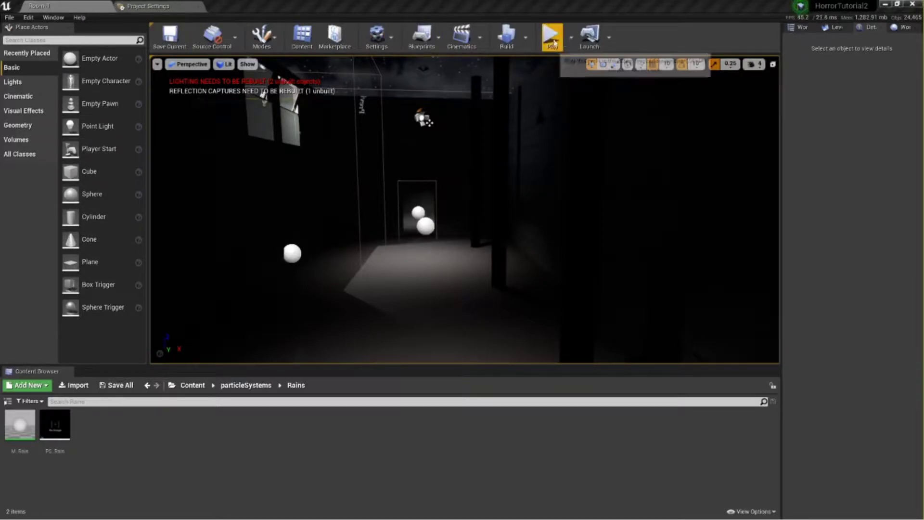
Playtest the Room-1 level, walking through the dark room to inspect the door and windows, and end the play session.
{"action": "left_click", "coordinate": [555, 42]}
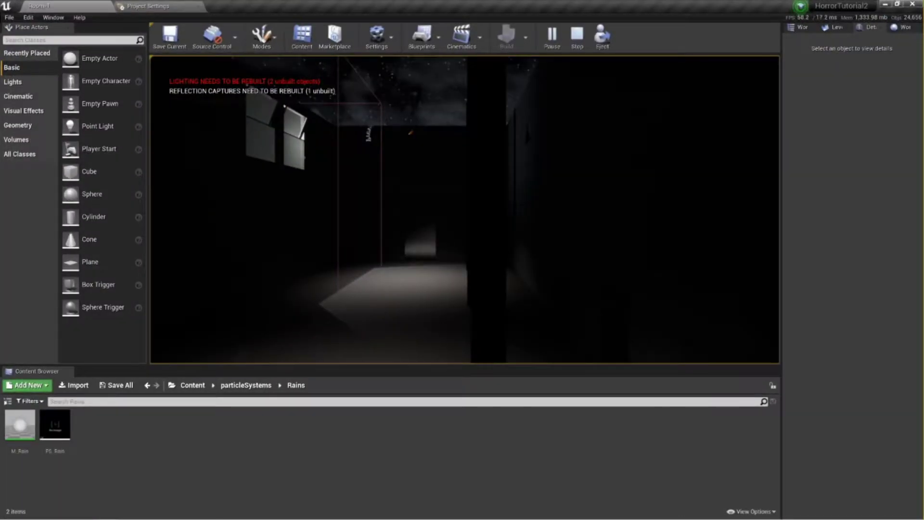
{"action": "left_click", "coordinate": [307, 155]}
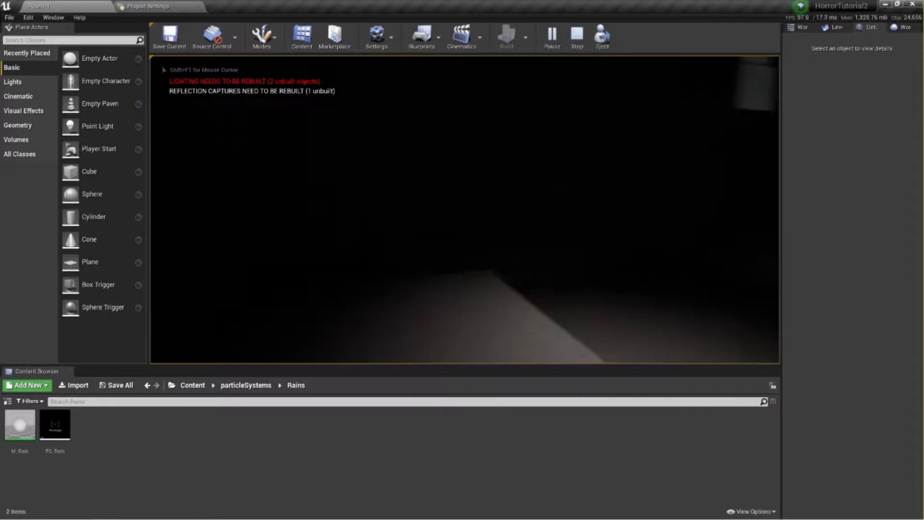
{"action": "key", "text": "w"}
{"action": "key", "text": "w"}
{"action": "key", "text": "s"}
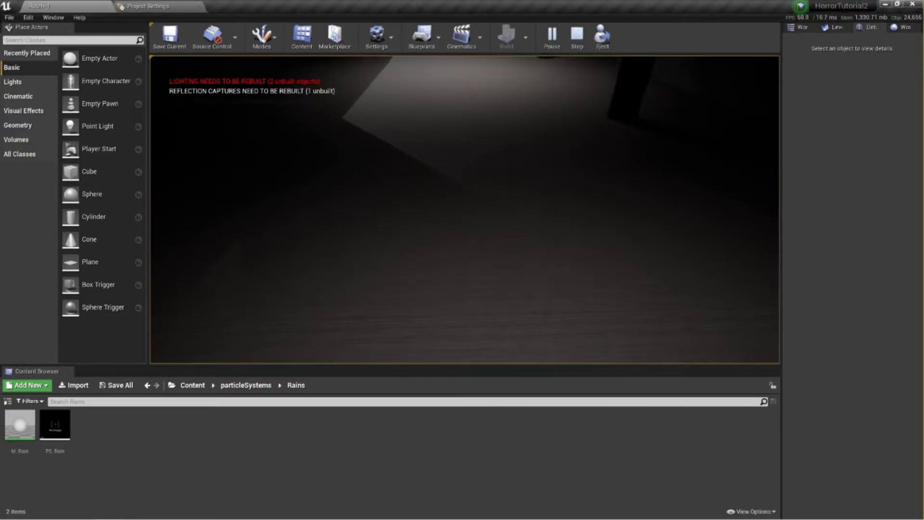
{"action": "key", "text": "w"}
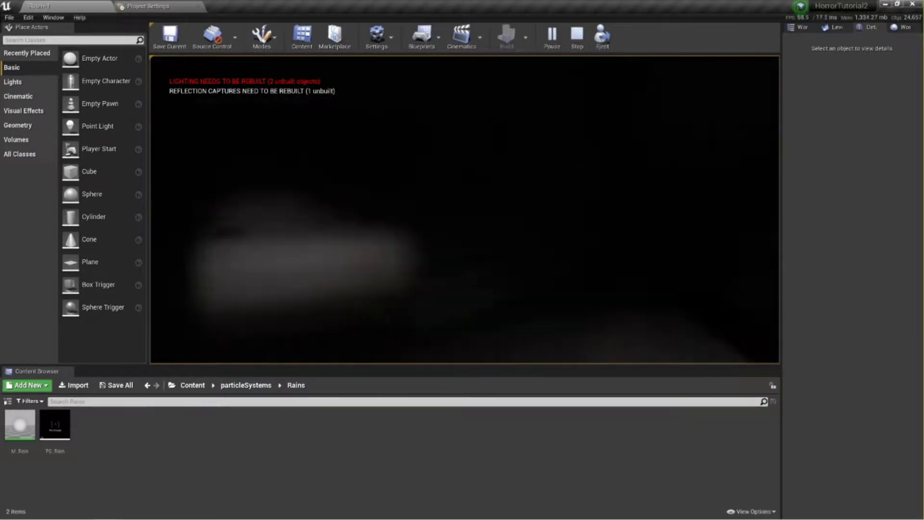
{"action": "key", "text": "w"}
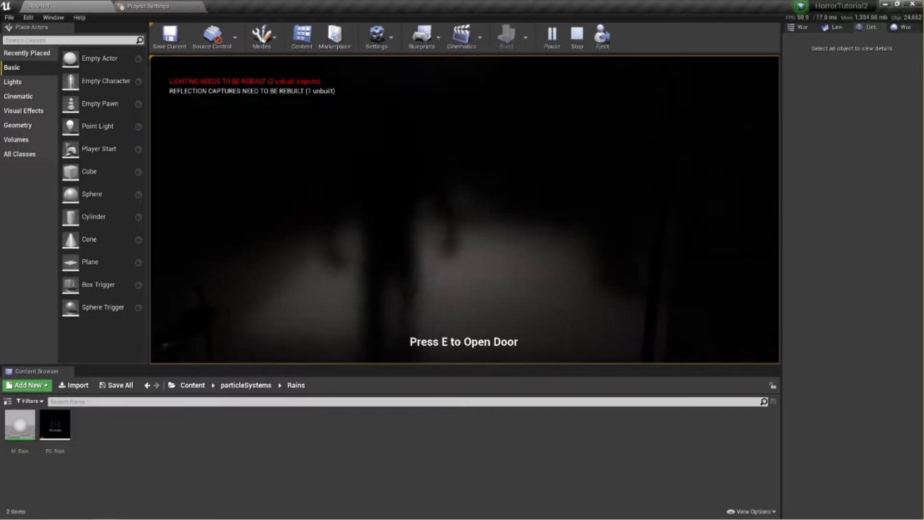
{"action": "key", "text": "w"}
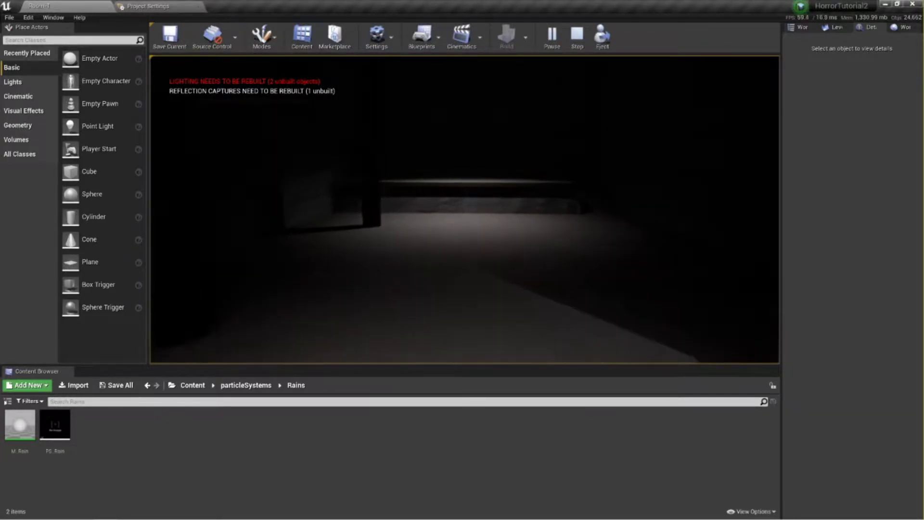
{"action": "key", "text": "w"}
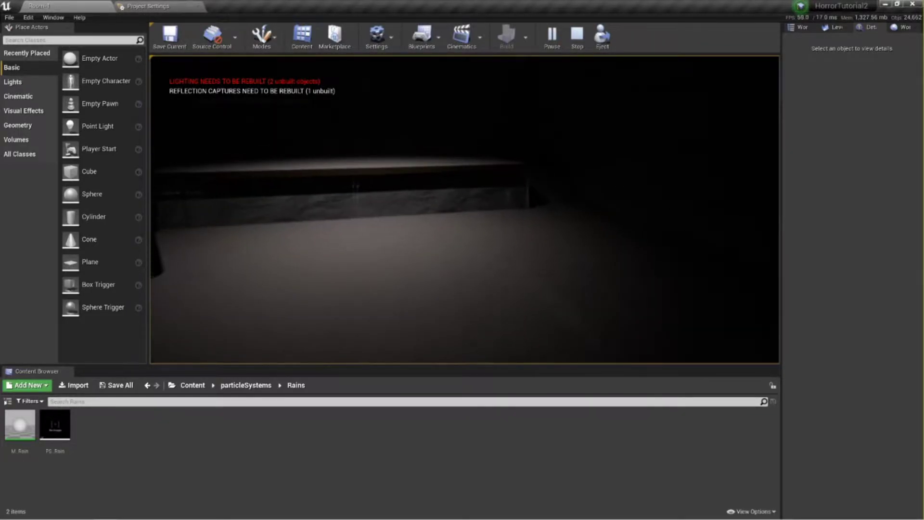
{"action": "key", "text": "w"}
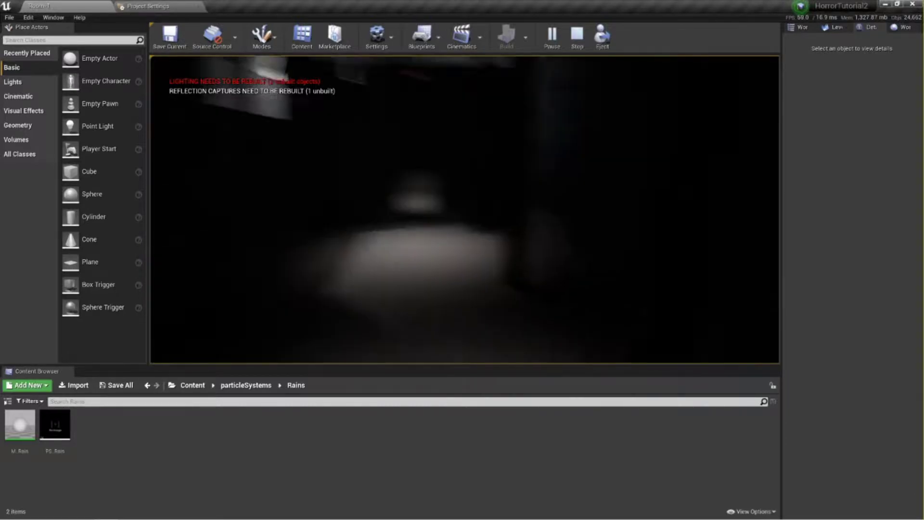
{"action": "key", "text": "w"}
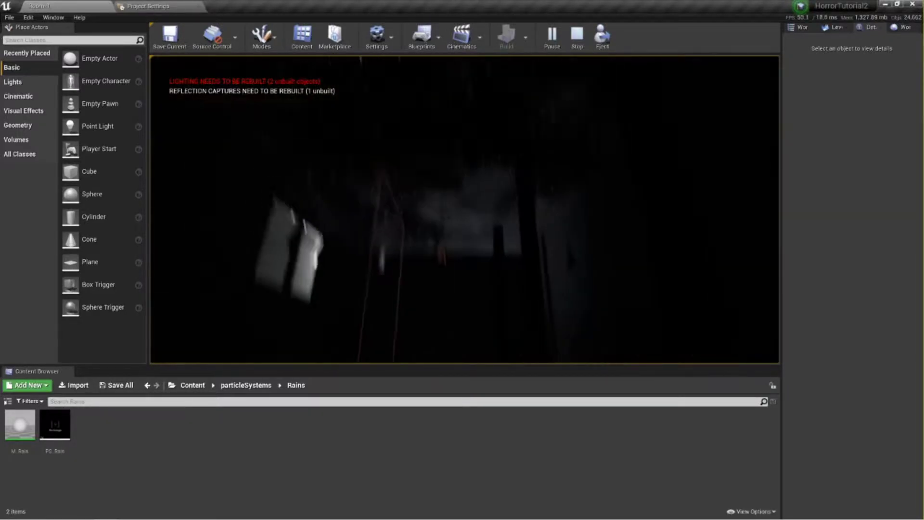
{"action": "key", "text": "Escape"}
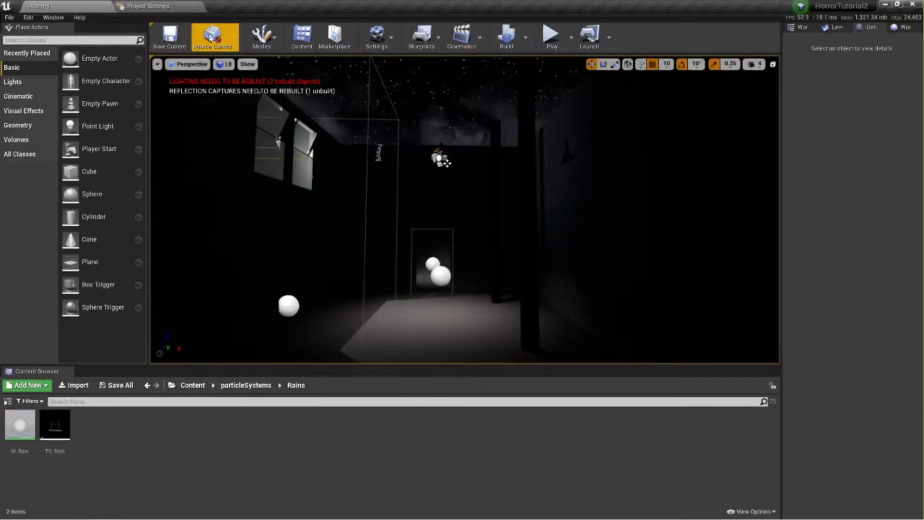
Review the project's Maps & Modes settings and close the Project Settings.
{"action": "left_click", "coordinate": [176, 6]}
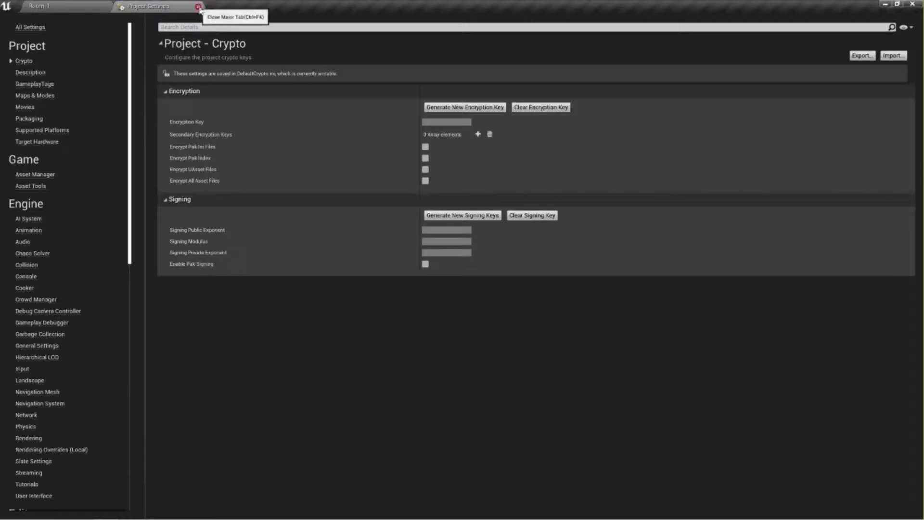
{"action": "left_click", "coordinate": [35, 96]}
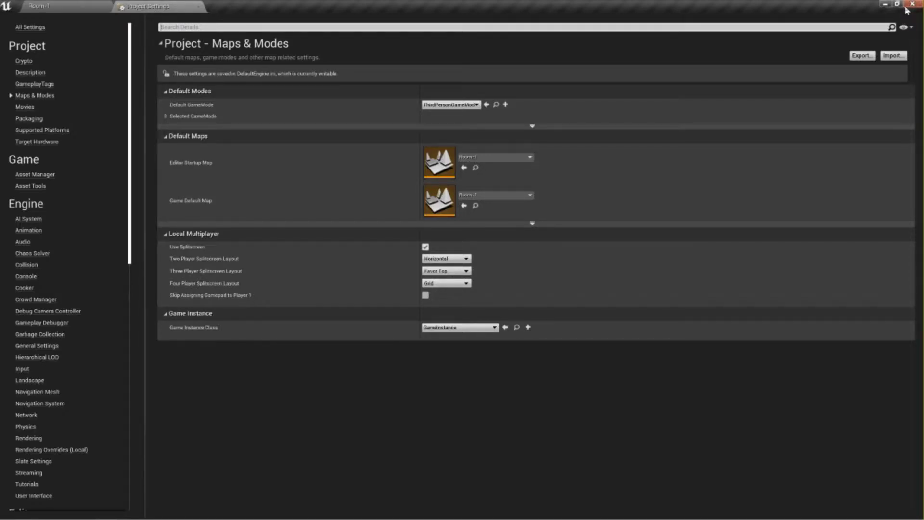
{"action": "left_click", "coordinate": [199, 7]}
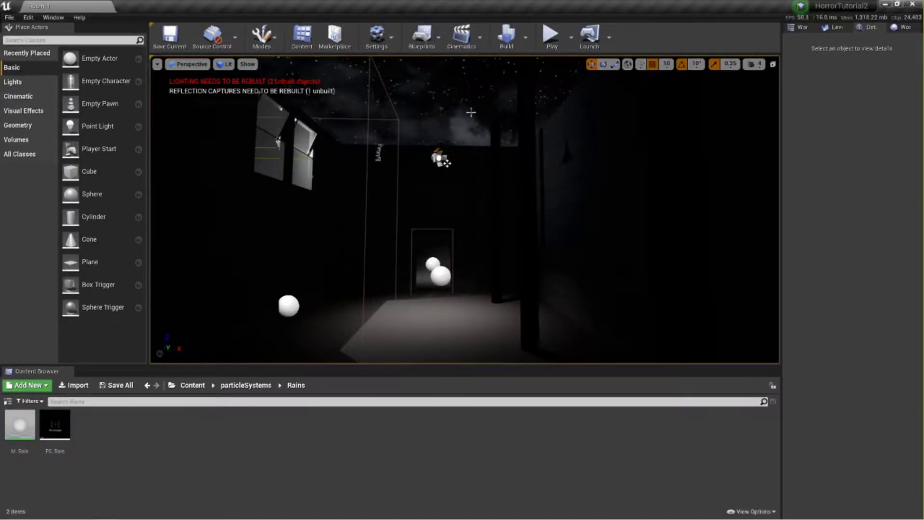
Switch to Blender and save the Room1 file as a new copy named Room2.blend.
{"action": "left_click", "coordinate": [884, 4]}
{"action": "right_click", "coordinate": [446, 111]}
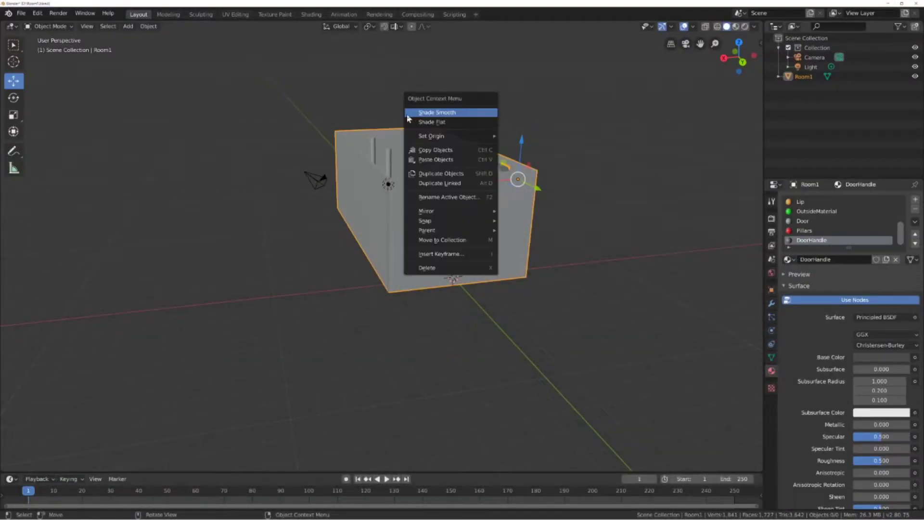
{"action": "middle_click_drag", "start_coordinate": [429, 98], "coordinate": [524, 145]}
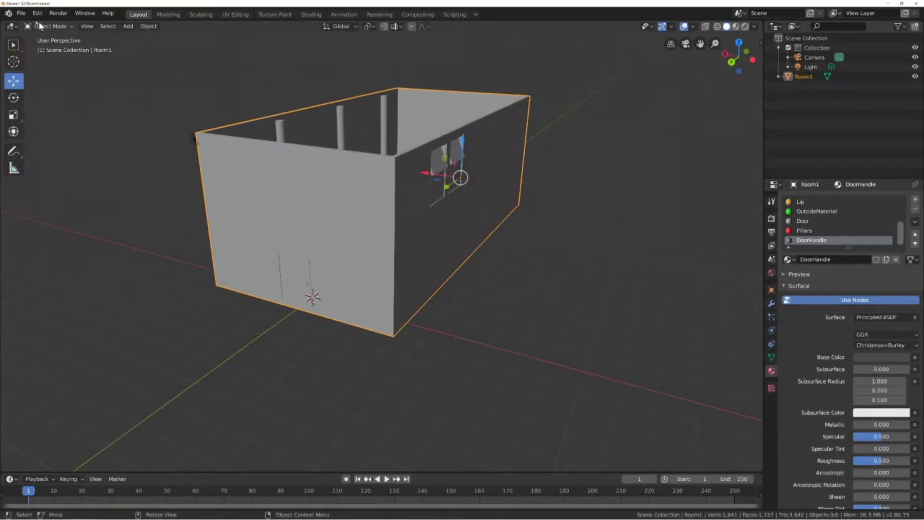
{"action": "left_click", "coordinate": [20, 13]}
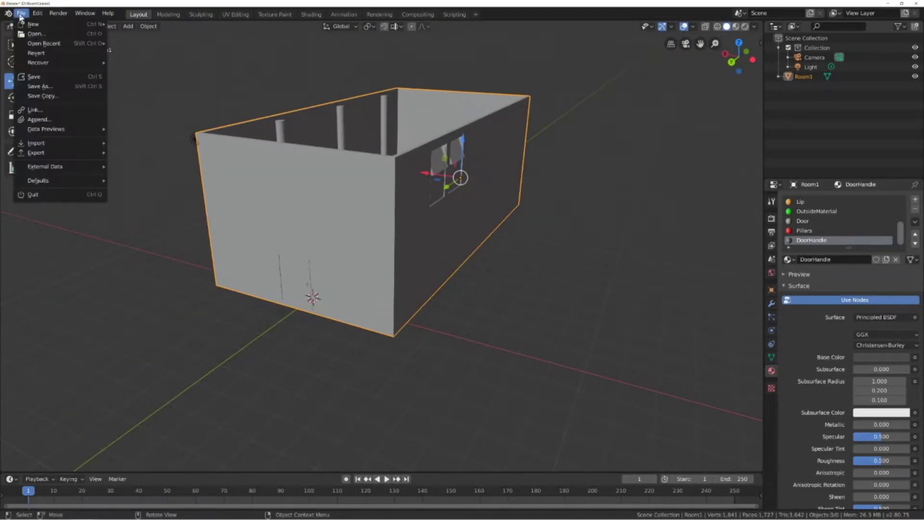
{"action": "left_click", "coordinate": [39, 87]}
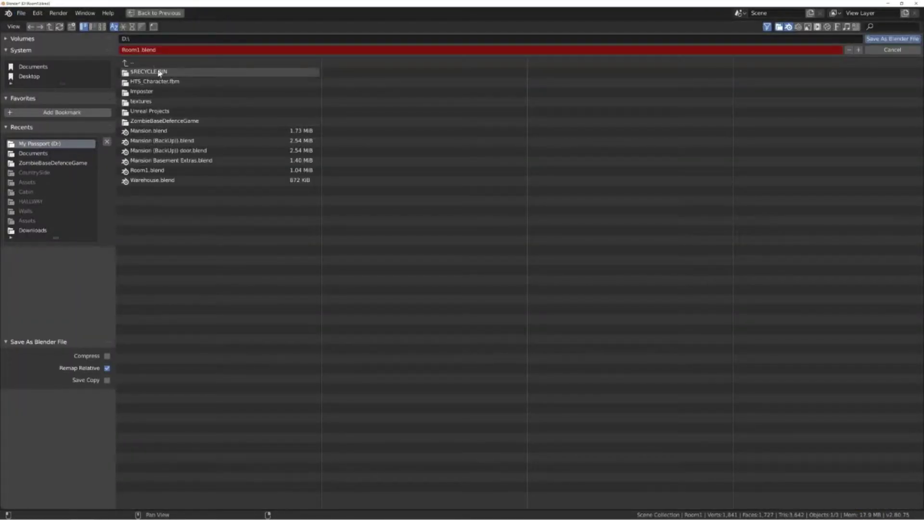
{"action": "left_click", "coordinate": [136, 49]}
{"action": "left_click", "coordinate": [139, 50]}
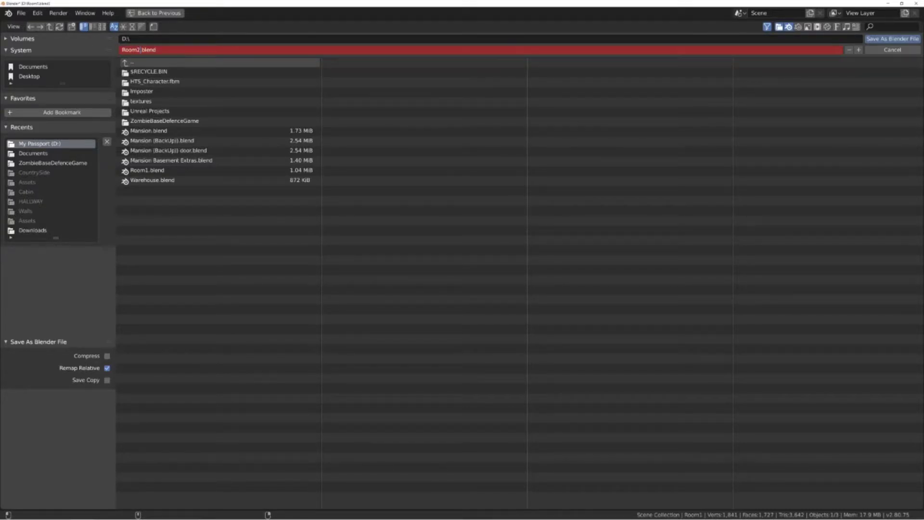
{"action": "left_click", "coordinate": [872, 43]}
{"action": "left_click", "coordinate": [877, 41]}
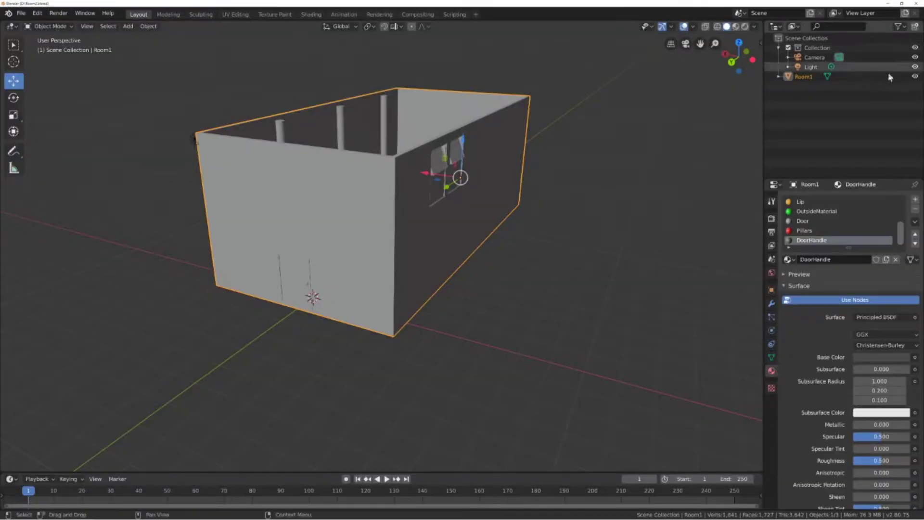
Enter Edit Mode on Room1 and select the inner end-wall faces and the adjoining outer long-wall sections, leaving out the large long-wall face.
{"action": "middle_click_drag", "start_coordinate": [532, 220], "coordinate": [472, 260]}
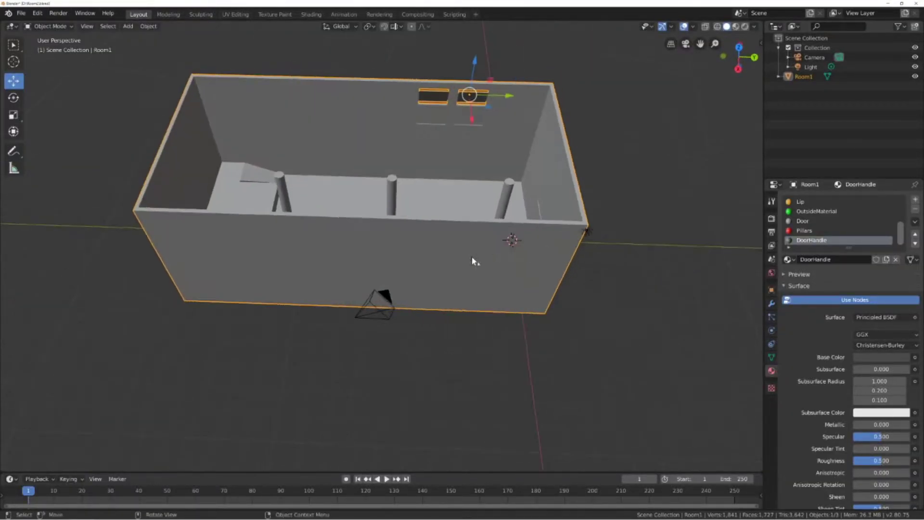
{"action": "left_click", "coordinate": [53, 26]}
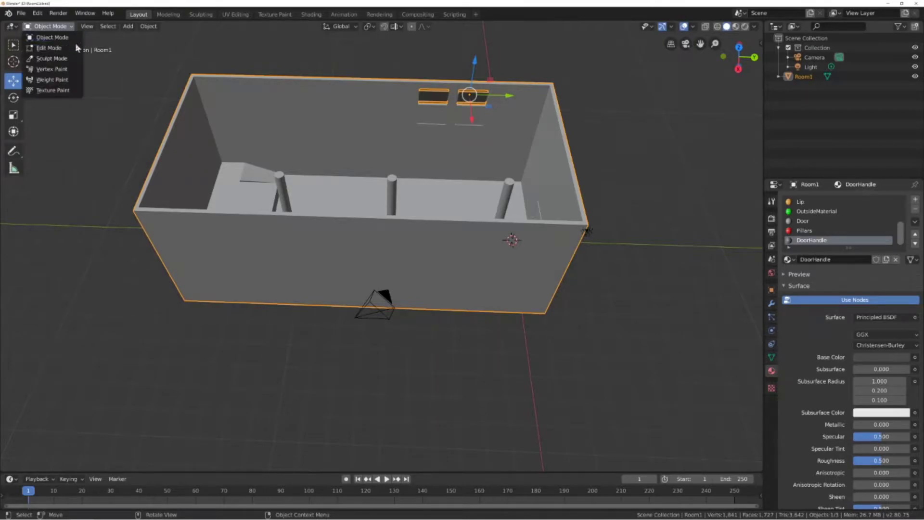
{"action": "left_click", "coordinate": [68, 47]}
{"action": "left_click", "coordinate": [209, 153]}
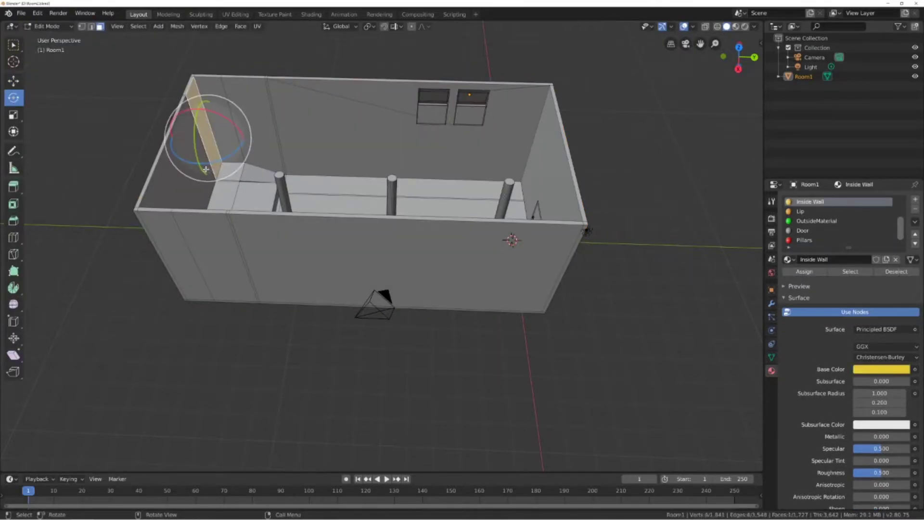
{"action": "left_click", "coordinate": [185, 193], "text": "ctrl"}
{"action": "left_click", "coordinate": [169, 228], "text": "ctrl"}
{"action": "left_click", "coordinate": [334, 242], "text": "ctrl"}
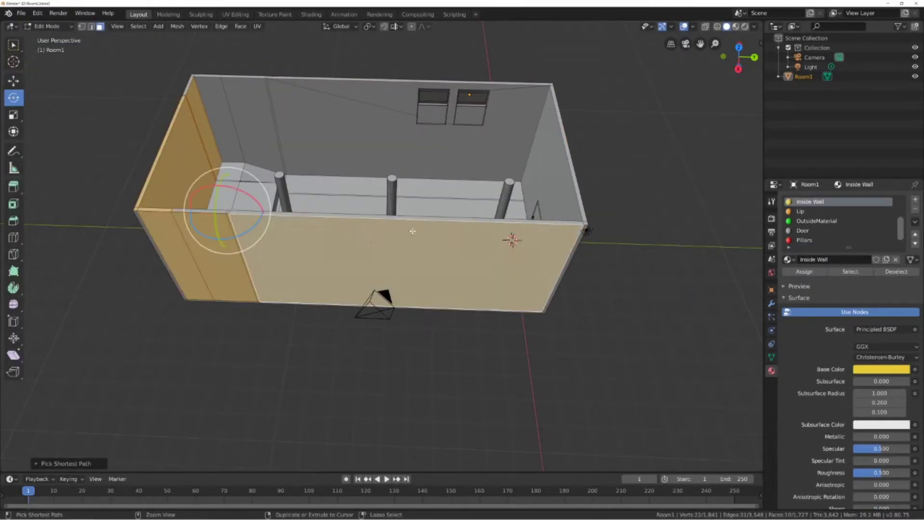
{"action": "left_click", "coordinate": [526, 223], "text": "shift"}
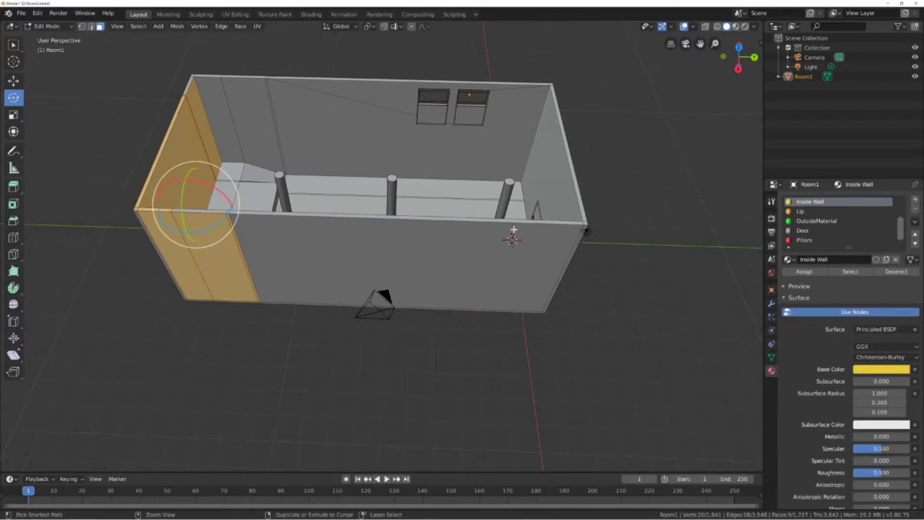
Add the room's floor faces, including the strips beside the window wall and the end wall, to the face selection.
{"action": "middle_click_drag", "start_coordinate": [422, 248], "coordinate": [356, 212]}
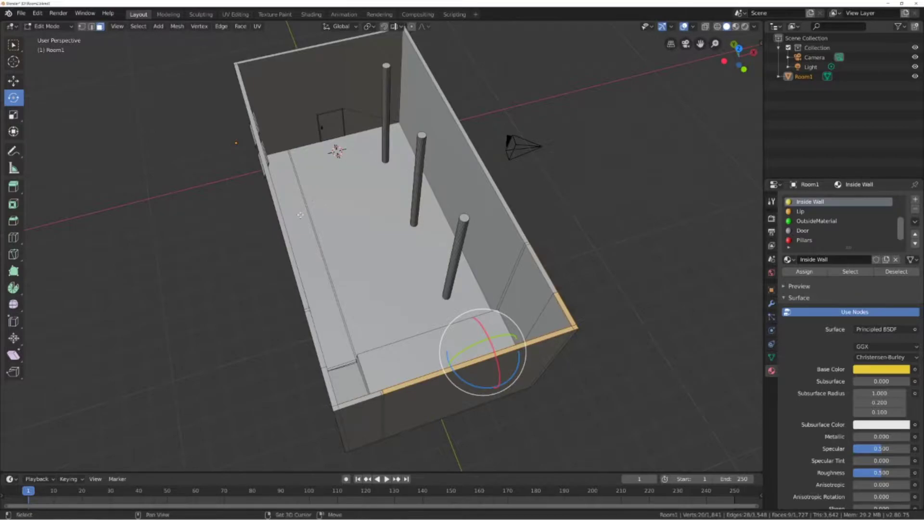
{"action": "left_click", "coordinate": [311, 269], "text": "shift"}
{"action": "left_click", "coordinate": [356, 308], "text": "shift"}
{"action": "left_click", "coordinate": [351, 375], "text": "ctrl"}
{"action": "left_click", "coordinate": [400, 365], "text": "ctrl"}
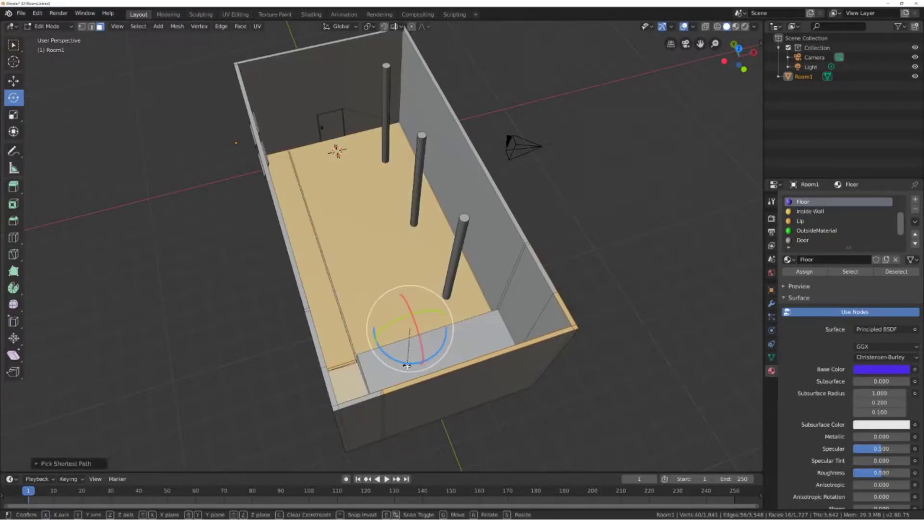
{"action": "left_click", "coordinate": [403, 370], "text": "ctrl"}
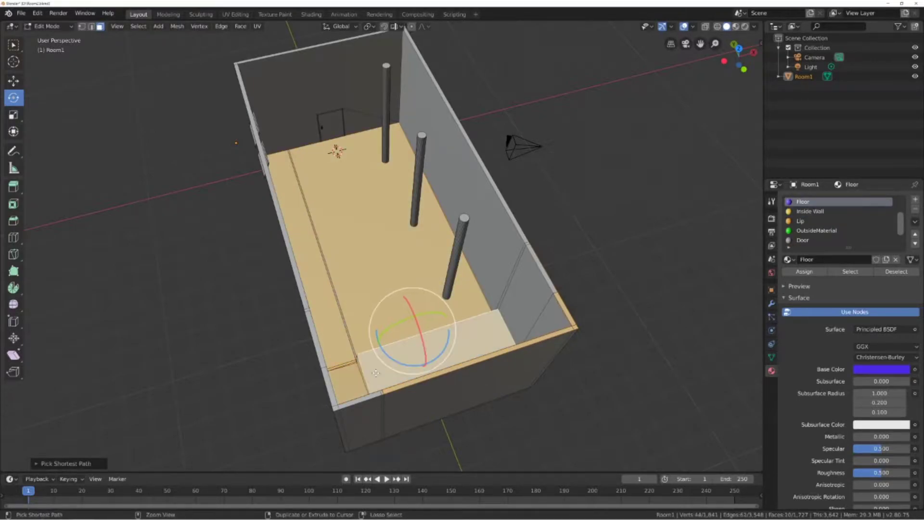
Extend the face selection to the inner long wall behind the pillars and its top rim.
{"action": "left_click", "coordinate": [541, 316], "text": "ctrl"}
{"action": "left_click", "coordinate": [488, 191], "text": "ctrl"}
{"action": "left_click", "coordinate": [517, 208], "text": "ctrl"}
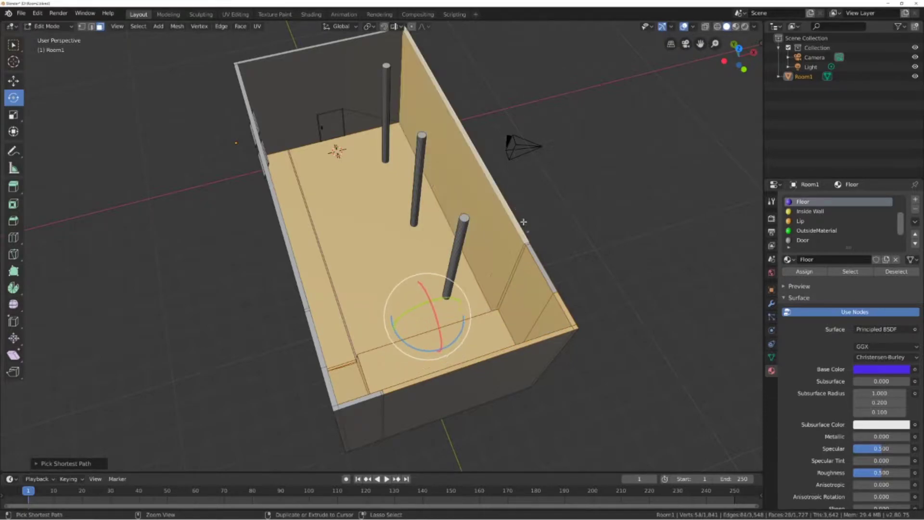
Add the outer faces of the end wall, from the narrow side section across to the far corner, to the selection.
{"action": "middle_click_drag", "start_coordinate": [537, 260], "coordinate": [372, 239]}
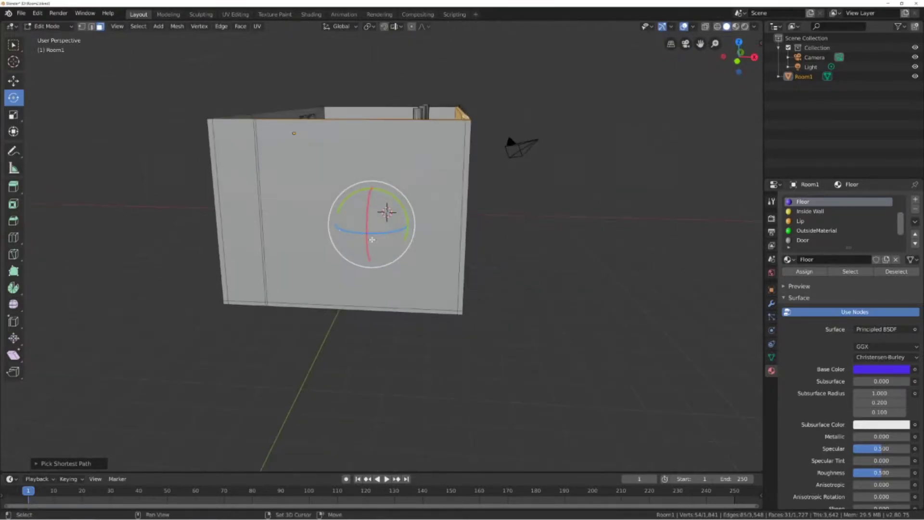
{"action": "left_click", "coordinate": [262, 218], "text": "ctrl"}
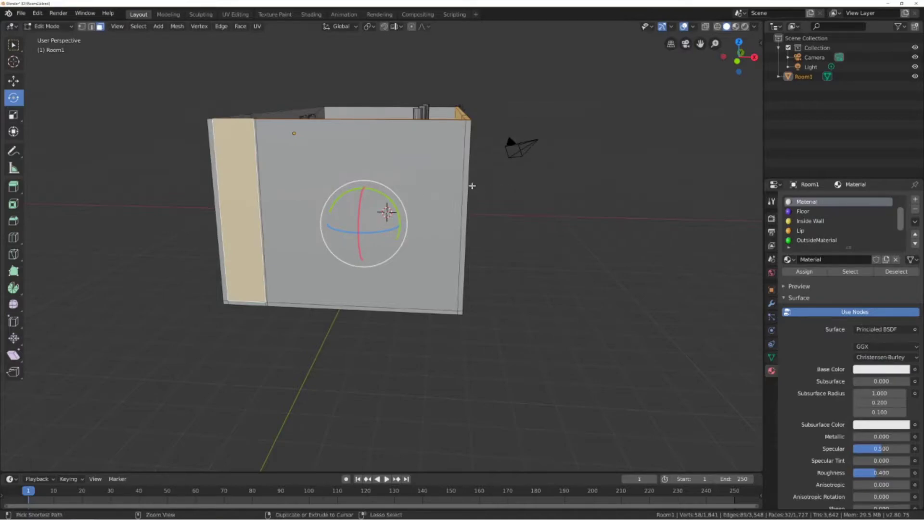
{"action": "left_click", "coordinate": [465, 185], "text": "ctrl"}
{"action": "middle_click_drag", "start_coordinate": [465, 184], "coordinate": [459, 285]}
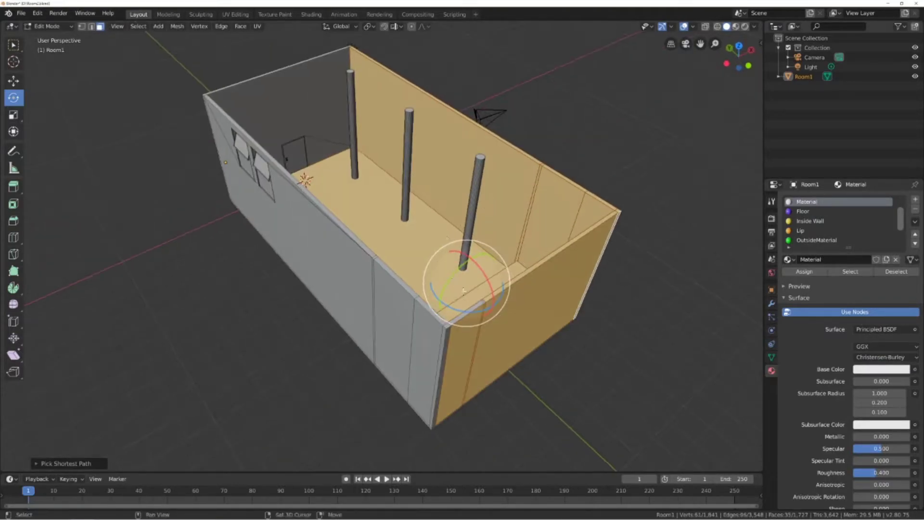
Add the end wall's unselected top rim section and the full strip along its outer bottom edge to the face selection.
{"action": "scroll", "coordinate": [458, 312], "scroll_direction": "up", "scroll_amount": 3}
{"action": "left_click", "coordinate": [587, 368], "text": "shift"}
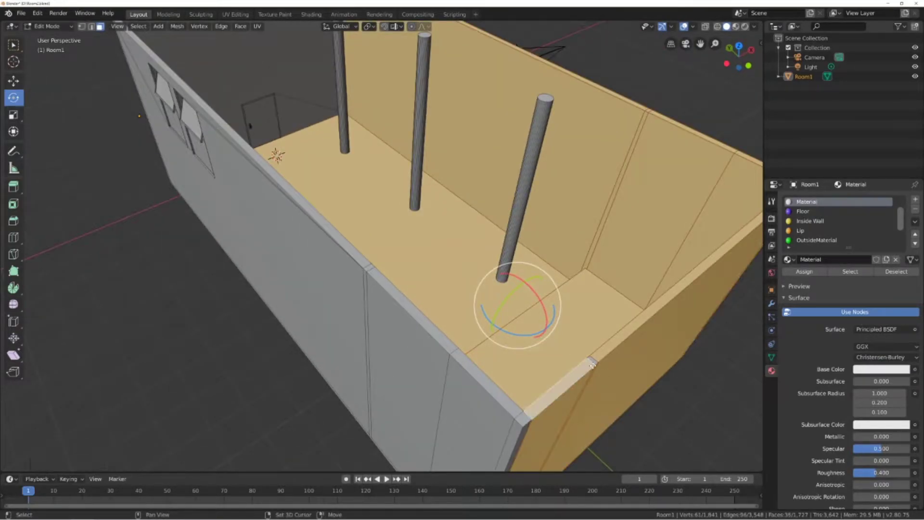
{"action": "middle_click_drag", "start_coordinate": [593, 361], "coordinate": [540, 304]}
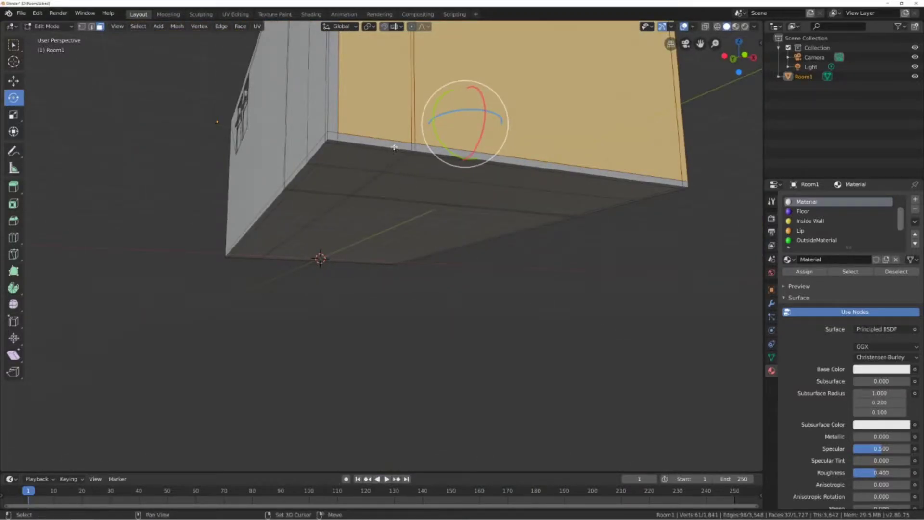
{"action": "left_click", "coordinate": [395, 147], "text": "shift"}
{"action": "left_click", "coordinate": [686, 185], "text": "ctrl"}
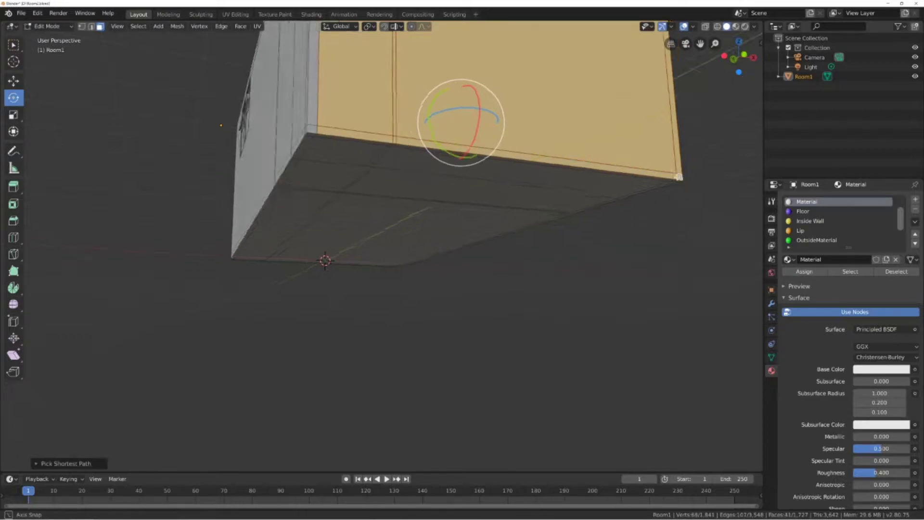
Add the faces on the underside of the floor, including the narrow seam strip between them, to the selection.
{"action": "middle_click_drag", "start_coordinate": [686, 186], "coordinate": [674, 174]}
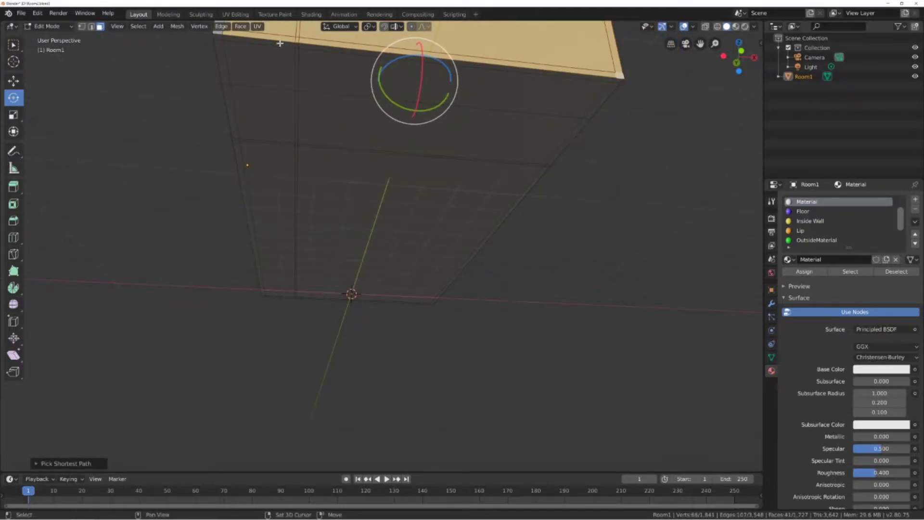
{"action": "left_click", "coordinate": [309, 176], "text": "ctrl"}
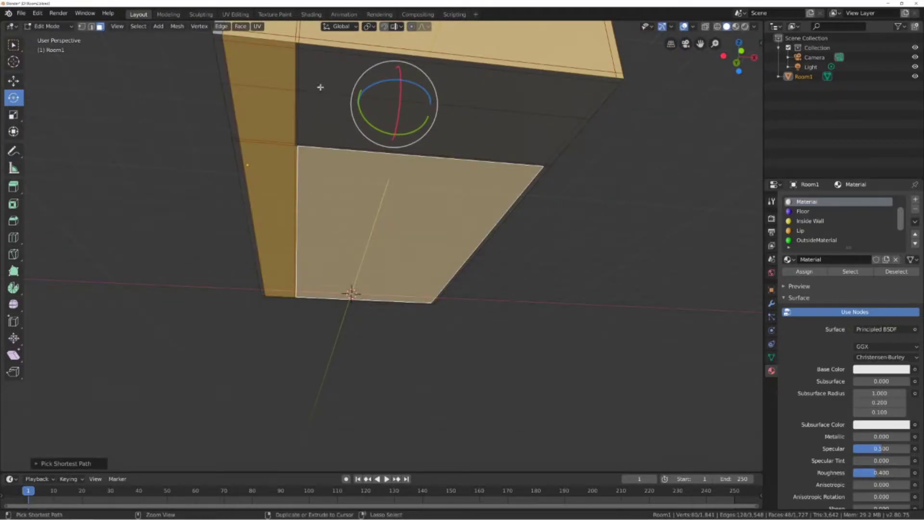
{"action": "left_click", "coordinate": [302, 48], "text": "ctrl"}
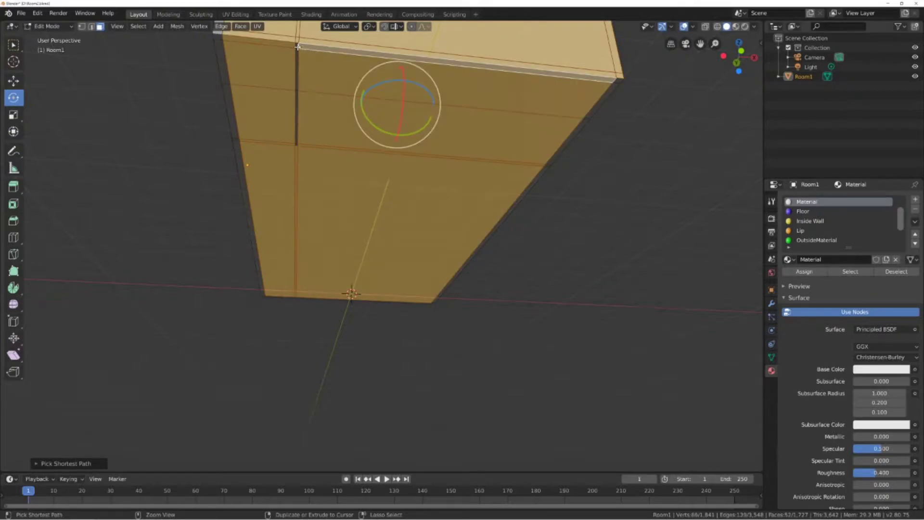
{"action": "left_click", "coordinate": [298, 46], "text": "ctrl"}
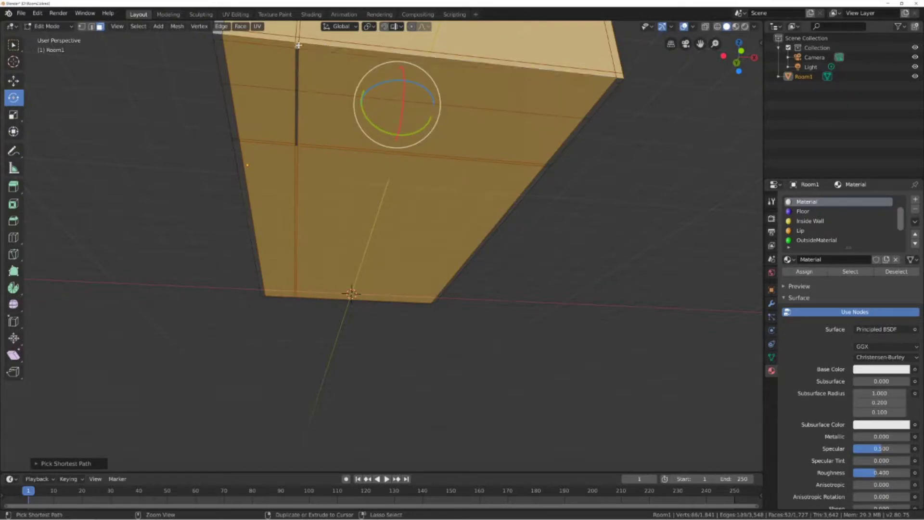
{"action": "left_click", "coordinate": [297, 145], "text": "ctrl"}
Add the lower edge strips and corner strips of the outer long wall beside the end wall to the selection.
{"action": "middle_click_drag", "start_coordinate": [460, 218], "coordinate": [611, 213]}
{"action": "middle_click_drag", "start_coordinate": [503, 160], "coordinate": [534, 177]}
{"action": "left_click", "coordinate": [121, 149], "text": "shift"}
{"action": "left_click", "coordinate": [120, 146], "text": "shift"}
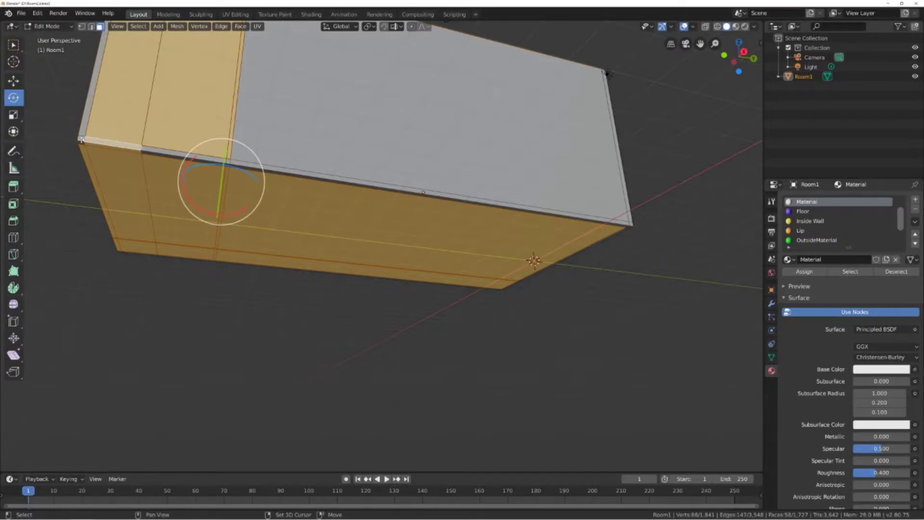
{"action": "left_click", "coordinate": [80, 140], "text": "shift"}
{"action": "left_click", "coordinate": [83, 129], "text": "shift"}
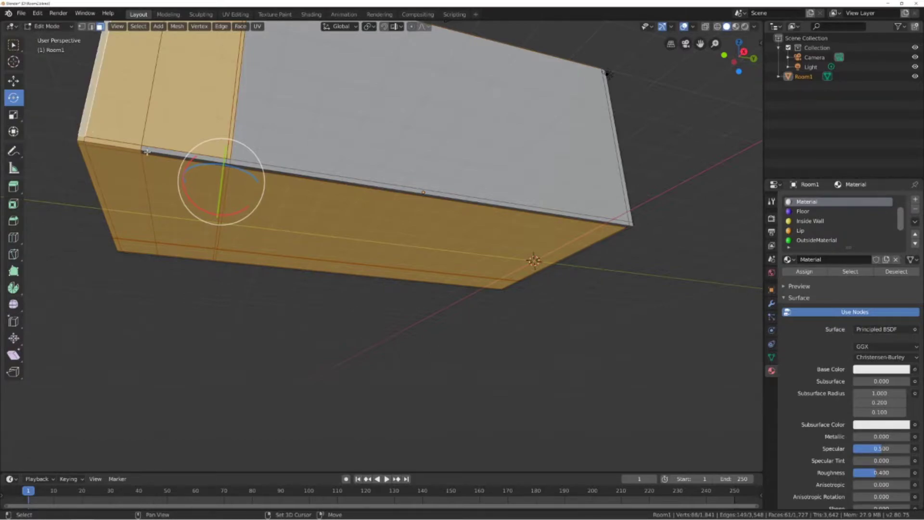
{"action": "left_click", "coordinate": [153, 152], "text": "shift"}
{"action": "left_click", "coordinate": [220, 166], "text": "shift"}
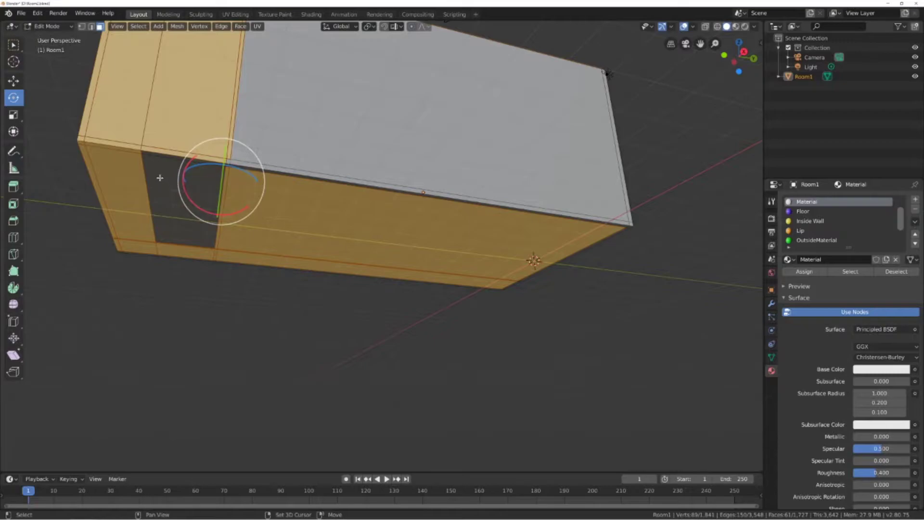
Add the large outer long-wall face, its bottom edge strips and the corner faces beside the door wall to the selection.
{"action": "key", "text": "b"}
{"action": "left_click_drag", "start_coordinate": [220, 70], "coordinate": [392, 246]}
{"action": "middle_click_drag", "start_coordinate": [314, 237], "coordinate": [607, 264]}
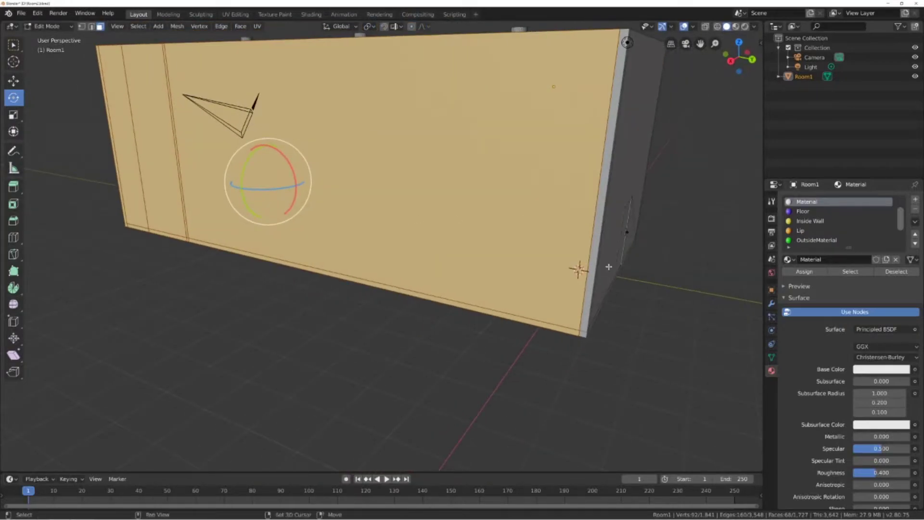
{"action": "left_click", "coordinate": [592, 299], "text": "shift"}
{"action": "left_click", "coordinate": [584, 332], "text": "shift"}
Add the remaining floor seam strips, the step faces and the floor patch by the end wall, and delete all selected faces.
{"action": "middle_click_drag", "start_coordinate": [584, 332], "coordinate": [519, 351]}
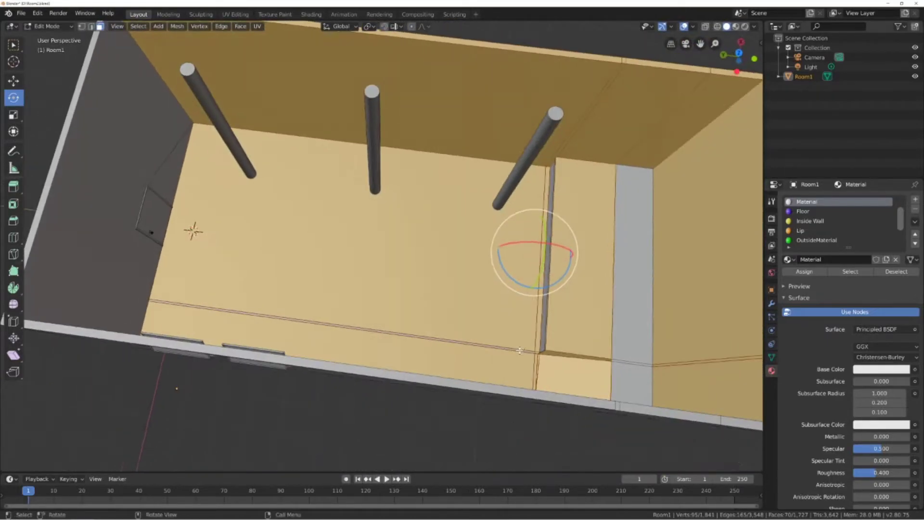
{"action": "scroll", "coordinate": [520, 350], "scroll_direction": "up", "scroll_amount": 2}
{"action": "left_click", "coordinate": [504, 388], "text": "shift"}
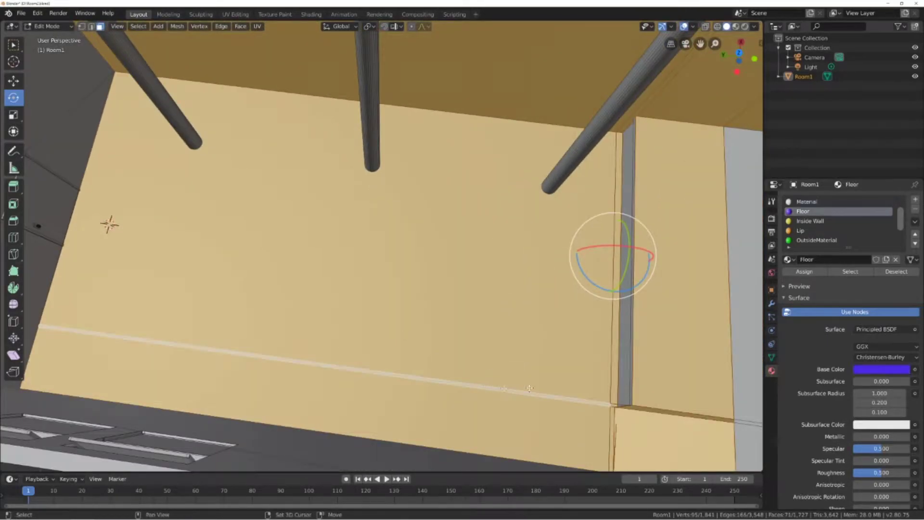
{"action": "left_click", "coordinate": [621, 405], "text": "shift"}
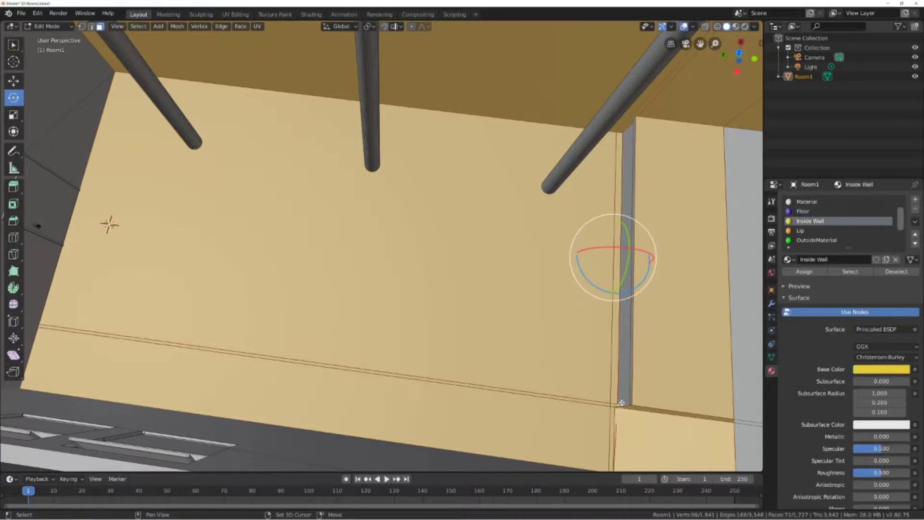
{"action": "left_click", "coordinate": [626, 398], "text": "shift"}
{"action": "left_click", "coordinate": [633, 363], "text": "shift"}
{"action": "middle_click_drag", "start_coordinate": [628, 360], "coordinate": [478, 331], "text": "shift"}
{"action": "left_click", "coordinate": [606, 284], "text": "ctrl"}
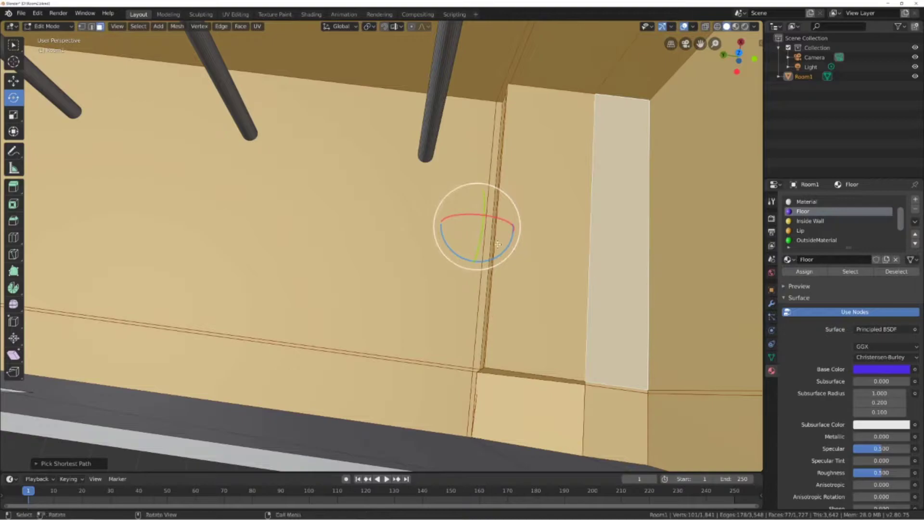
{"action": "key", "text": "x"}
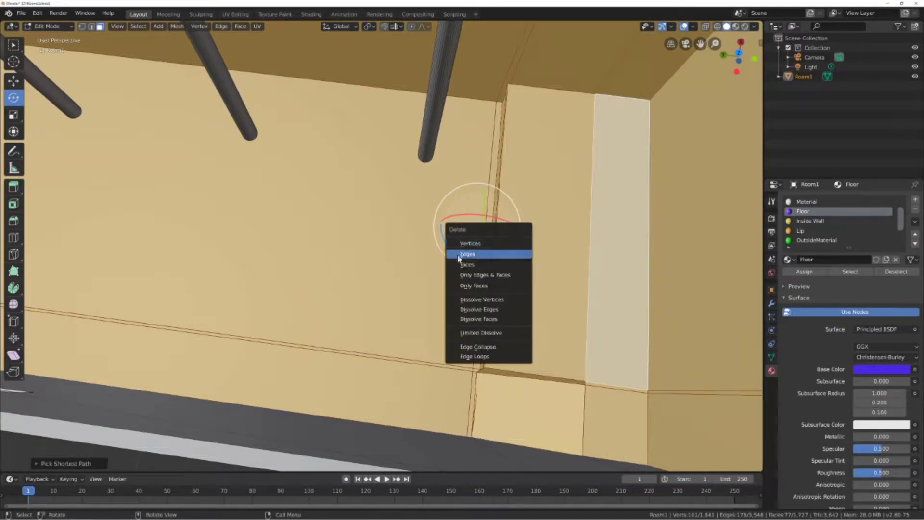
{"action": "left_click", "coordinate": [471, 264]}
Box-select the leftover low base strip where the end wall stood.
{"action": "scroll", "coordinate": [492, 272], "scroll_direction": "down", "scroll_amount": 6}
{"action": "middle_click_drag", "start_coordinate": [492, 272], "coordinate": [446, 237]}
{"action": "key", "text": "b"}
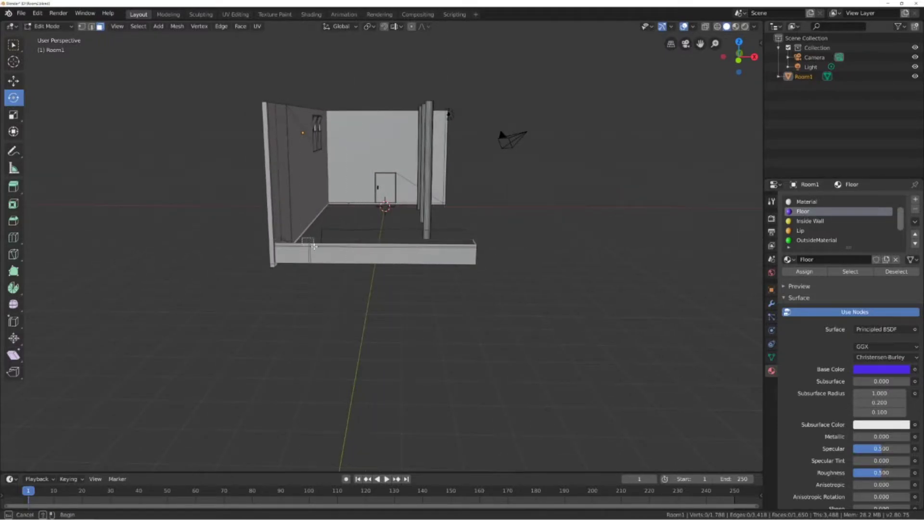
{"action": "left_click_drag", "start_coordinate": [369, 273], "coordinate": [370, 288]}
{"action": "scroll", "coordinate": [409, 243], "scroll_direction": "up", "scroll_amount": 3}
{"action": "middle_click_drag", "start_coordinate": [411, 244], "coordinate": [409, 246]}
{"action": "key", "text": "b"}
{"action": "left_click_drag", "start_coordinate": [318, 211], "coordinate": [448, 255]}
{"action": "key", "text": "b"}
{"action": "left_click_drag", "start_coordinate": [420, 185], "coordinate": [456, 210]}
Add the freestanding pillars to the selection with box selections.
{"action": "middle_click_drag", "start_coordinate": [490, 230], "coordinate": [444, 234]}
{"action": "key", "text": "b"}
{"action": "left_click_drag", "start_coordinate": [292, 215], "coordinate": [524, 323]}
{"action": "mouse_move", "coordinate": [548, 318]}
{"action": "middle_mouse_down"}
{"action": "mouse_move", "coordinate": [518, 308]}
{"action": "mouse_move", "coordinate": [539, 315]}
{"action": "middle_mouse_up"}
{"action": "key", "text": "b"}
{"action": "left_click_drag", "start_coordinate": [531, 316], "coordinate": [591, 348]}
{"action": "middle_click_drag", "start_coordinate": [590, 348], "coordinate": [477, 342]}
Add the remaining loose strips on the former floor area to the selection and delete the selected leftovers and pillars.
{"action": "scroll", "coordinate": [476, 342], "scroll_direction": "down", "scroll_amount": 2}
{"action": "key", "text": "b"}
{"action": "left_click_drag", "start_coordinate": [124, 205], "coordinate": [209, 261]}
{"action": "key", "text": "b"}
{"action": "left_click_drag", "start_coordinate": [315, 67], "coordinate": [370, 96]}
{"action": "middle_click_drag", "start_coordinate": [363, 119], "coordinate": [351, 182]}
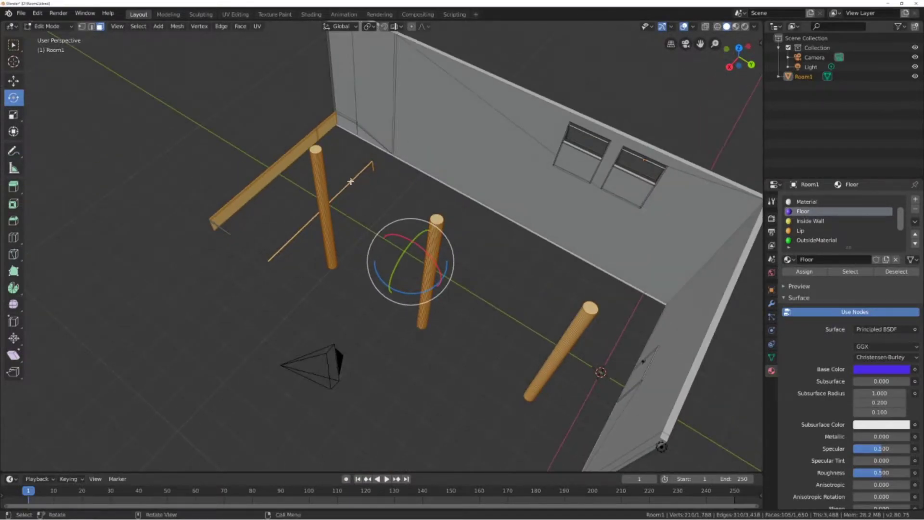
{"action": "key", "text": "x"}
{"action": "left_click", "coordinate": [325, 181]}
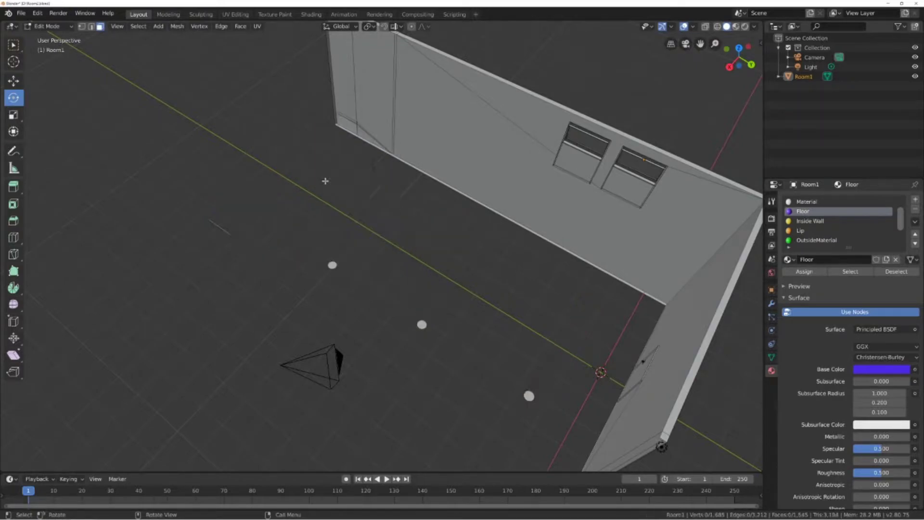
Box-select the pillar base caps and stray strips left on the former floor area and delete their faces.
{"action": "middle_click_drag", "start_coordinate": [310, 268], "coordinate": [328, 273]}
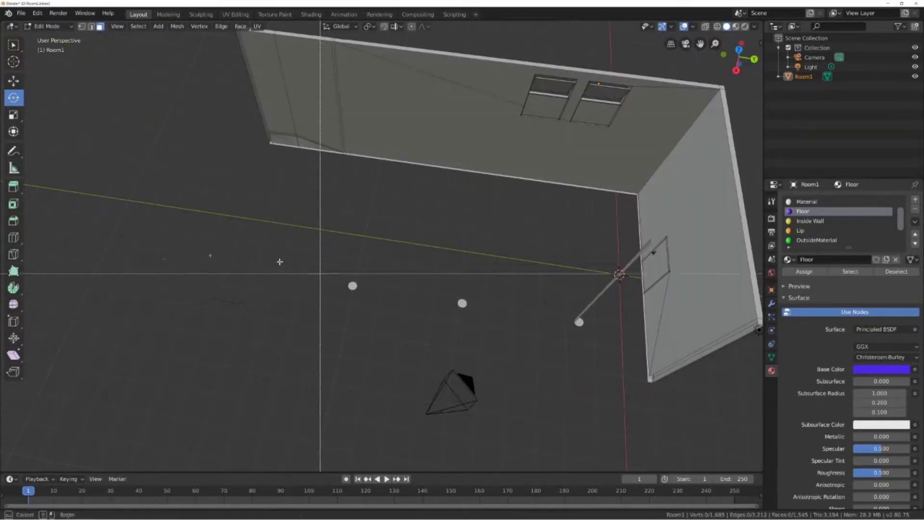
{"action": "left_click_drag", "start_coordinate": [153, 253], "coordinate": [590, 370]}
{"action": "key", "text": "x"}
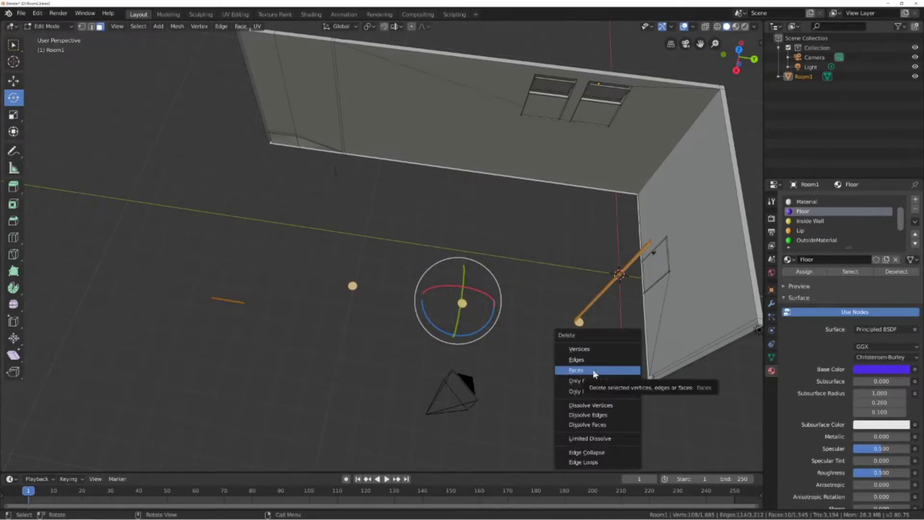
{"action": "left_click", "coordinate": [594, 372]}
Select the strip of faces along the bottom of the door wall's outer side, from corner to corner.
{"action": "middle_click_drag", "start_coordinate": [431, 319], "coordinate": [424, 294]}
{"action": "middle_click_drag", "start_coordinate": [525, 262], "coordinate": [439, 271]}
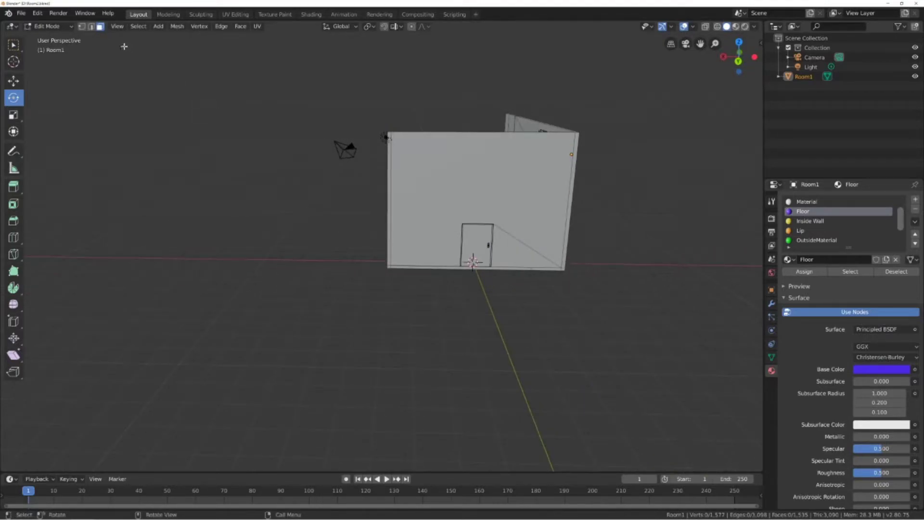
{"action": "scroll", "coordinate": [424, 278], "scroll_direction": "up", "scroll_amount": 3}
{"action": "scroll", "coordinate": [426, 289], "scroll_direction": "right", "scroll_amount": 4, "text": "ctrl"}
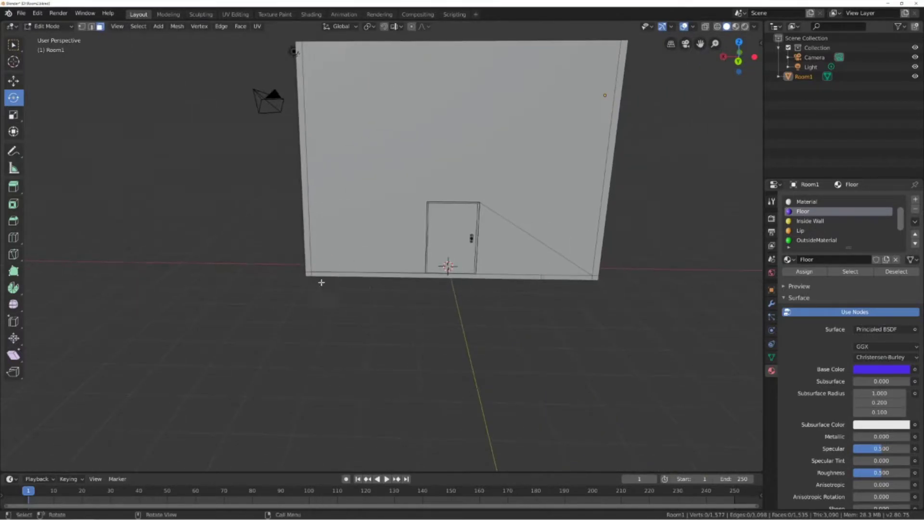
{"action": "left_click", "coordinate": [309, 274]}
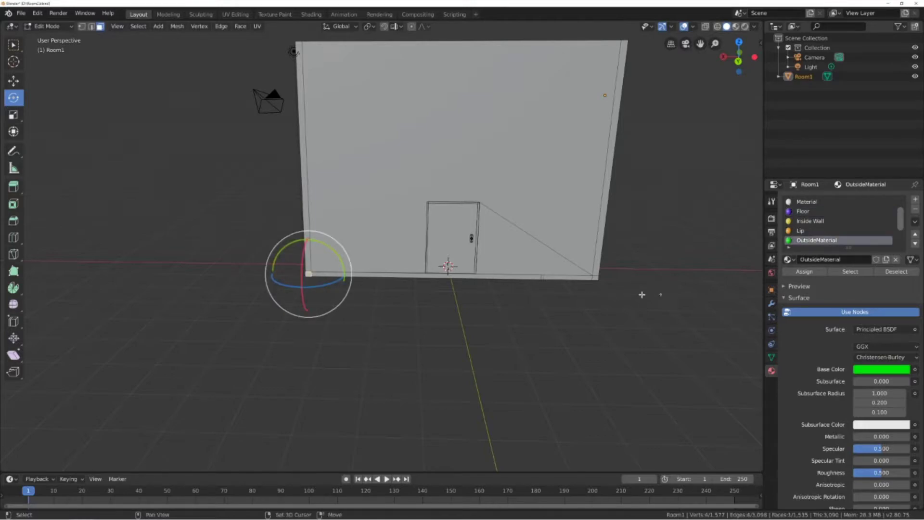
{"action": "left_click", "coordinate": [594, 278], "text": "ctrl"}
Try extruding only the door wall's bottom strip outward to form a floor.
{"action": "middle_click_drag", "start_coordinate": [594, 278], "coordinate": [497, 293]}
{"action": "key", "text": "e"}
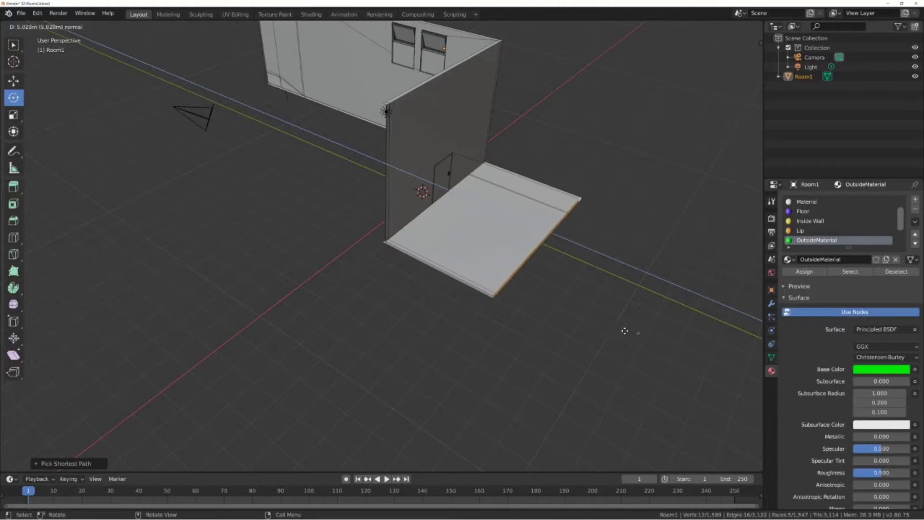
{"action": "left_click", "coordinate": [3, 369]}
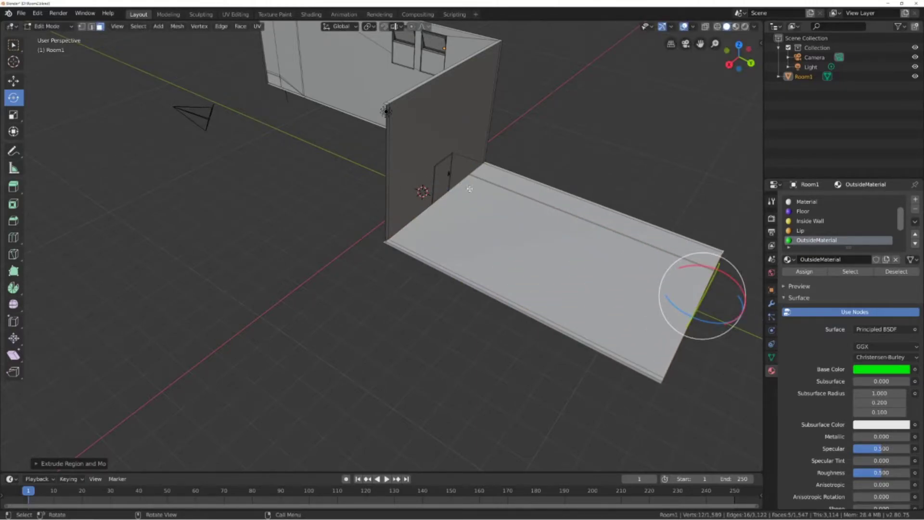
{"action": "middle_click_drag", "start_coordinate": [371, 136], "coordinate": [323, 121]}
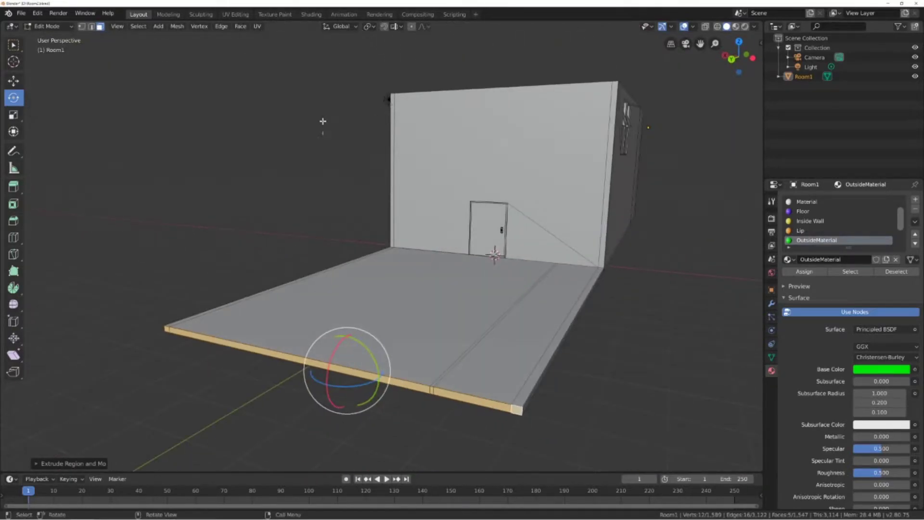
{"action": "key", "text": "ctrl+z"}
Add the door wall's vertical edge strip opposite the window wall and extrude the selection outward about 14 m as floor and side wall.
{"action": "left_click", "coordinate": [392, 161], "text": "shift"}
{"action": "middle_click_drag", "start_coordinate": [392, 162], "coordinate": [456, 152]}
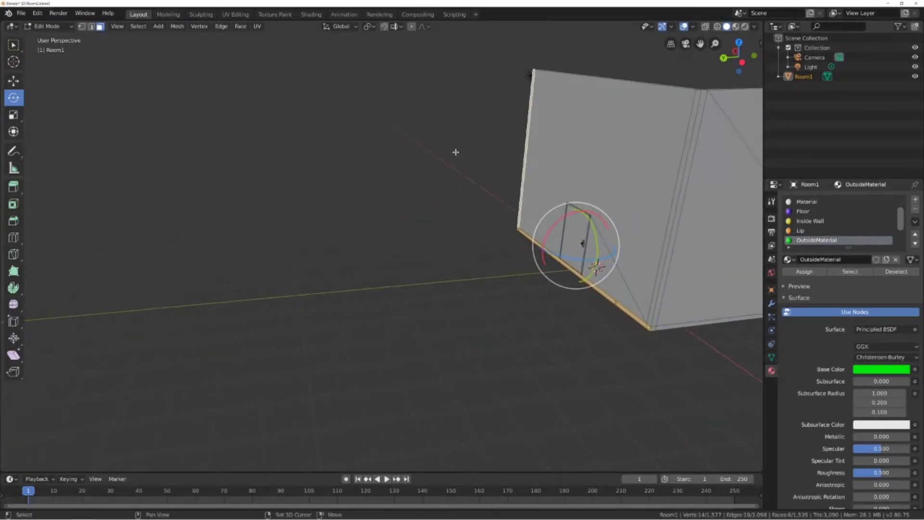
{"action": "key", "text": "e"}
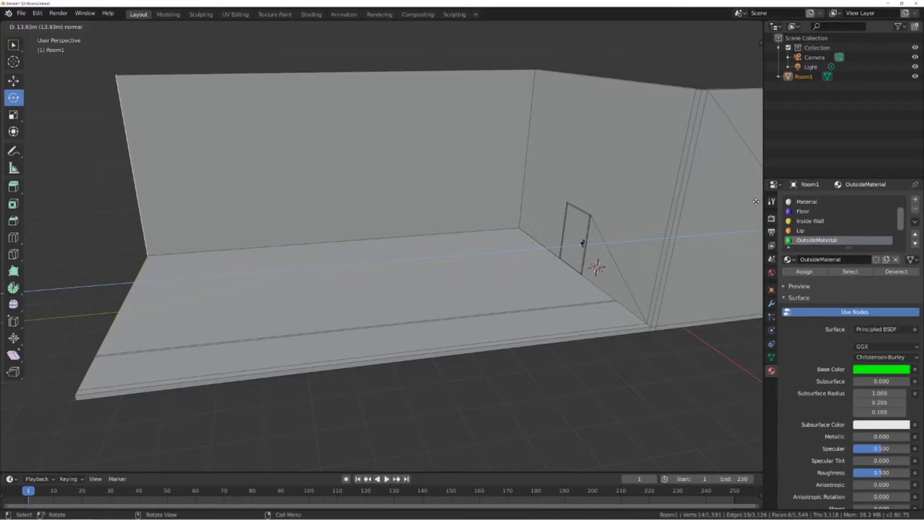
{"action": "left_click", "coordinate": [741, 202]}
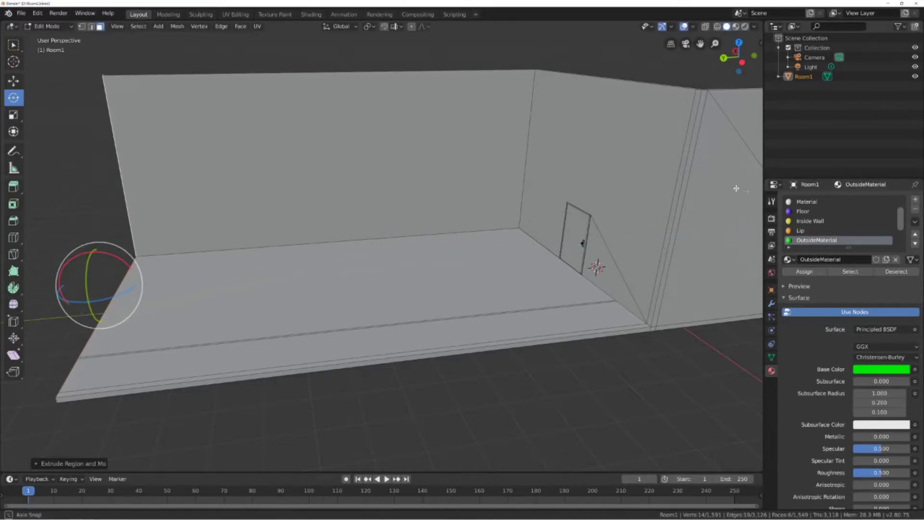
Select the bottom edge strip along the window wall and new floor, and extrude it outward about 3.4 m to widen the floor.
{"action": "middle_click_drag", "start_coordinate": [737, 186], "coordinate": [626, 270]}
{"action": "mouse_move", "coordinate": [430, 215]}
{"action": "middle_mouse_down"}
{"action": "mouse_move", "coordinate": [289, 218]}
{"action": "mouse_move", "coordinate": [250, 196]}
{"action": "mouse_move", "coordinate": [422, 227]}
{"action": "mouse_move", "coordinate": [395, 239]}
{"action": "mouse_move", "coordinate": [429, 228]}
{"action": "middle_mouse_up"}
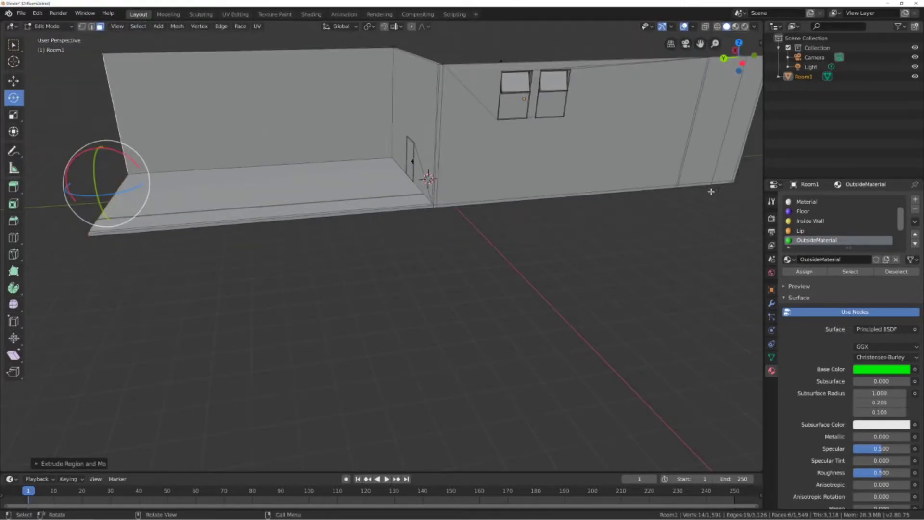
{"action": "left_click", "coordinate": [733, 183]}
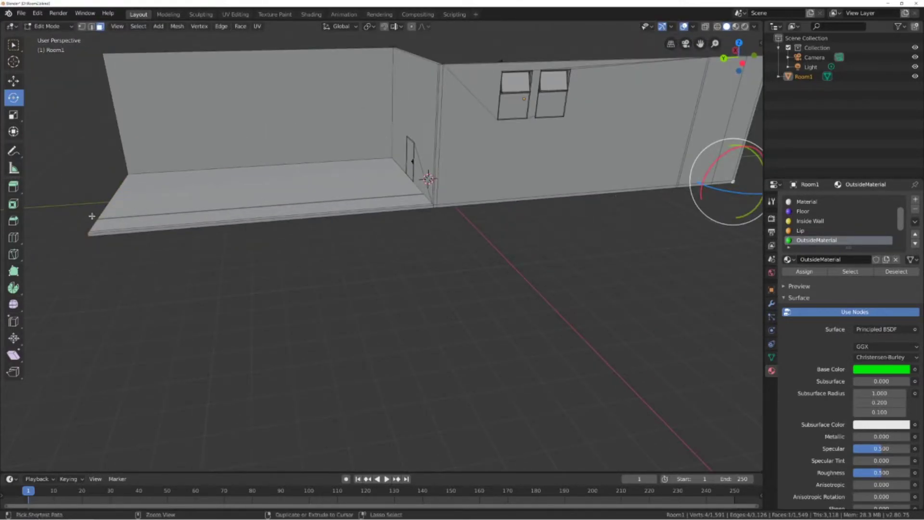
{"action": "left_click", "coordinate": [92, 235], "text": "ctrl"}
{"action": "middle_click_drag", "start_coordinate": [144, 209], "coordinate": [348, 68]}
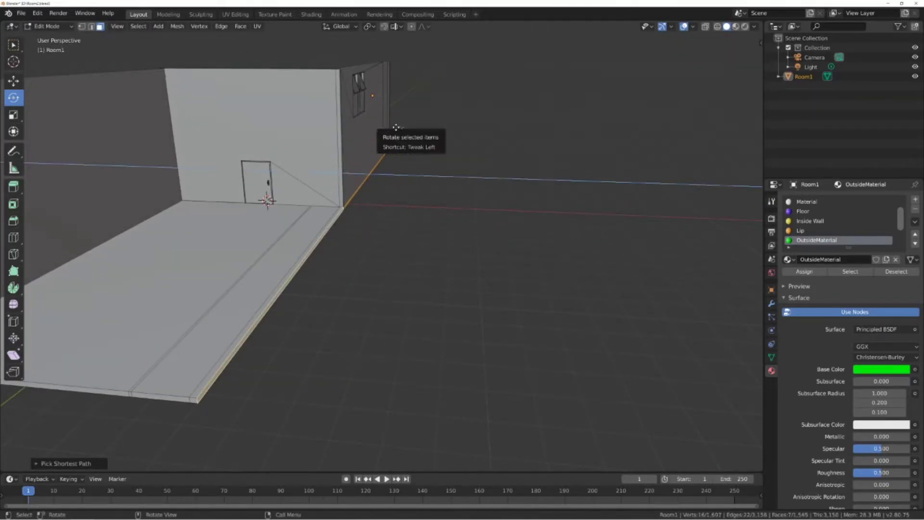
{"action": "key", "text": "e"}
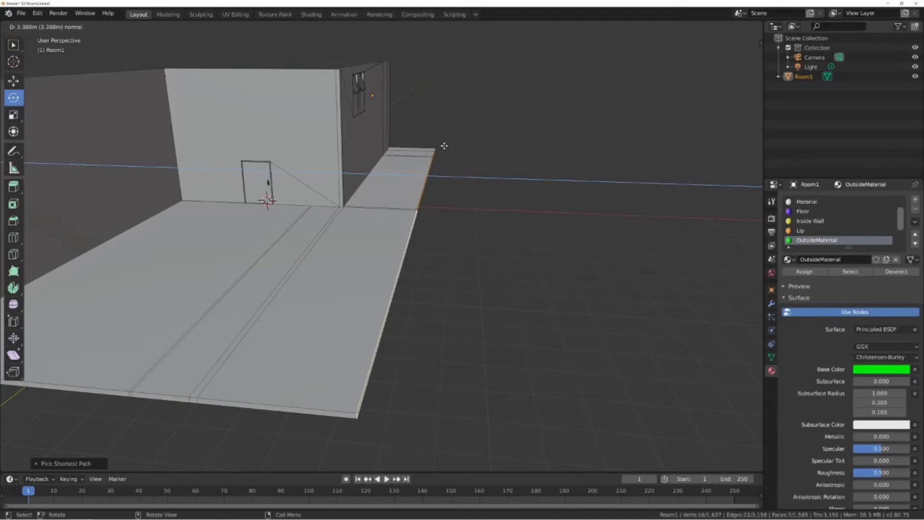
{"action": "left_click", "coordinate": [443, 146]}
{"action": "middle_click_drag", "start_coordinate": [339, 196], "coordinate": [373, 205]}
{"action": "scroll", "coordinate": [373, 206], "scroll_direction": "up", "scroll_amount": 5}
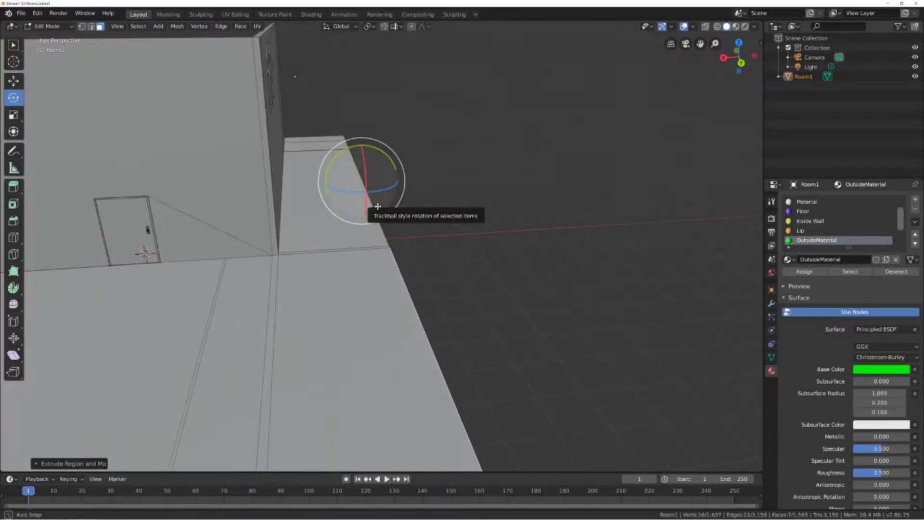
Extrude the widened floor's outer edge outward about 0.2 m as a narrow strip for a wall.
{"action": "key", "text": "e"}
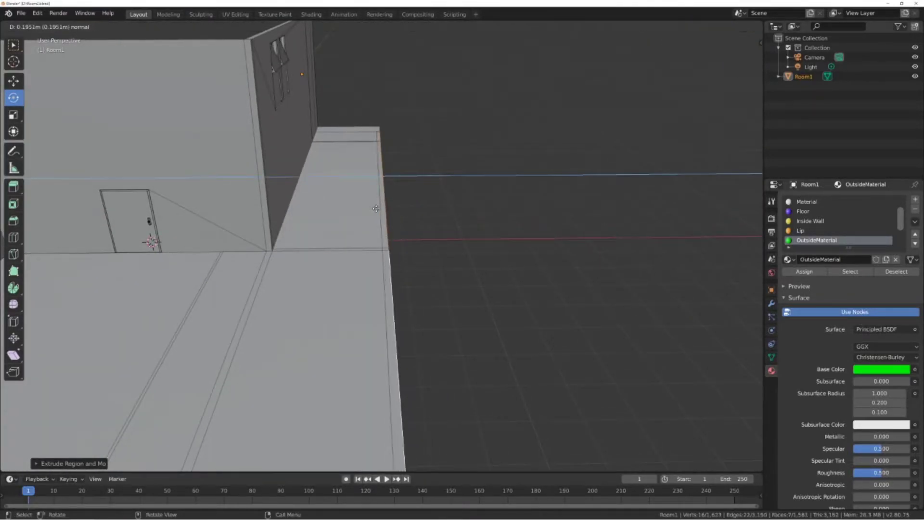
{"action": "left_click", "coordinate": [375, 210]}
{"action": "middle_click_drag", "start_coordinate": [375, 209], "coordinate": [351, 220]}
Select the narrow strip's top faces facing the window wall and extrude them up about 5.9 m as the opposite hallway wall.
{"action": "left_click", "coordinate": [332, 235]}
{"action": "middle_click_drag", "start_coordinate": [417, 193], "coordinate": [253, 174], "text": "shift"}
{"action": "left_click", "coordinate": [638, 341], "text": "ctrl"}
{"action": "middle_click_drag", "start_coordinate": [639, 342], "coordinate": [515, 252]}
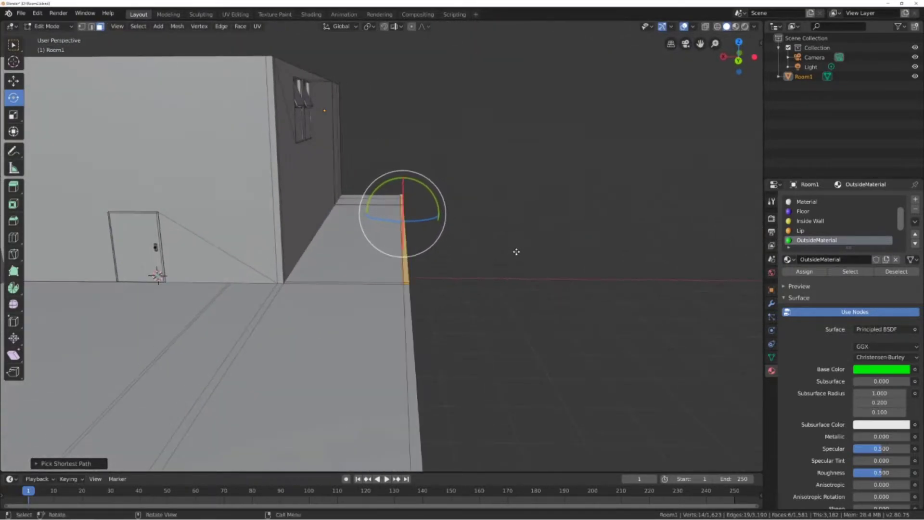
{"action": "key", "text": "e"}
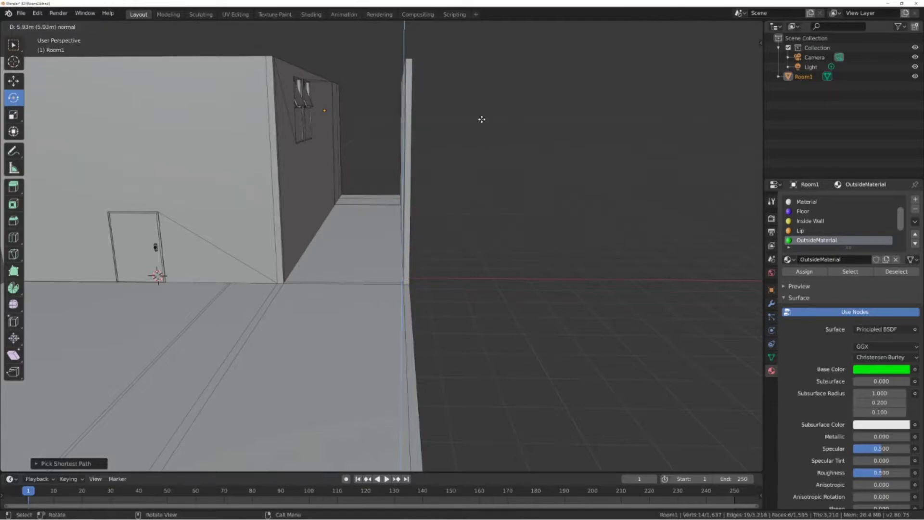
{"action": "left_click", "coordinate": [482, 119]}
{"action": "middle_click_drag", "start_coordinate": [485, 120], "coordinate": [469, 187]}
{"action": "middle_click_drag", "start_coordinate": [417, 210], "coordinate": [478, 191]}
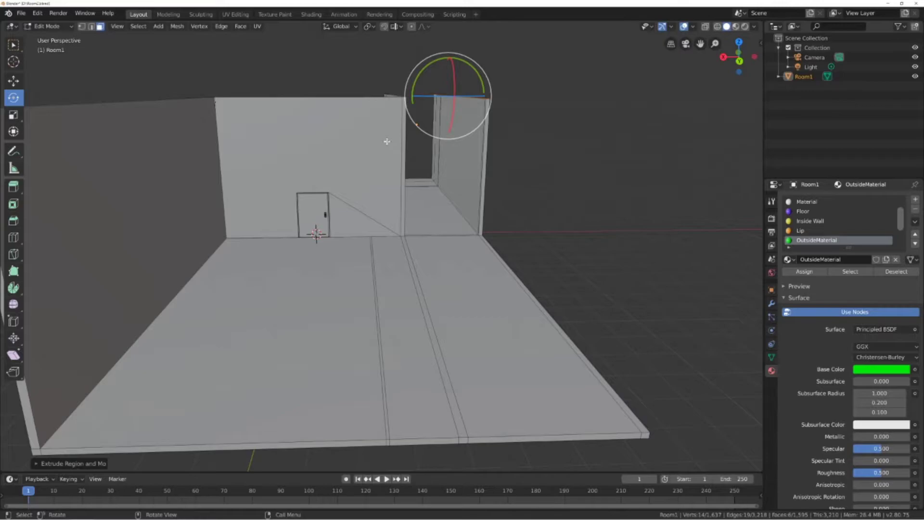
Select the floor's outer edge strip from end to end, including below the new hallway wall, and extrude it outward about 15.5 m.
{"action": "middle_click_drag", "start_coordinate": [448, 202], "coordinate": [361, 231]}
{"action": "scroll", "coordinate": [364, 244], "scroll_direction": "up", "scroll_amount": 3}
{"action": "left_click", "coordinate": [355, 249]}
{"action": "middle_click_drag", "start_coordinate": [532, 253], "coordinate": [320, 249], "text": "shift"}
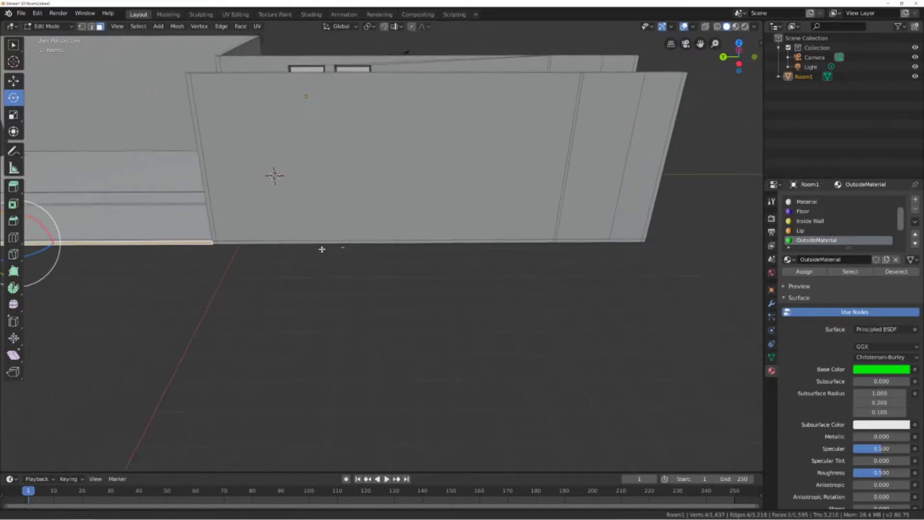
{"action": "left_click", "coordinate": [637, 240], "text": "ctrl"}
{"action": "mouse_move", "coordinate": [382, 243]}
{"action": "middle_mouse_down"}
{"action": "mouse_move", "coordinate": [476, 260]}
{"action": "mouse_move", "coordinate": [241, 242]}
{"action": "mouse_move", "coordinate": [365, 248]}
{"action": "middle_mouse_up"}
{"action": "key", "text": "e"}
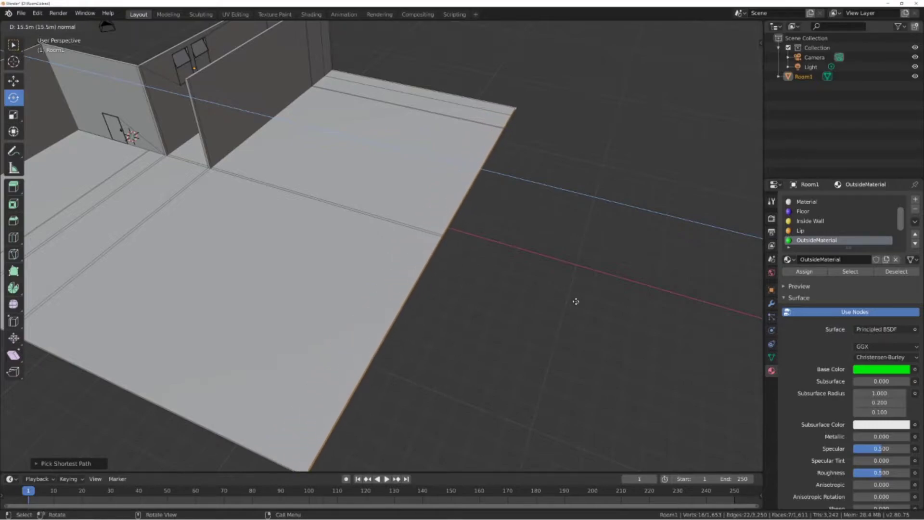
{"action": "left_click", "coordinate": [586, 303]}
Extrude the narrow strip crossing the new floor upward as a wall and level its top with the adjoining hallway wall.
{"action": "middle_click_drag", "start_coordinate": [586, 302], "coordinate": [404, 215]}
{"action": "left_click", "coordinate": [381, 195]}
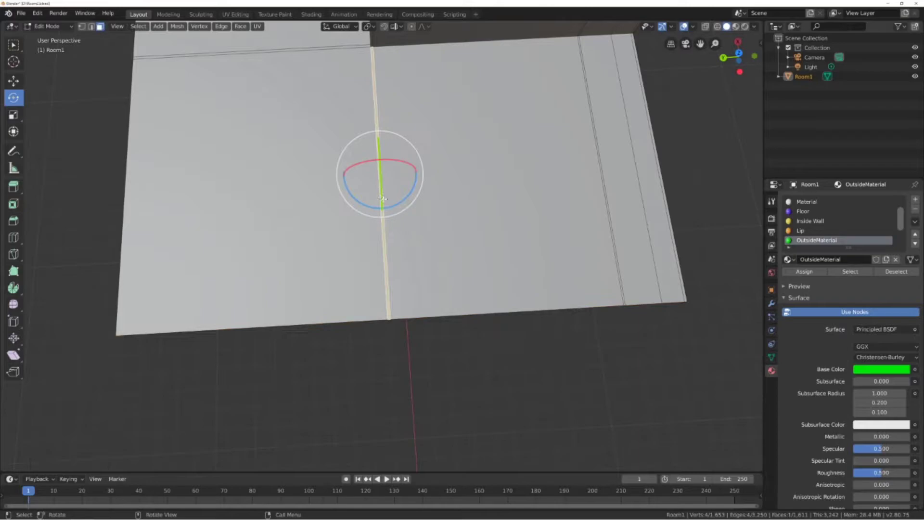
{"action": "middle_click_drag", "start_coordinate": [395, 156], "coordinate": [83, 73]}
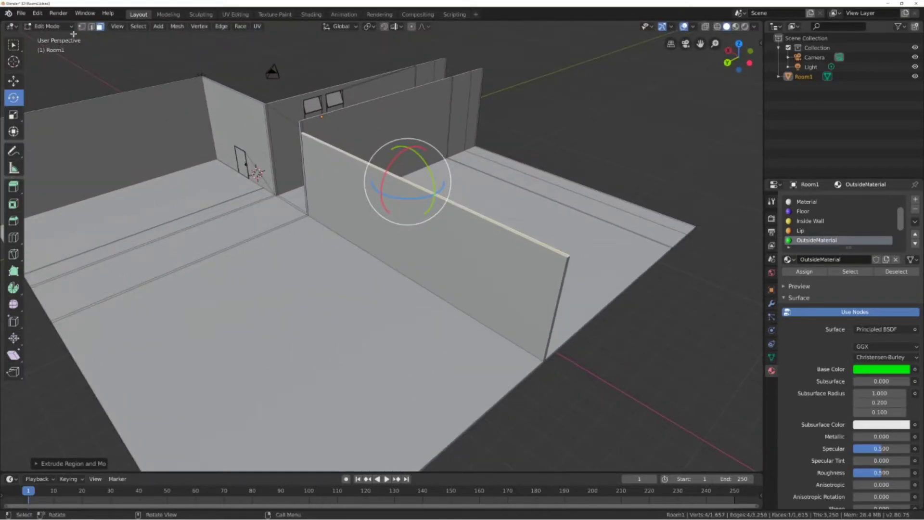
{"action": "left_click", "coordinate": [13, 81]}
{"action": "left_click_drag", "start_coordinate": [407, 149], "coordinate": [398, 137]}
{"action": "mouse_move", "coordinate": [398, 136]}
{"action": "middle_mouse_down"}
{"action": "mouse_move", "coordinate": [188, 205]}
{"action": "mouse_move", "coordinate": [177, 175]}
{"action": "mouse_move", "coordinate": [269, 179]}
{"action": "mouse_move", "coordinate": [399, 126]}
{"action": "middle_mouse_up"}
{"action": "left_click_drag", "start_coordinate": [439, 104], "coordinate": [434, 100]}
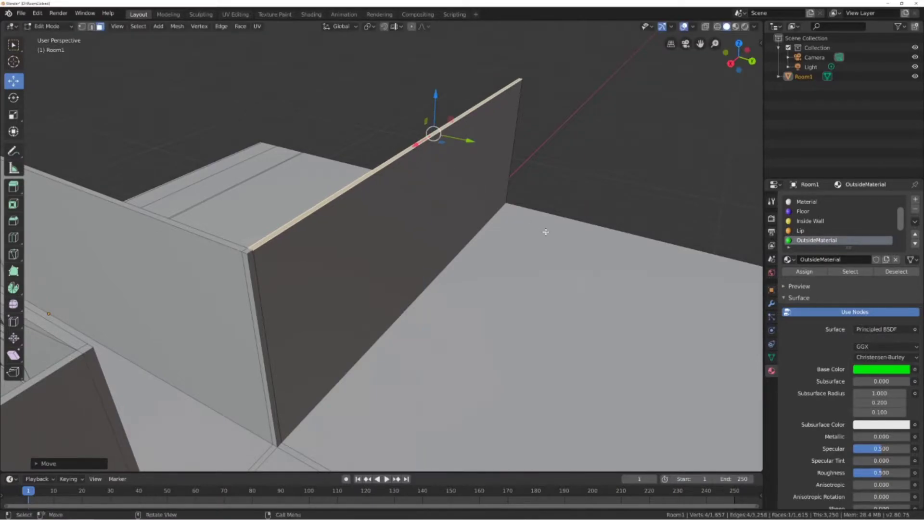
Add two closely spaced loop cuts across the main and side floors, parallel to the new crossing wall, leaving a corridor's width between.
{"action": "middle_click_drag", "start_coordinate": [522, 218], "coordinate": [450, 207]}
{"action": "middle_click_drag", "start_coordinate": [355, 209], "coordinate": [383, 258], "text": "shift"}
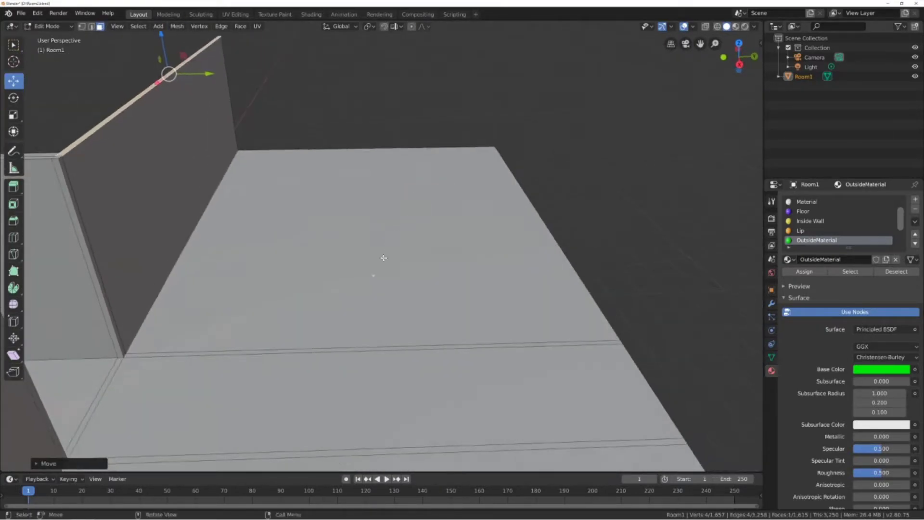
{"action": "key", "text": "ctrl+r"}
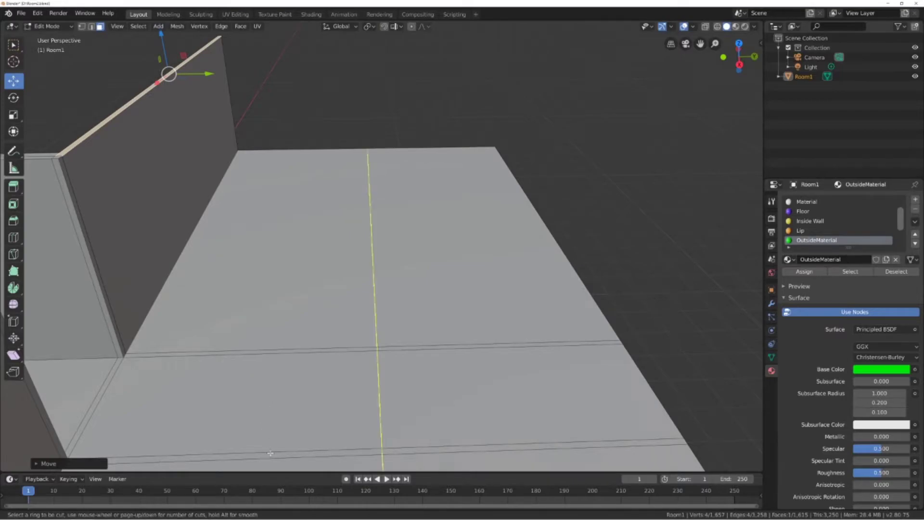
{"action": "left_click", "coordinate": [270, 452]}
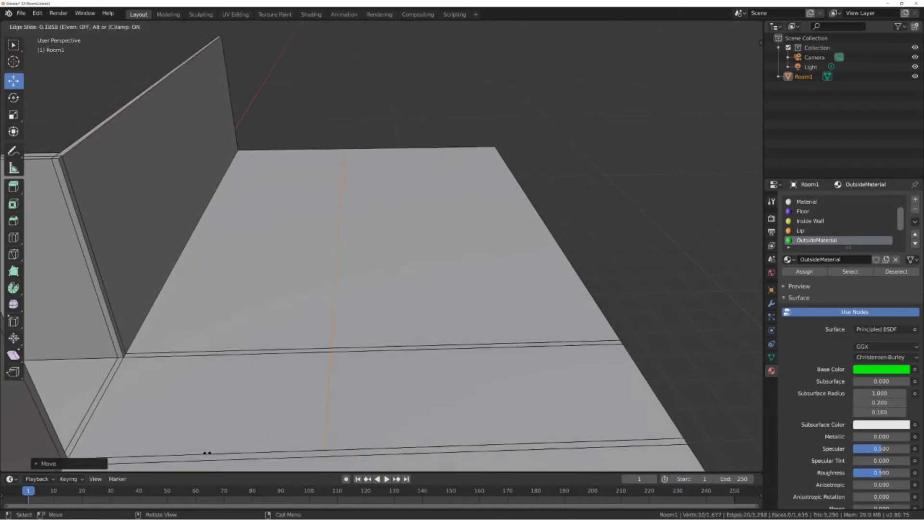
{"action": "left_click", "coordinate": [95, 451]}
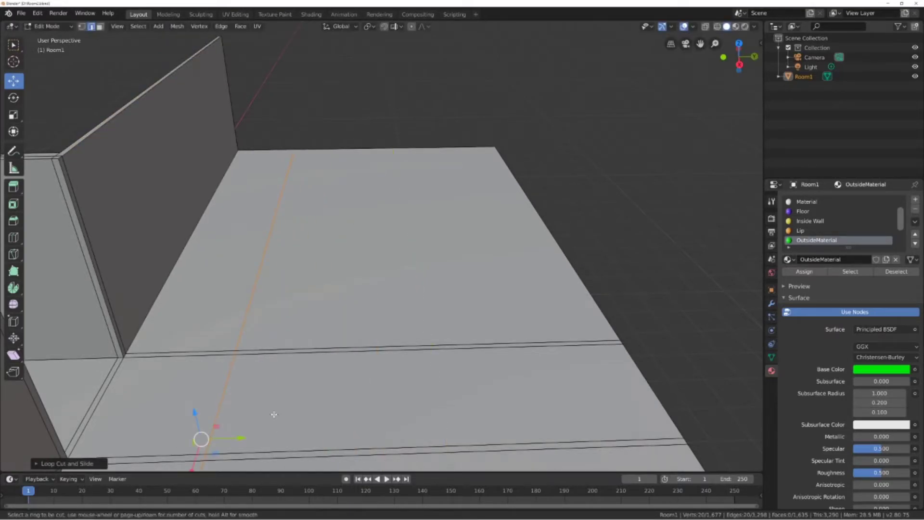
{"action": "key", "text": "ctrl+r"}
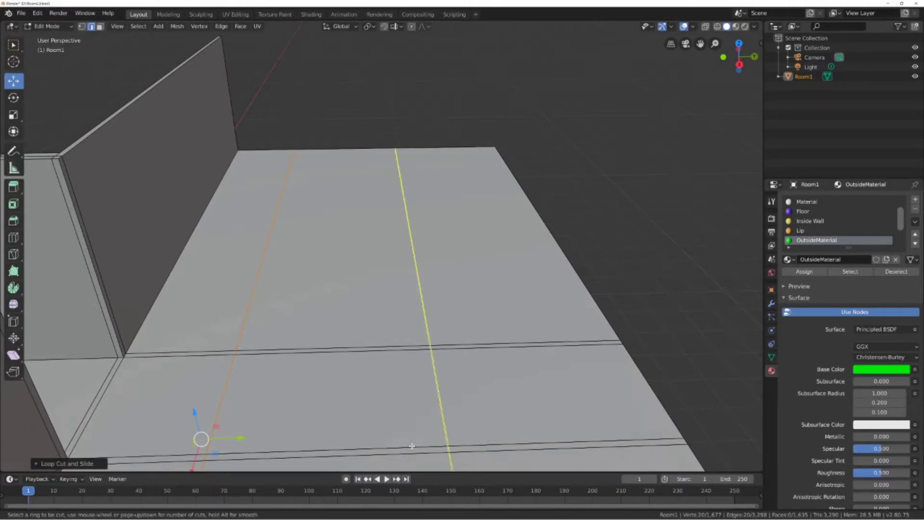
{"action": "left_click", "coordinate": [411, 446]}
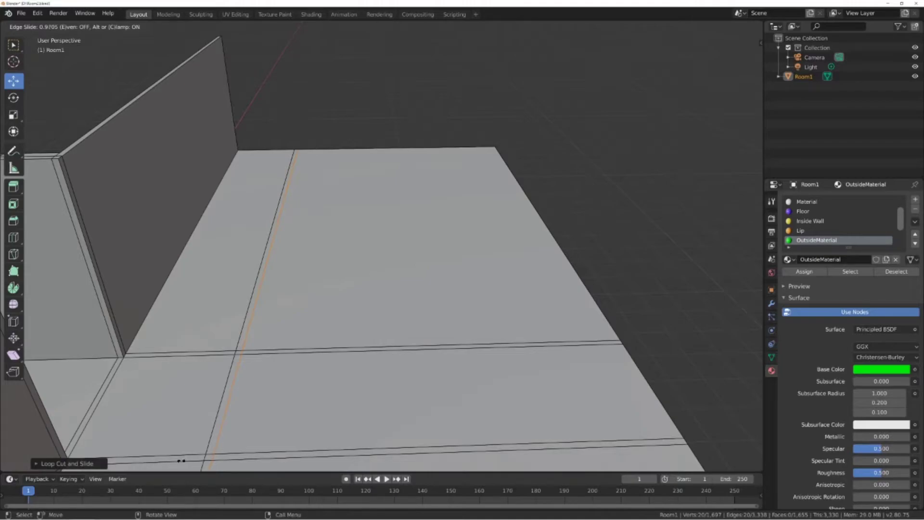
{"action": "left_click", "coordinate": [181, 461]}
Select the L-shaped narrow floor strips bordering the side area, extrude them up as walls and match their height to the neighbouring walls.
{"action": "left_click", "coordinate": [101, 27]}
{"action": "left_click", "coordinate": [286, 179]}
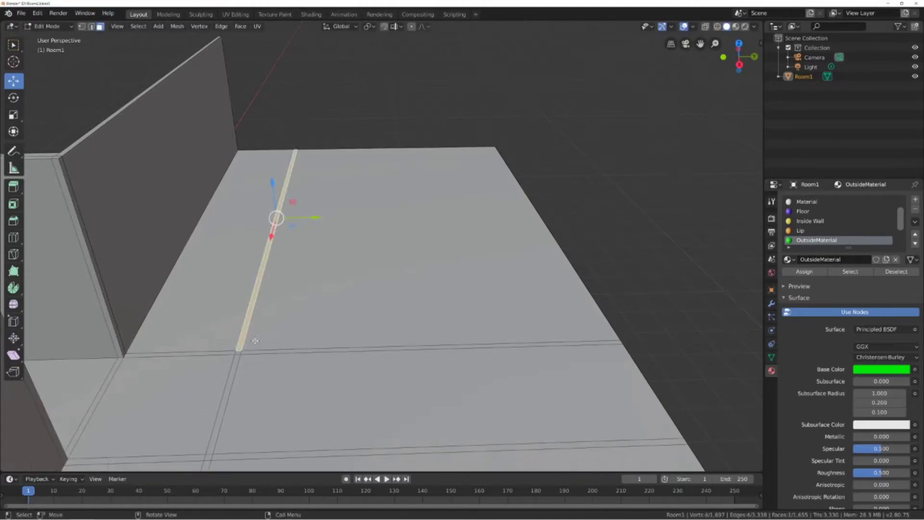
{"action": "left_click", "coordinate": [344, 344], "text": "shift"}
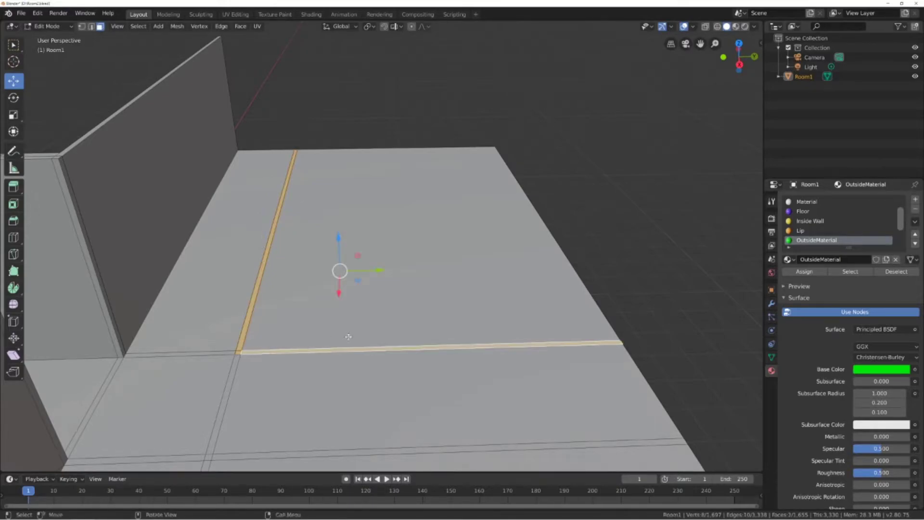
{"action": "key", "text": "e"}
{"action": "left_click", "coordinate": [309, 182]}
{"action": "middle_click_drag", "start_coordinate": [309, 181], "coordinate": [360, 202]}
{"action": "scroll", "coordinate": [361, 202], "scroll_direction": "up", "scroll_amount": 2}
{"action": "middle_click_drag", "start_coordinate": [372, 144], "coordinate": [508, 182], "text": "shift"}
{"action": "left_click_drag", "start_coordinate": [488, 131], "coordinate": [487, 118]}
Examine the layout of the main room, hallway and side corridor from several angles.
{"action": "scroll", "coordinate": [464, 186], "scroll_direction": "down", "scroll_amount": 1}
{"action": "middle_click_drag", "start_coordinate": [433, 221], "coordinate": [354, 236]}
{"action": "middle_click_drag", "start_coordinate": [358, 234], "coordinate": [486, 256], "text": "shift"}
{"action": "middle_click_drag", "start_coordinate": [332, 292], "coordinate": [424, 292], "text": "shift"}
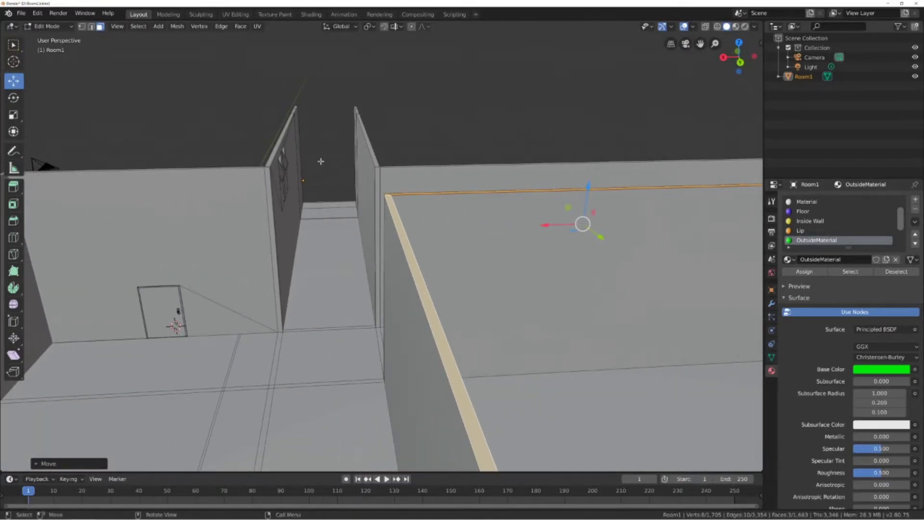
{"action": "middle_click_drag", "start_coordinate": [380, 278], "coordinate": [407, 207]}
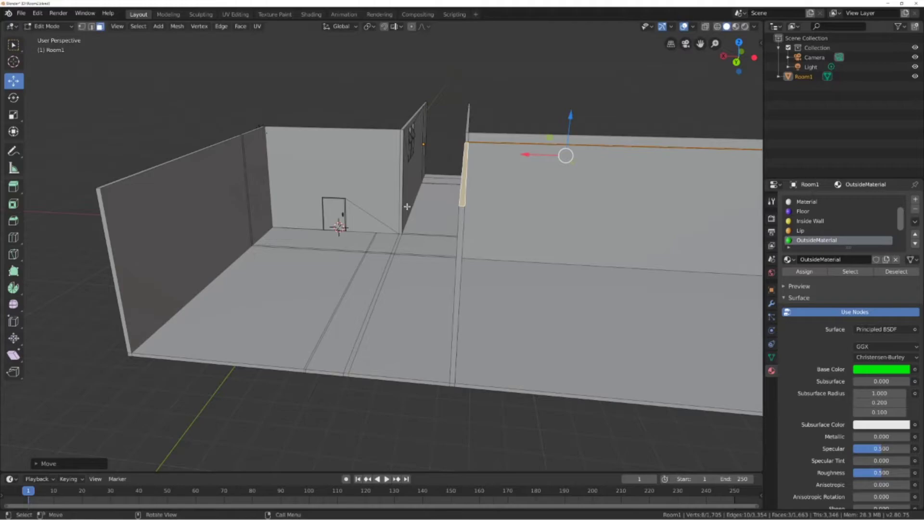
{"action": "scroll", "coordinate": [392, 229], "scroll_direction": "up", "scroll_amount": 1}
{"action": "middle_click_drag", "start_coordinate": [379, 270], "coordinate": [416, 217]}
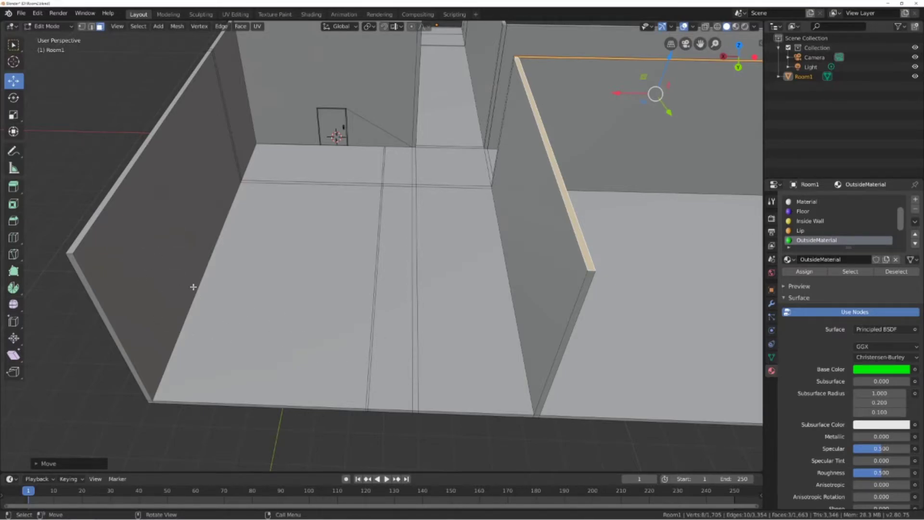
{"action": "middle_click_drag", "start_coordinate": [413, 271], "coordinate": [432, 241]}
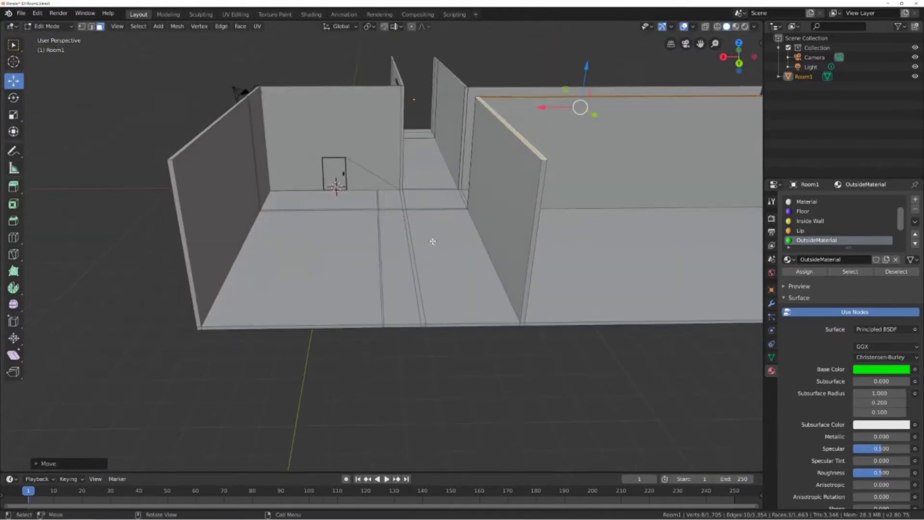
{"action": "scroll", "coordinate": [433, 243], "scroll_direction": "down", "scroll_amount": 2}
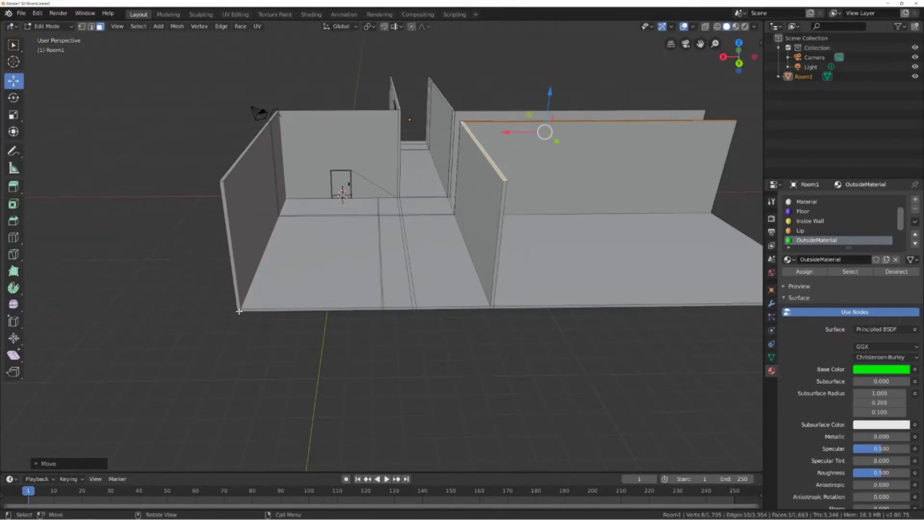
Select the main room's open end, both wall ends and the floor edge between them, and extrude it about 4.6 m further.
{"action": "left_click", "coordinate": [239, 311]}
{"action": "left_click", "coordinate": [267, 311], "text": "shift"}
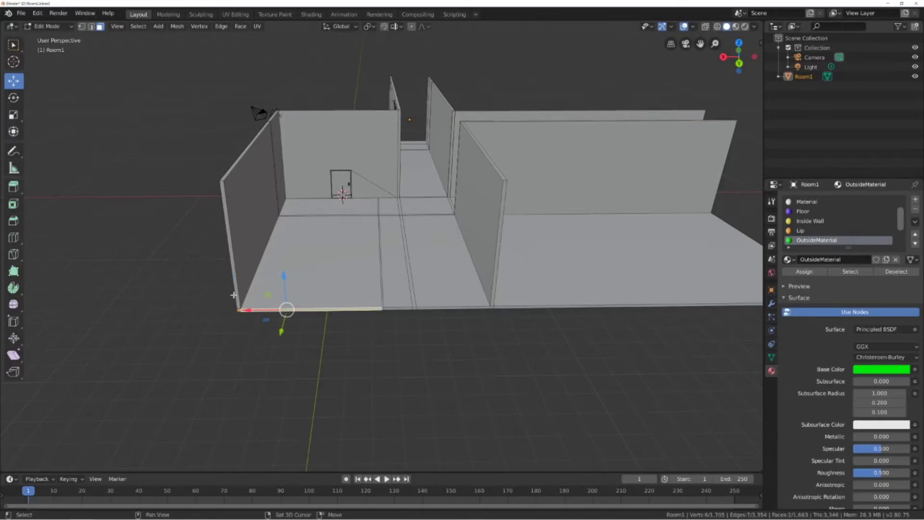
{"action": "left_click", "coordinate": [237, 294], "text": "shift"}
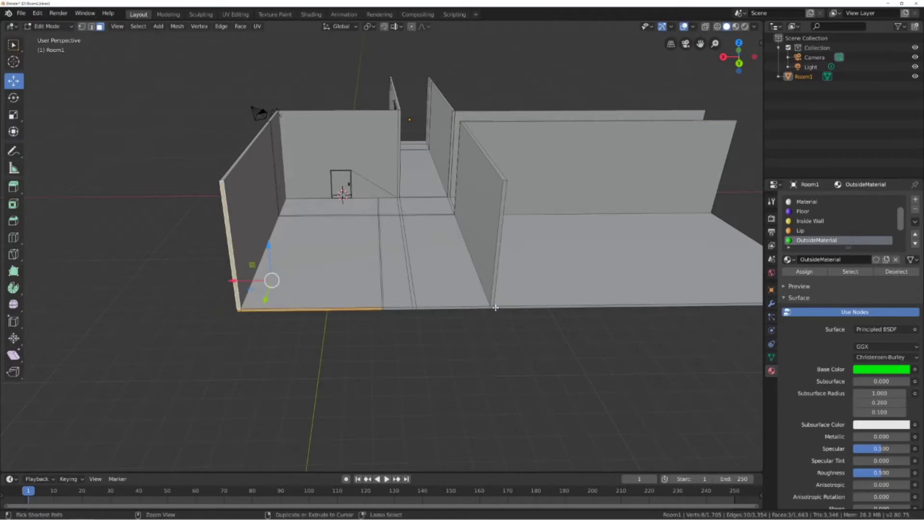
{"action": "left_click", "coordinate": [491, 308], "text": "ctrl"}
{"action": "left_click", "coordinate": [495, 295], "text": "shift"}
{"action": "middle_click_drag", "start_coordinate": [434, 307], "coordinate": [397, 347]}
{"action": "key", "text": "e"}
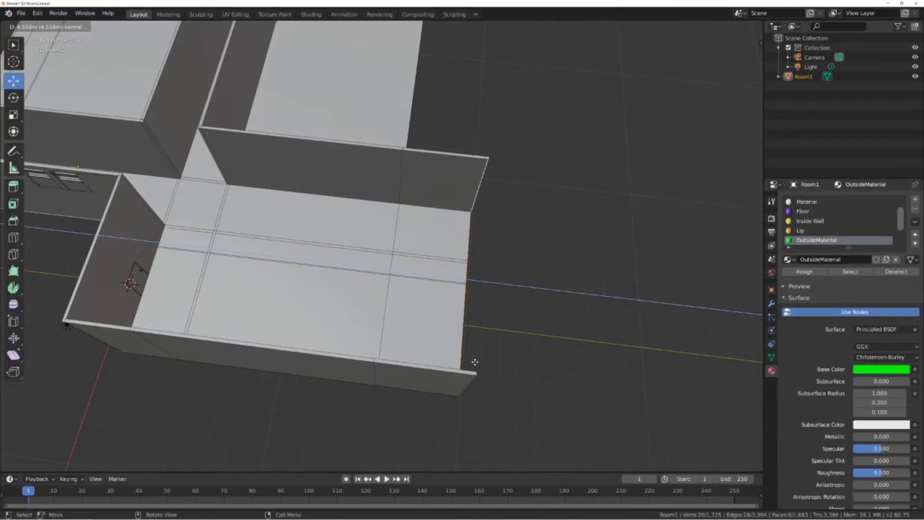
{"action": "left_click", "coordinate": [475, 363]}
{"action": "middle_click_drag", "start_coordinate": [533, 361], "coordinate": [416, 332]}
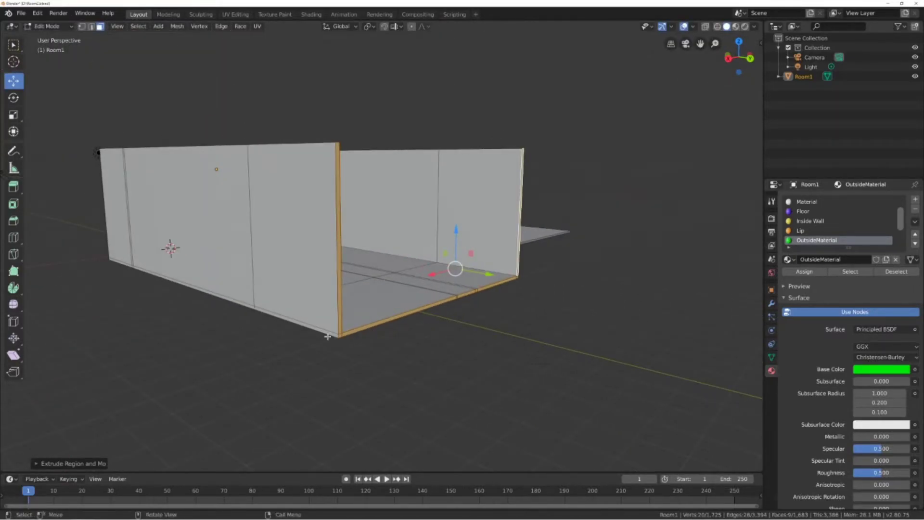
Select the open end's floor edge and only the wall end on the side corridor's side, and extrude them about 3.2 m.
{"action": "left_click", "coordinate": [339, 335]}
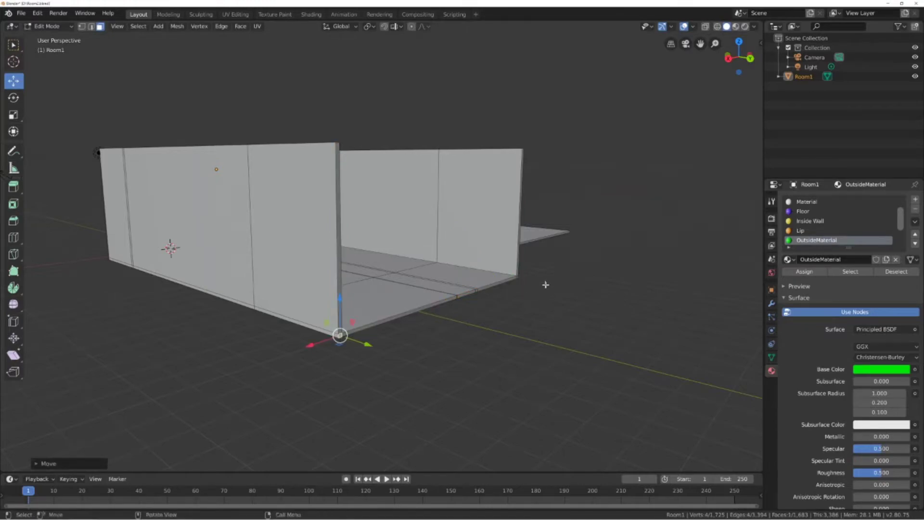
{"action": "left_click", "coordinate": [517, 277], "text": "ctrl"}
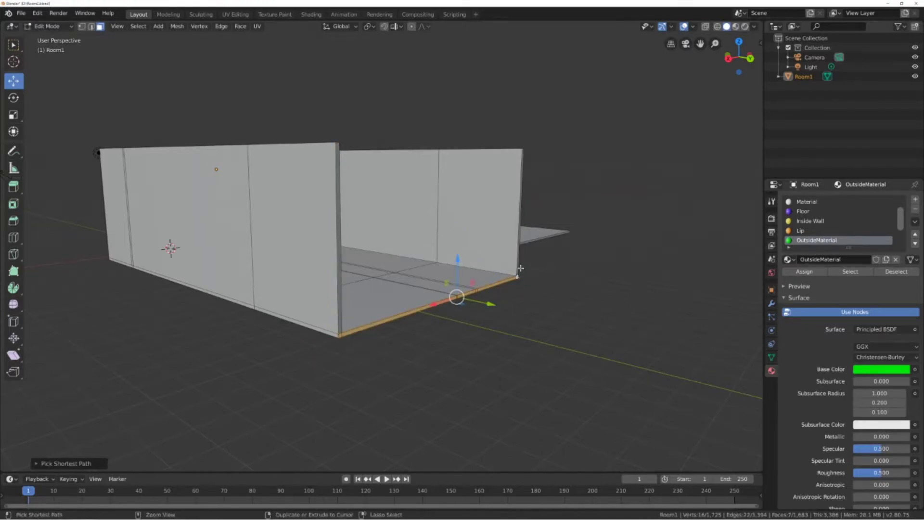
{"action": "middle_click_drag", "start_coordinate": [517, 266], "coordinate": [485, 258]}
{"action": "key", "text": "e"}
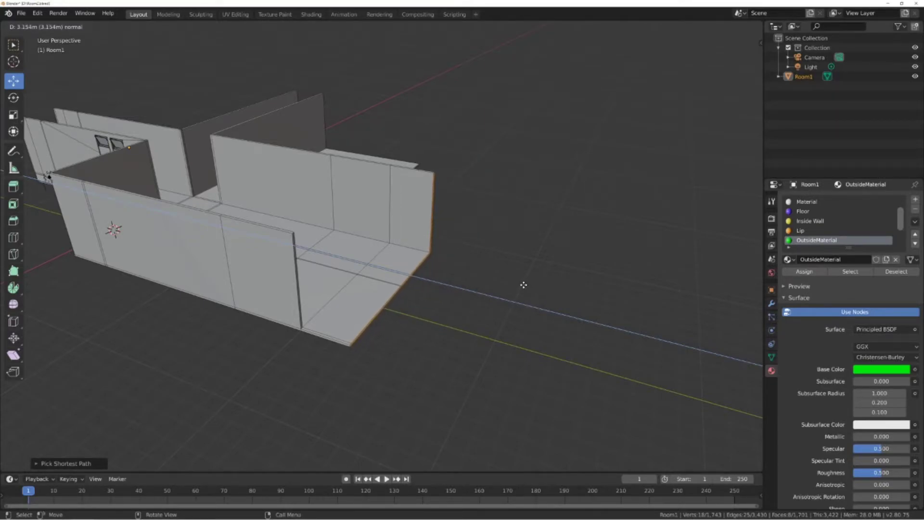
{"action": "left_click", "coordinate": [524, 285]}
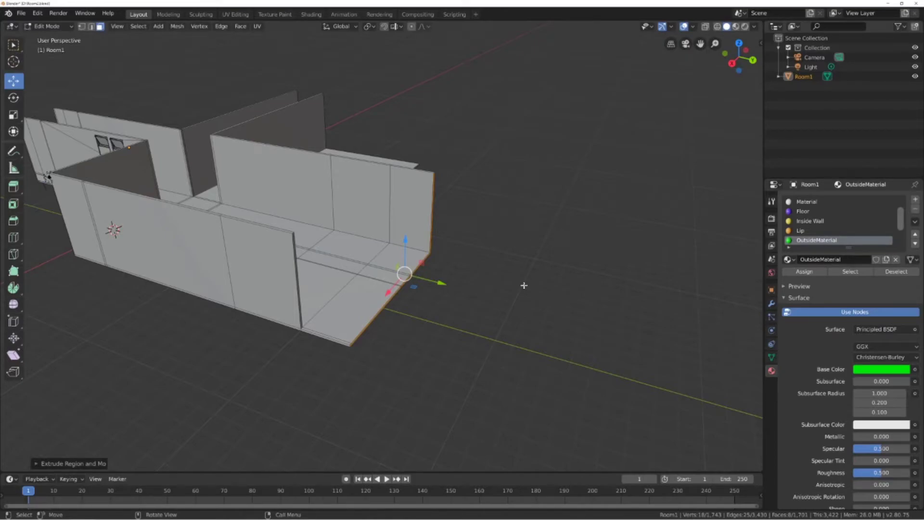
{"action": "middle_click_drag", "start_coordinate": [445, 224], "coordinate": [395, 229]}
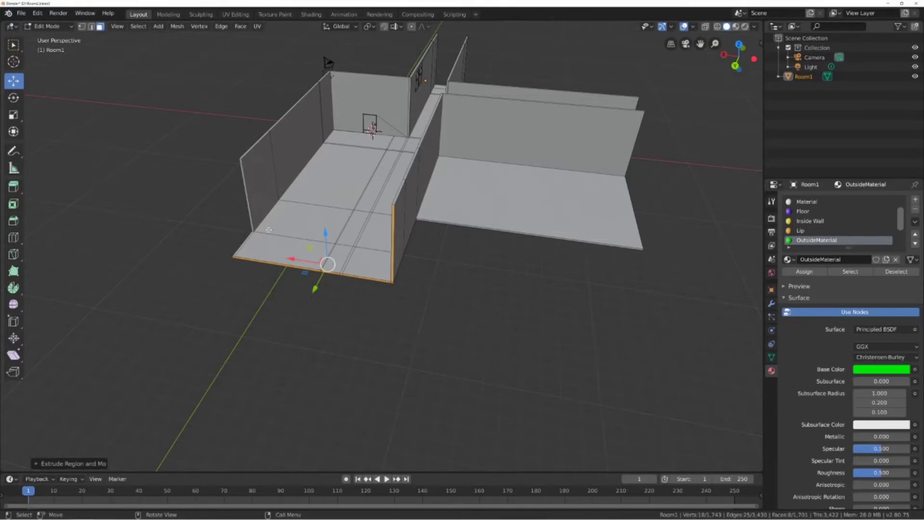
Extrude the side end face of the newest floor section sideways about 7.7 m, past the shorter wall, as a side passage floor.
{"action": "middle_click_drag", "start_coordinate": [235, 247], "coordinate": [296, 286]}
{"action": "left_click", "coordinate": [274, 309]}
{"action": "key", "text": "e"}
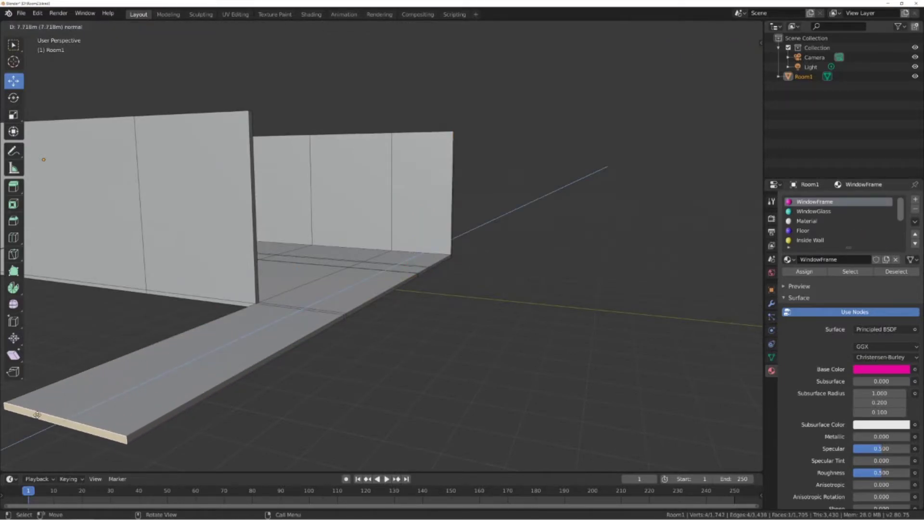
{"action": "left_click", "coordinate": [37, 415]}
Select the open end from the side passage's corner up to and including the long wall's end, and extrude it about 9.4 m.
{"action": "middle_click_drag", "start_coordinate": [392, 310], "coordinate": [333, 330]}
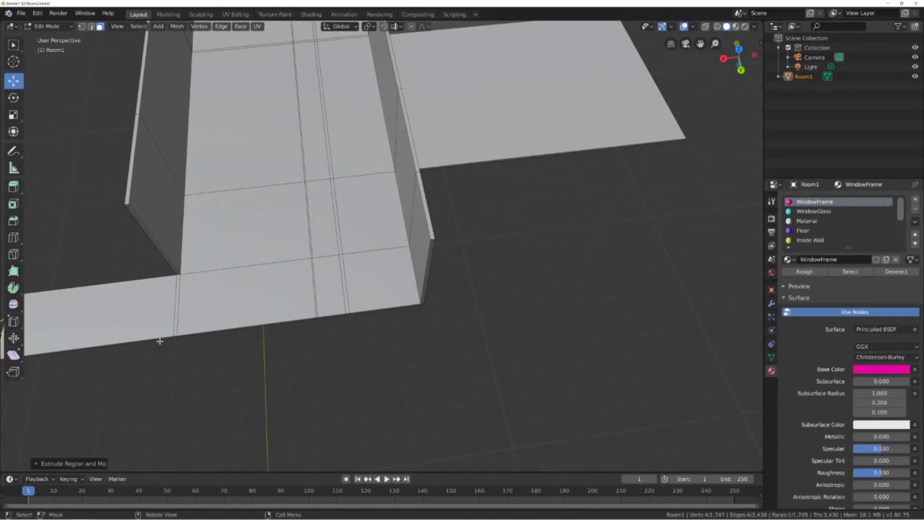
{"action": "middle_click_drag", "start_coordinate": [191, 330], "coordinate": [262, 324]}
{"action": "middle_click_drag", "start_coordinate": [396, 318], "coordinate": [262, 303], "text": "shift"}
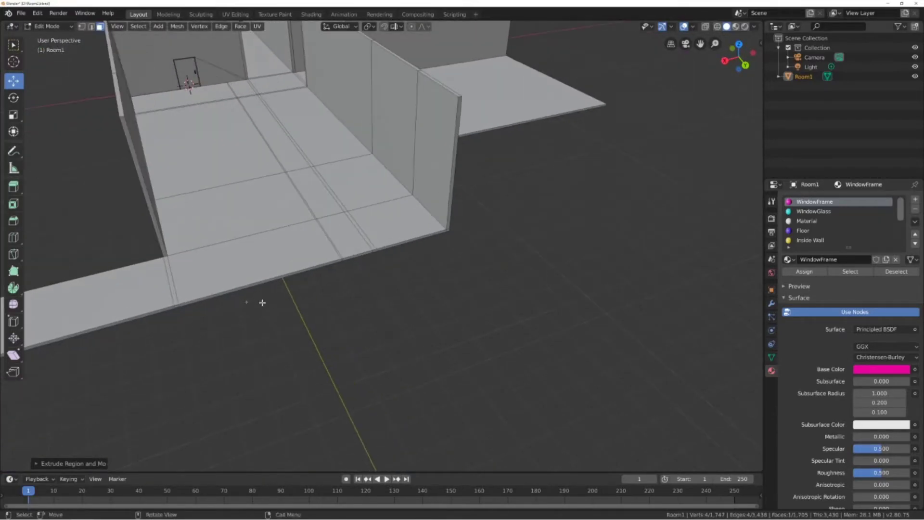
{"action": "left_click", "coordinate": [178, 307]}
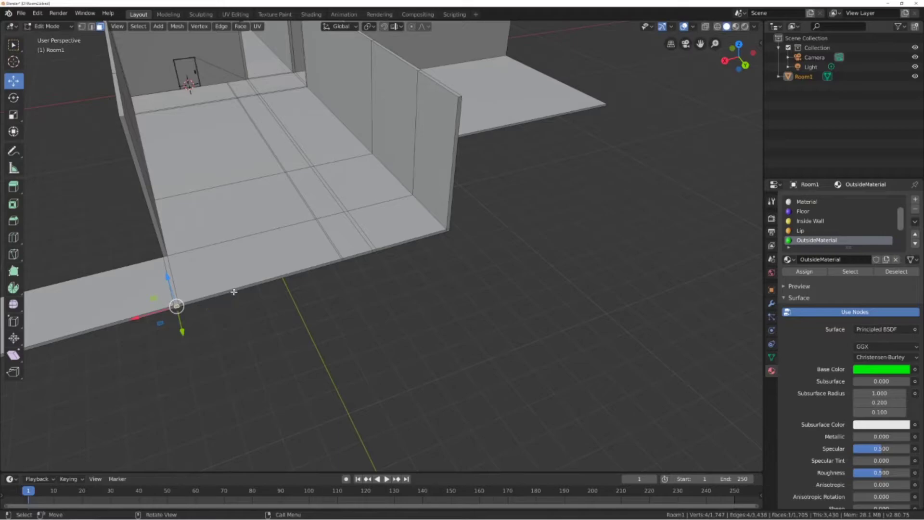
{"action": "left_click", "coordinate": [449, 231], "text": "ctrl"}
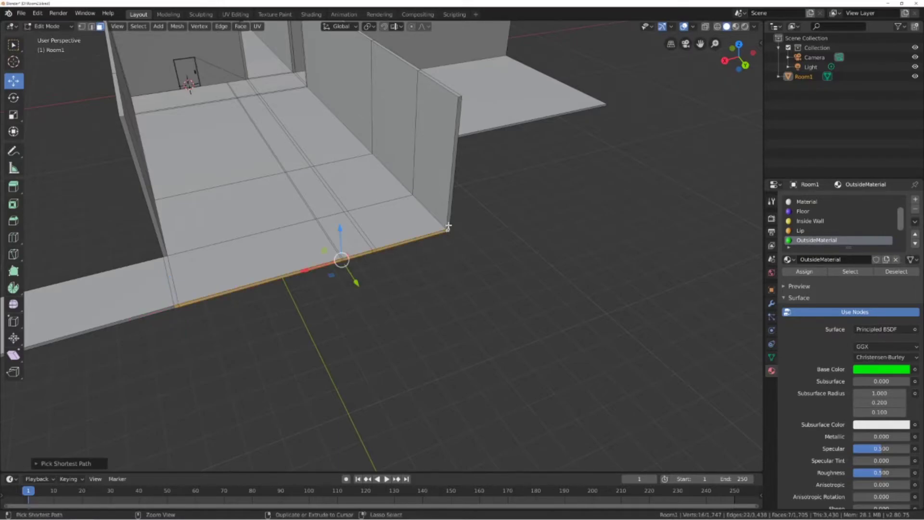
{"action": "left_click_drag", "start_coordinate": [364, 267], "coordinate": [367, 266]}
{"action": "key", "text": "e"}
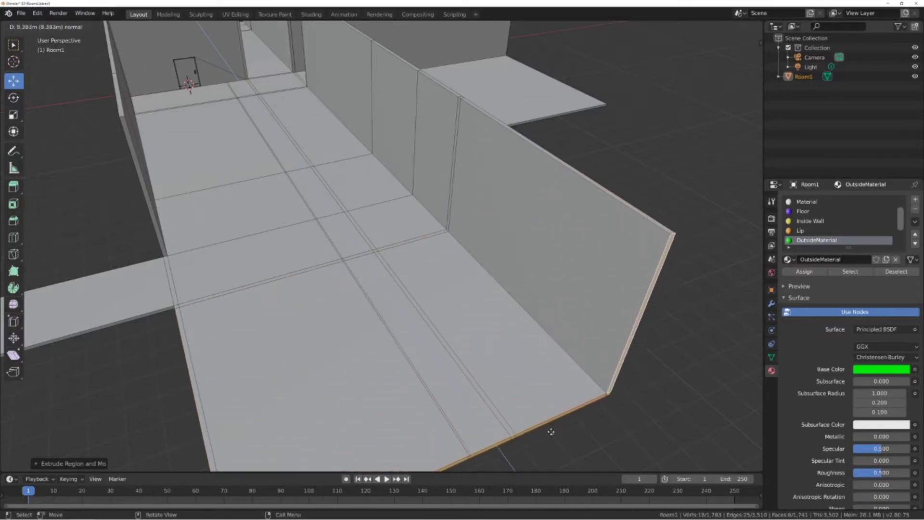
{"action": "left_click", "coordinate": [554, 434]}
Extrude the small side face at the corner between the side passage and the newest floor outward along the passage's edge.
{"action": "middle_click_drag", "start_coordinate": [475, 324], "coordinate": [446, 316]}
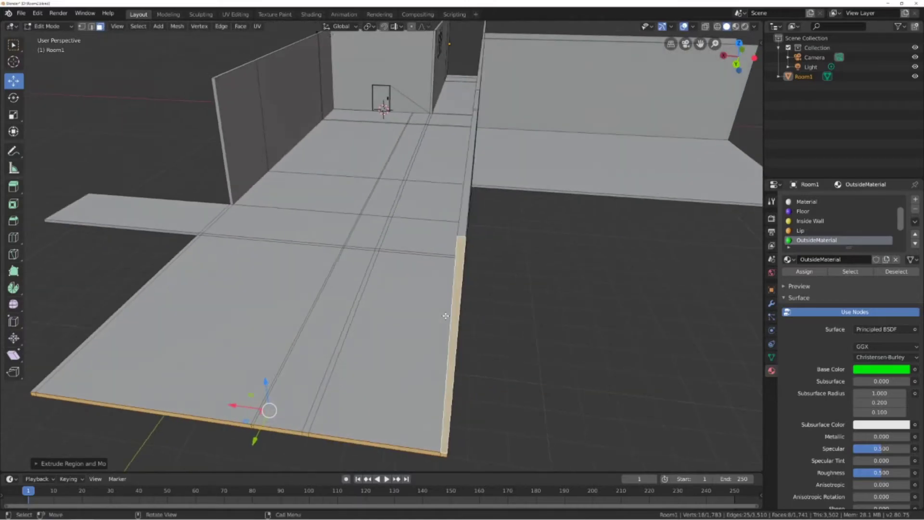
{"action": "left_click", "coordinate": [346, 317]}
{"action": "middle_click_drag", "start_coordinate": [354, 294], "coordinate": [365, 308]}
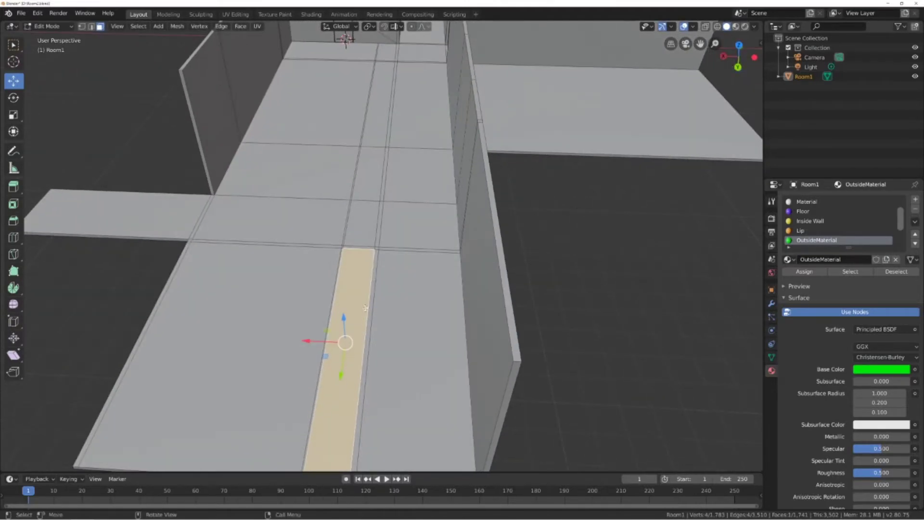
{"action": "left_click", "coordinate": [369, 308]}
{"action": "middle_click_drag", "start_coordinate": [299, 289], "coordinate": [355, 328]}
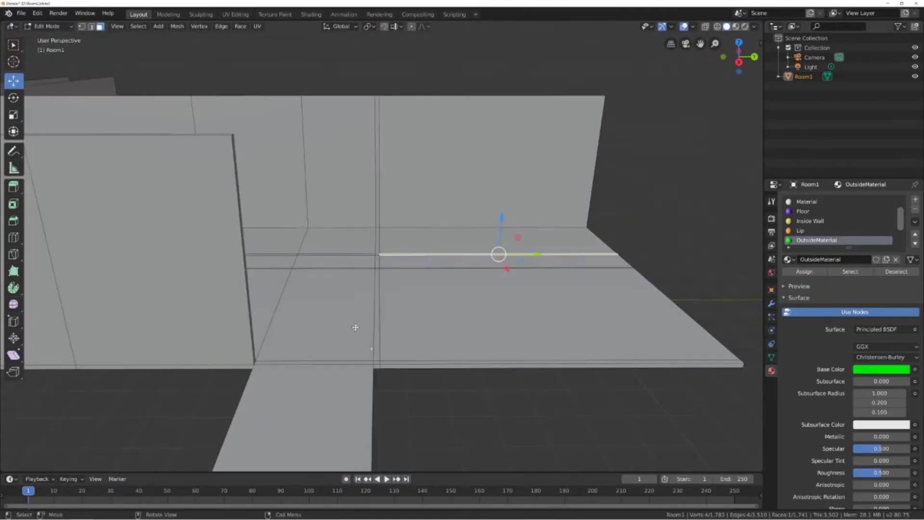
{"action": "left_click", "coordinate": [378, 367]}
{"action": "key", "text": "e"}
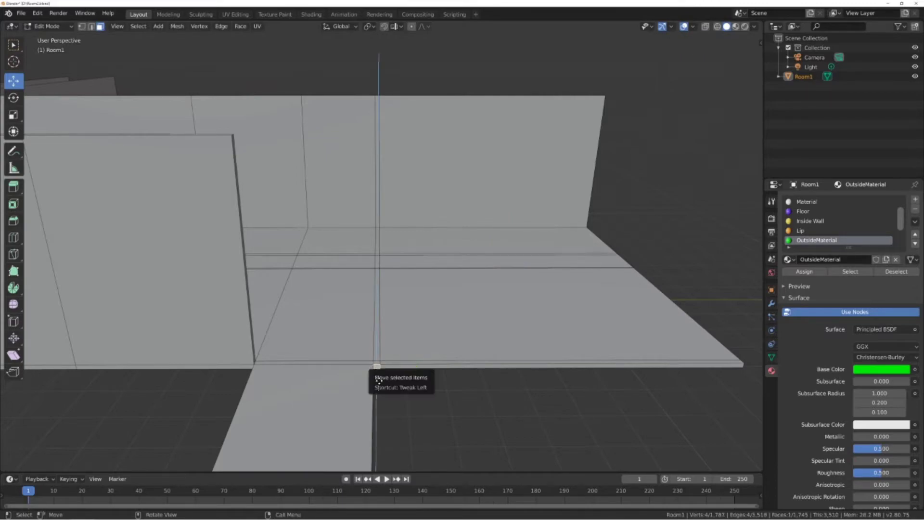
{"action": "left_click", "coordinate": [414, 8]}
Move the end face of the new thin strip outward until it lines up with the side passage floor's outer end.
{"action": "scroll", "coordinate": [434, 299], "scroll_direction": "down", "scroll_amount": 4}
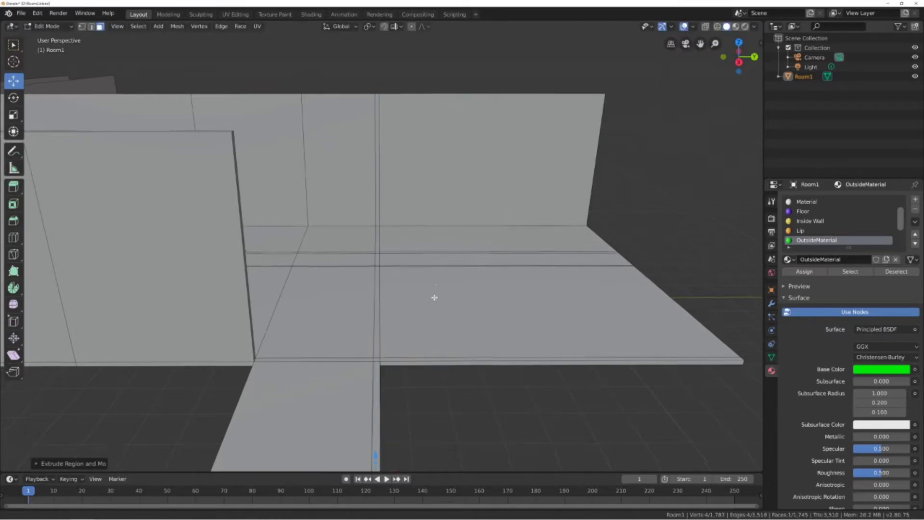
{"action": "left_click_drag", "start_coordinate": [385, 383], "coordinate": [391, 470]}
{"action": "middle_click_drag", "start_coordinate": [452, 380], "coordinate": [255, 391]}
{"action": "scroll", "coordinate": [456, 303], "scroll_direction": "up", "scroll_amount": 4}
{"action": "left_click_drag", "start_coordinate": [638, 327], "coordinate": [643, 327]}
Select the thin floor strips from the newest floor's end around to the side passage's edge, and extrude them upward as an L-shaped wall.
{"action": "middle_click_drag", "start_coordinate": [504, 225], "coordinate": [407, 235]}
{"action": "scroll", "coordinate": [434, 234], "scroll_direction": "down", "scroll_amount": 3}
{"action": "middle_click_drag", "start_coordinate": [485, 229], "coordinate": [527, 197]}
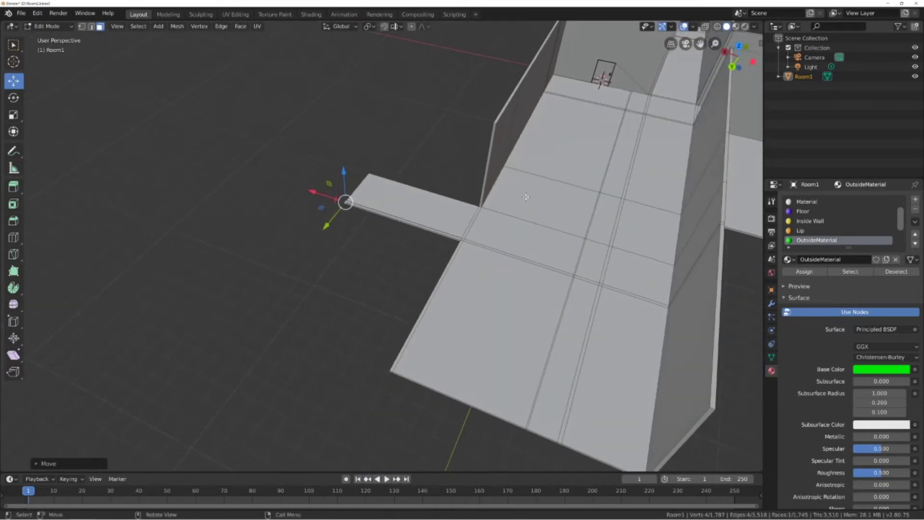
{"action": "left_click", "coordinate": [595, 307], "text": "shift"}
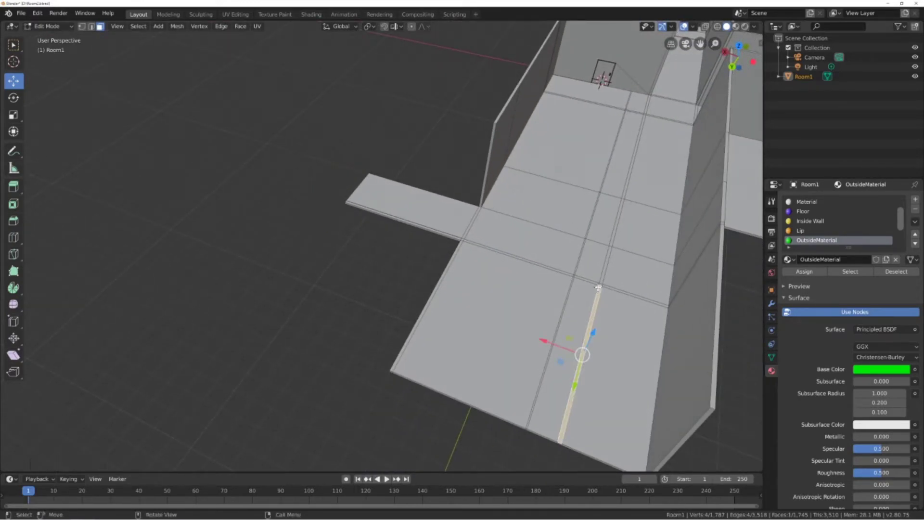
{"action": "left_click", "coordinate": [395, 217], "text": "ctrl"}
{"action": "key", "text": "e"}
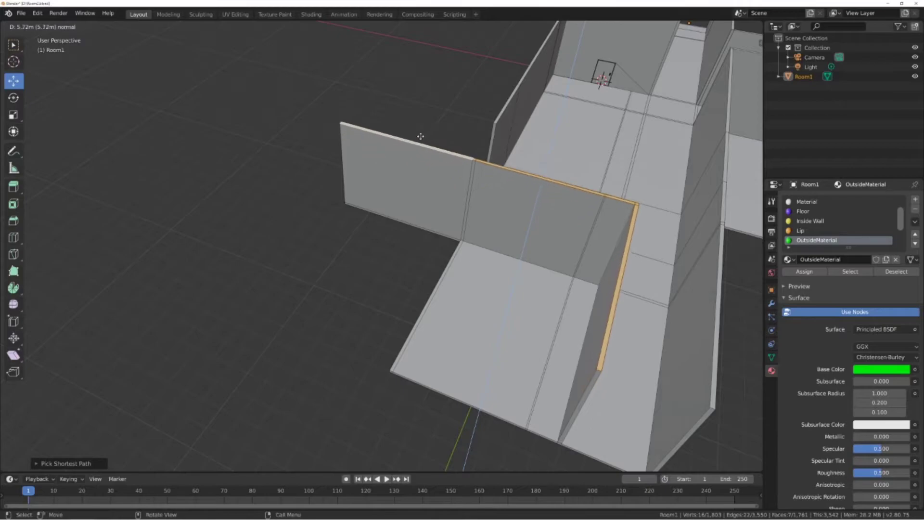
{"action": "left_click", "coordinate": [455, 122]}
Raise the top of the new L-shaped wall slightly to match the height of the existing walls, and clear the selection.
{"action": "middle_click_drag", "start_coordinate": [456, 123], "coordinate": [486, 140]}
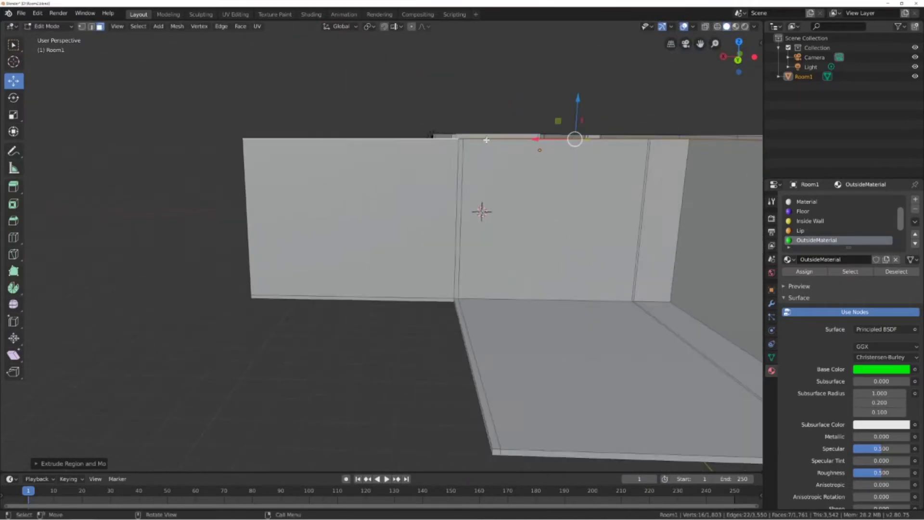
{"action": "left_click_drag", "start_coordinate": [578, 100], "coordinate": [574, 92]}
{"action": "scroll", "coordinate": [608, 154], "scroll_direction": "down", "scroll_amount": 1}
{"action": "middle_click_drag", "start_coordinate": [718, 212], "coordinate": [565, 214]}
{"action": "left_click", "coordinate": [539, 141]}
Examine the whole layout of rooms, hallways and side passages from above and from several sides.
{"action": "scroll", "coordinate": [538, 141], "scroll_direction": "down", "scroll_amount": 3}
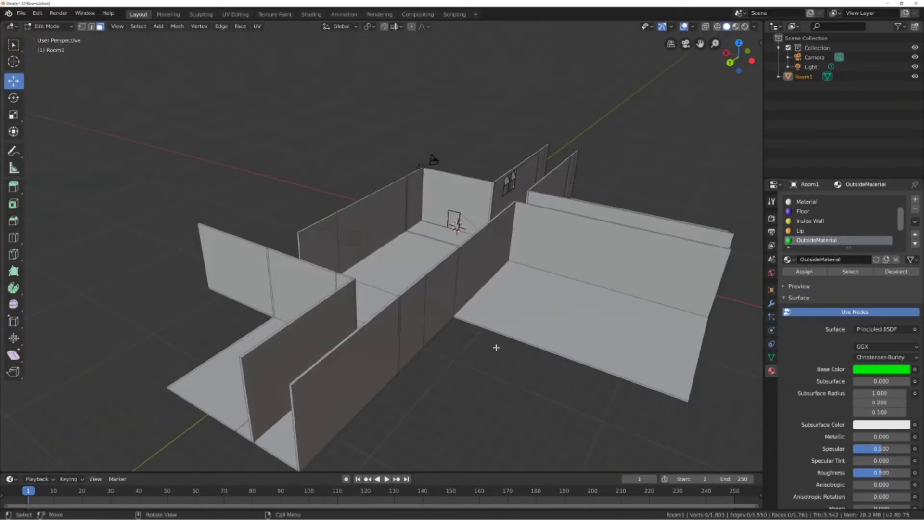
{"action": "middle_click_drag", "start_coordinate": [517, 385], "coordinate": [532, 417]}
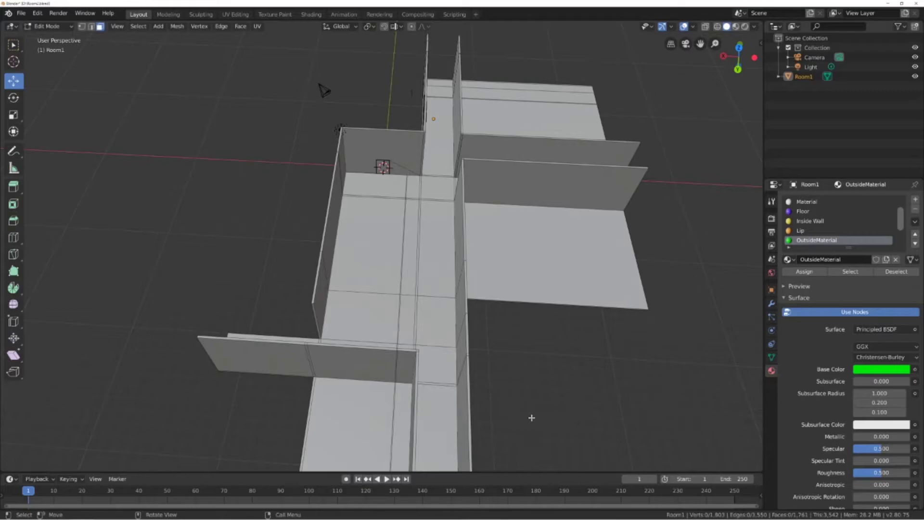
{"action": "middle_click_drag", "start_coordinate": [552, 380], "coordinate": [356, 468]}
{"action": "scroll", "coordinate": [407, 340], "scroll_direction": "up", "scroll_amount": 2}
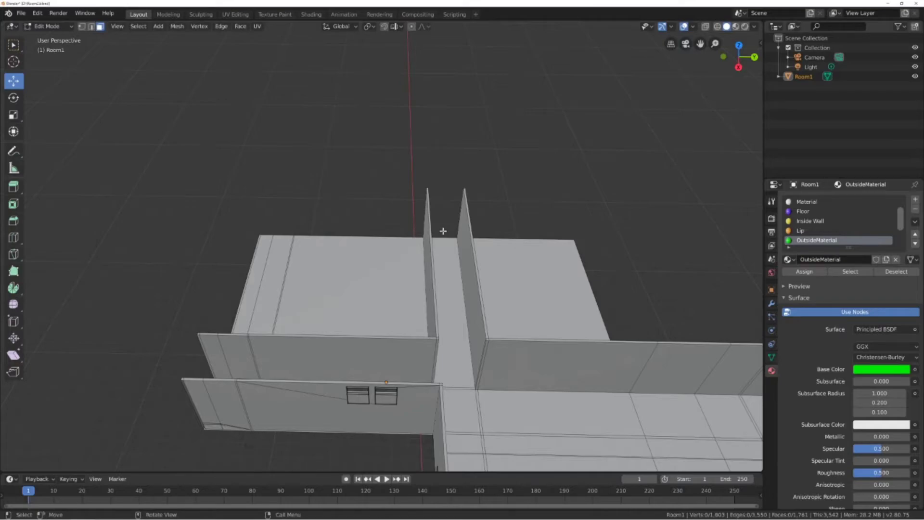
{"action": "middle_click_drag", "start_coordinate": [472, 335], "coordinate": [411, 335]}
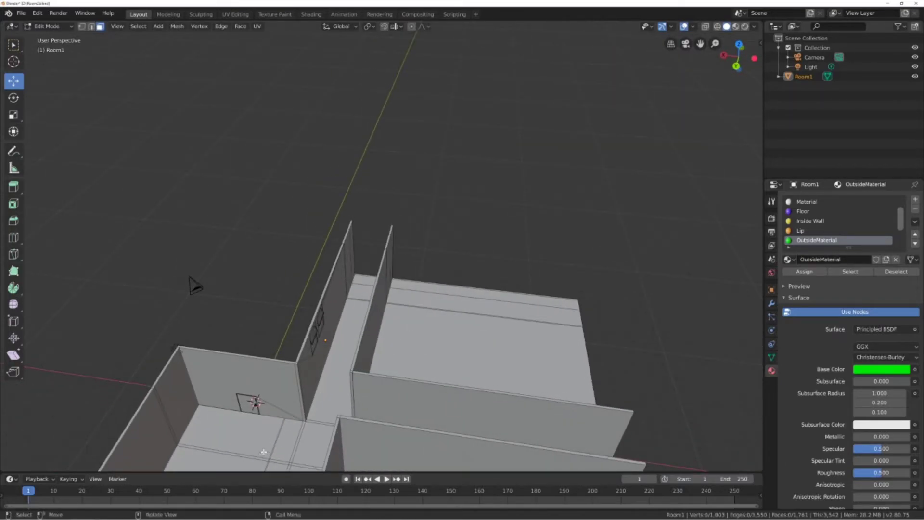
{"action": "scroll", "coordinate": [297, 417], "scroll_direction": "down", "scroll_amount": 2}
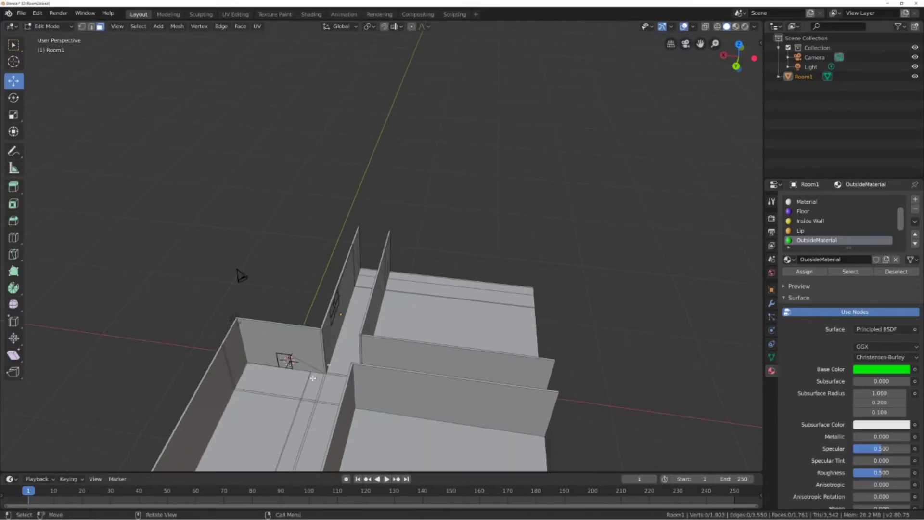
{"action": "scroll", "coordinate": [298, 414], "scroll_direction": "down", "scroll_amount": 2}
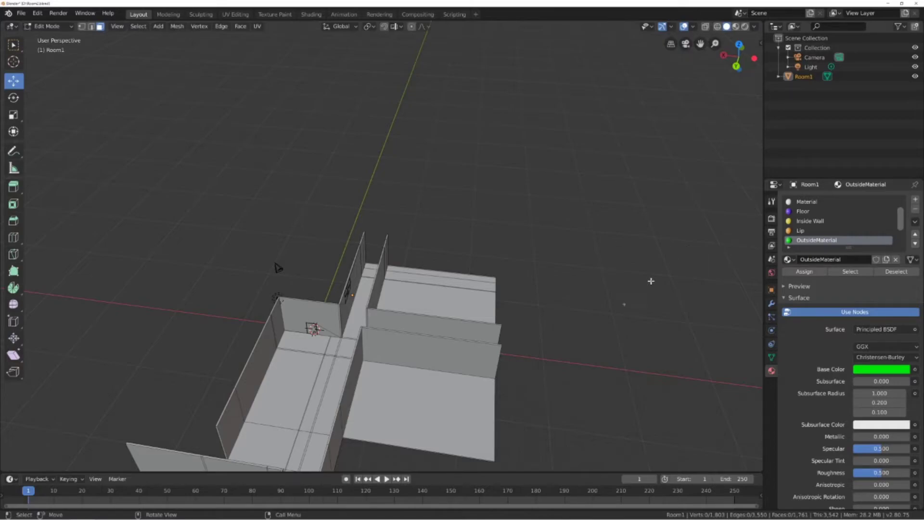
{"action": "middle_click_drag", "start_coordinate": [518, 348], "coordinate": [649, 354]}
{"action": "mouse_move", "coordinate": [543, 339]}
{"action": "middle_mouse_down"}
{"action": "mouse_move", "coordinate": [505, 340]}
{"action": "mouse_move", "coordinate": [549, 348]}
{"action": "middle_mouse_up"}
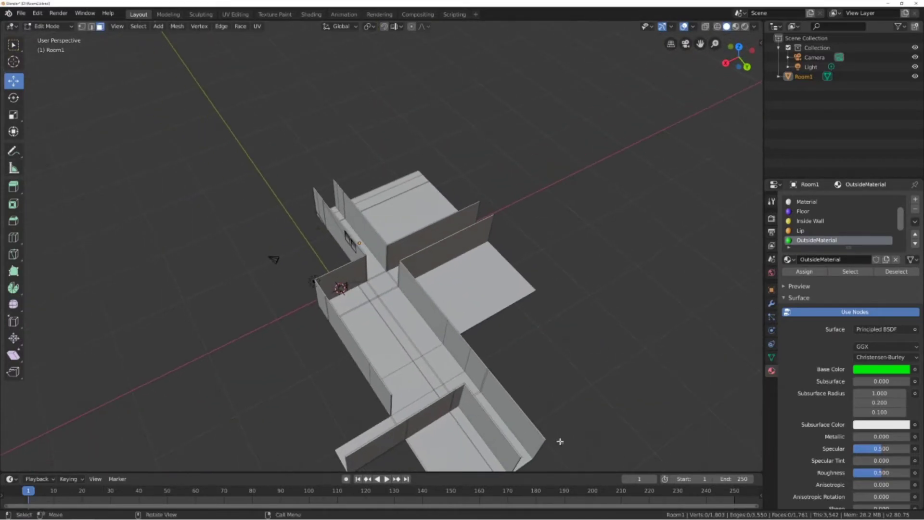
{"action": "middle_click_drag", "start_coordinate": [560, 441], "coordinate": [525, 392], "text": "shift"}
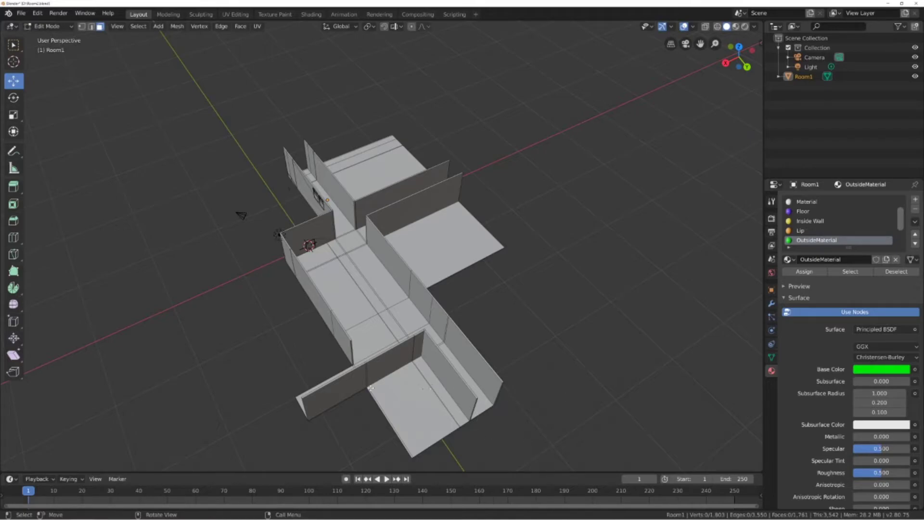
{"action": "middle_click_drag", "start_coordinate": [309, 386], "coordinate": [345, 386]}
{"action": "middle_click_drag", "start_coordinate": [461, 339], "coordinate": [459, 359]}
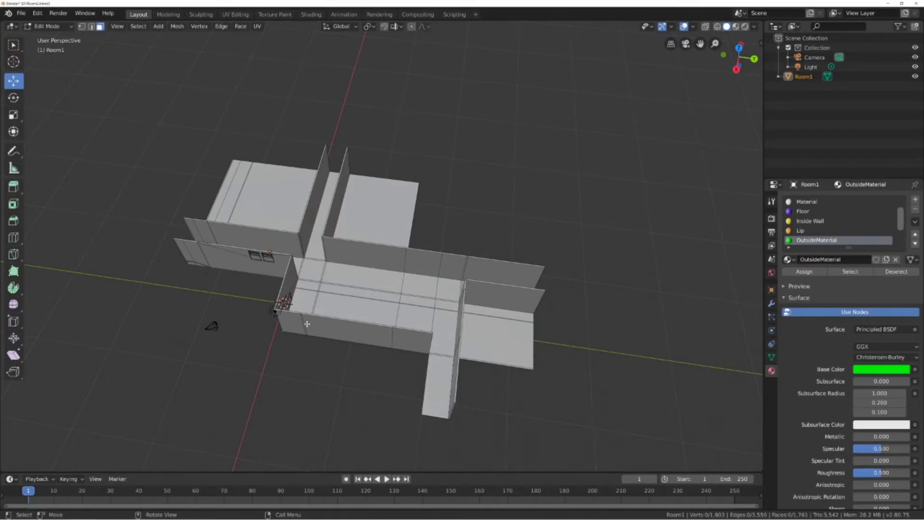
{"action": "middle_click_drag", "start_coordinate": [312, 325], "coordinate": [413, 316]}
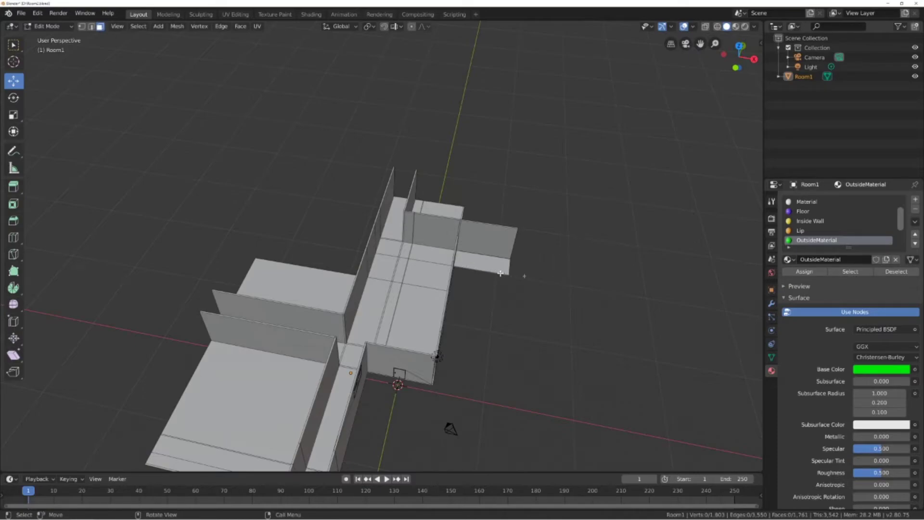
Examine the main room's interior up close, including its side wall, floor and the wall with the door.
{"action": "middle_click_drag", "start_coordinate": [501, 273], "coordinate": [549, 275]}
{"action": "scroll", "coordinate": [489, 262], "scroll_direction": "up", "scroll_amount": 3}
{"action": "middle_click_drag", "start_coordinate": [489, 263], "coordinate": [535, 264]}
{"action": "scroll", "coordinate": [505, 258], "scroll_direction": "up", "scroll_amount": 2}
{"action": "middle_click_drag", "start_coordinate": [534, 264], "coordinate": [434, 305]}
{"action": "scroll", "coordinate": [482, 313], "scroll_direction": "up", "scroll_amount": 3}
{"action": "mouse_move", "coordinate": [492, 315]}
{"action": "middle_mouse_down"}
{"action": "mouse_move", "coordinate": [487, 369]}
{"action": "mouse_move", "coordinate": [481, 330]}
{"action": "middle_mouse_up"}
{"action": "middle_click_drag", "start_coordinate": [528, 364], "coordinate": [467, 278], "text": "shift"}
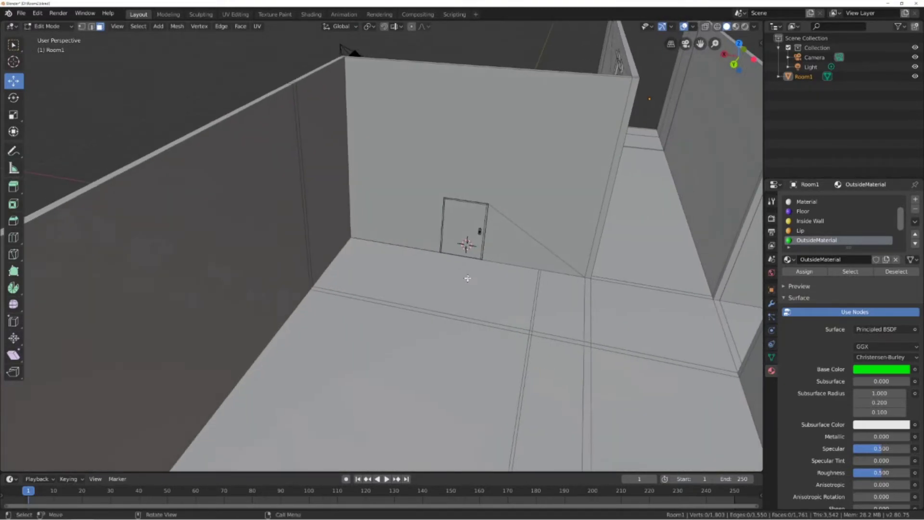
{"action": "middle_click_drag", "start_coordinate": [549, 265], "coordinate": [545, 297]}
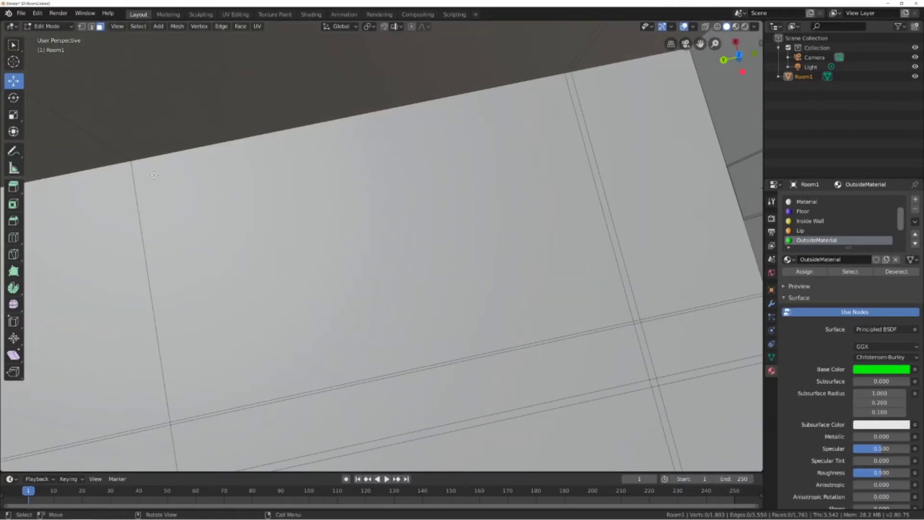
{"action": "mouse_move", "coordinate": [152, 178]}
{"action": "middle_mouse_down"}
{"action": "mouse_move", "coordinate": [140, 163]}
{"action": "mouse_move", "coordinate": [153, 172]}
{"action": "middle_mouse_up"}
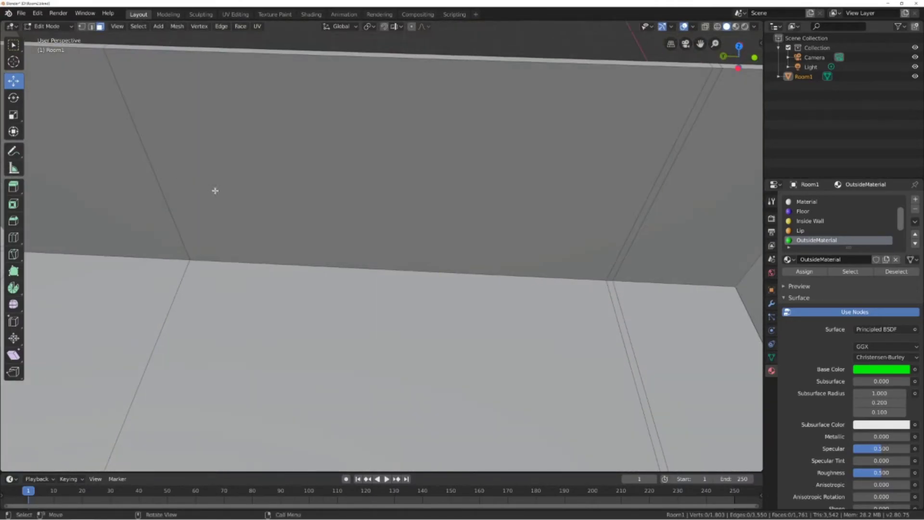
{"action": "scroll", "coordinate": [289, 198], "scroll_direction": "down", "scroll_amount": 5}
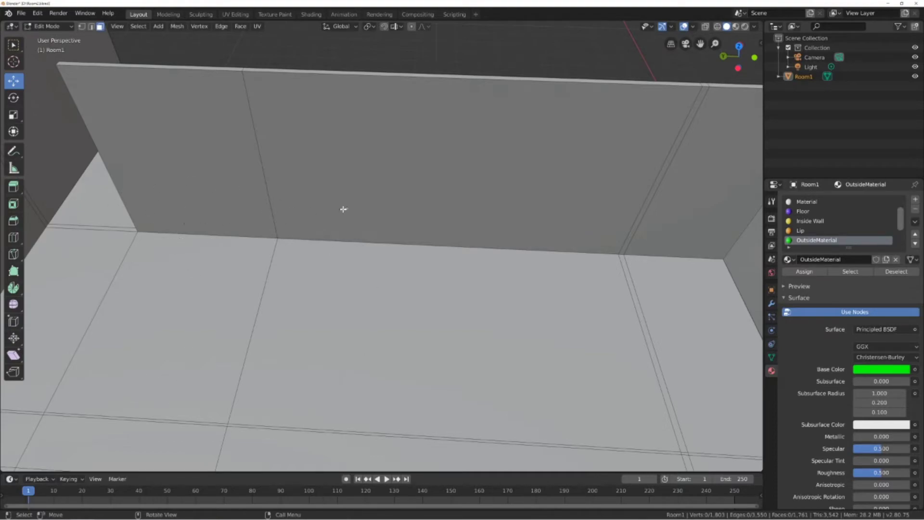
{"action": "scroll", "coordinate": [403, 219], "scroll_direction": "up", "scroll_amount": 1}
{"action": "middle_click_drag", "start_coordinate": [428, 204], "coordinate": [541, 167]}
{"action": "scroll", "coordinate": [440, 202], "scroll_direction": "up", "scroll_amount": 2}
{"action": "middle_click_drag", "start_coordinate": [422, 201], "coordinate": [522, 250]}
{"action": "middle_click_drag", "start_coordinate": [363, 252], "coordinate": [429, 233], "text": "shift"}
{"action": "middle_click_drag", "start_coordinate": [308, 265], "coordinate": [438, 229], "text": "shift"}
{"action": "middle_click_drag", "start_coordinate": [250, 282], "coordinate": [415, 263], "text": "shift"}
{"action": "middle_click_drag", "start_coordinate": [368, 303], "coordinate": [551, 261]}
{"action": "middle_click_drag", "start_coordinate": [598, 301], "coordinate": [625, 308]}
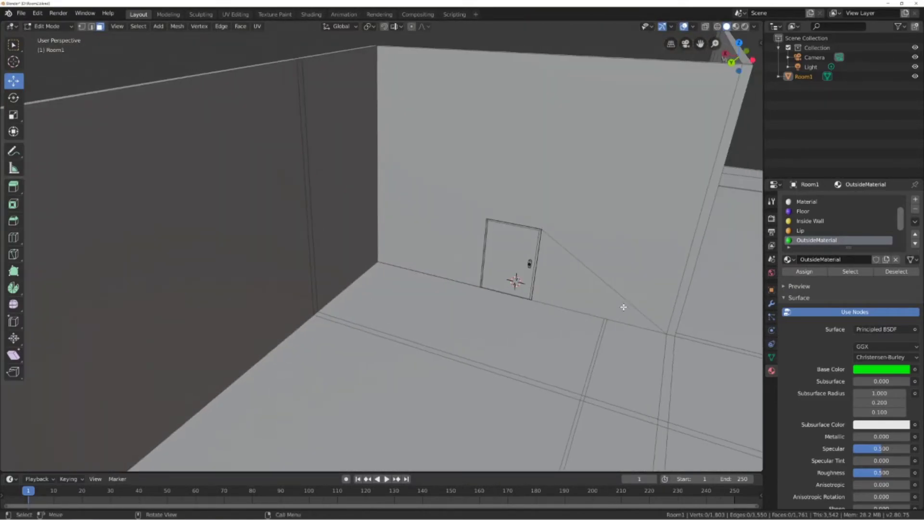
Select all faces using the DoorHandle material, try to pull a copy away from the door, and undo that move.
{"action": "left_click", "coordinate": [529, 263]}
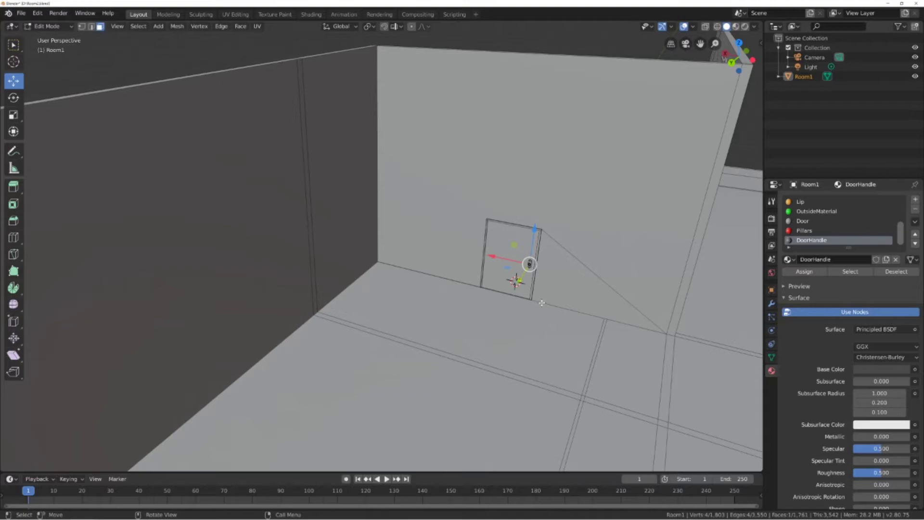
{"action": "left_click", "coordinate": [850, 272]}
{"action": "key", "text": "ctrl+c"}
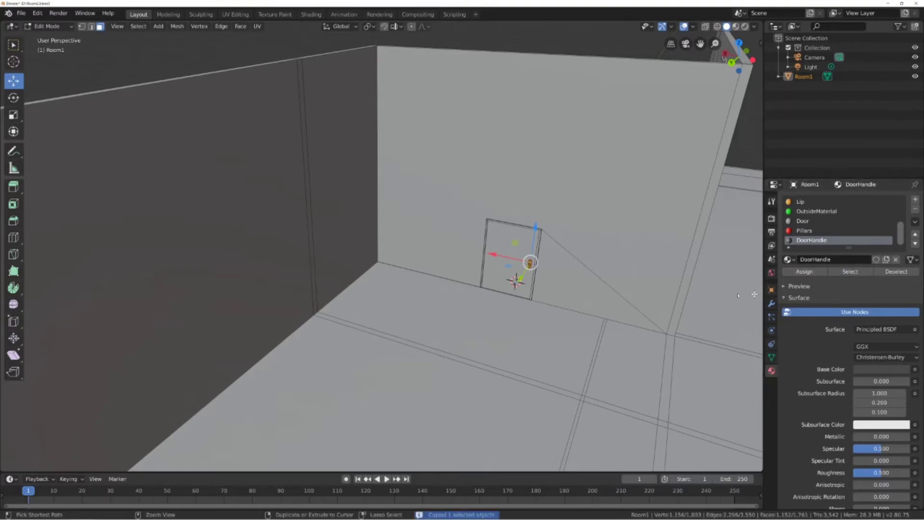
{"action": "left_click_drag", "start_coordinate": [521, 278], "coordinate": [481, 331]}
{"action": "key", "text": "ctrl+z"}
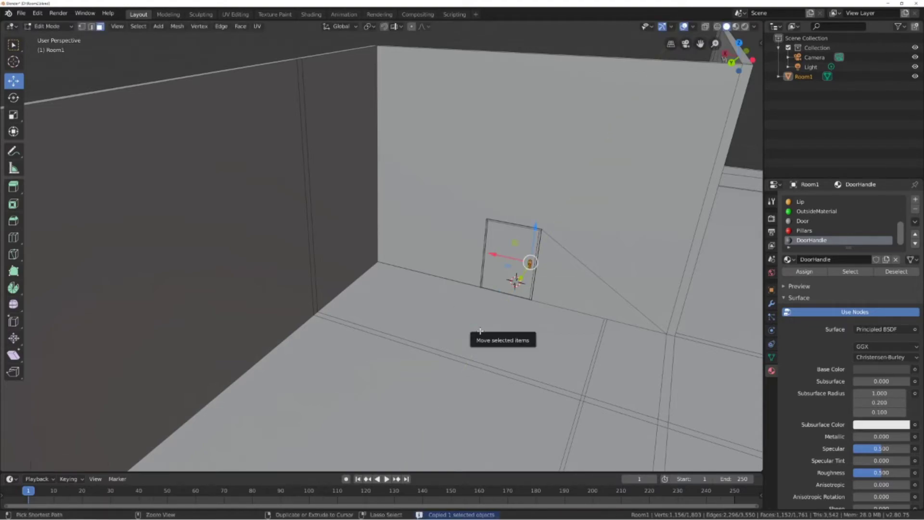
Duplicate the selected door handle geometry in place.
{"action": "key", "text": "ctrl"}
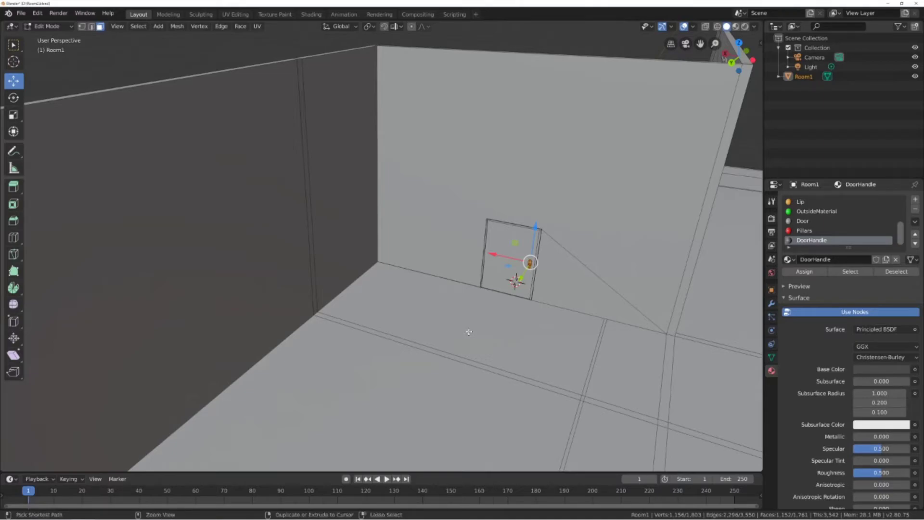
{"action": "key", "text": "ctrl+c"}
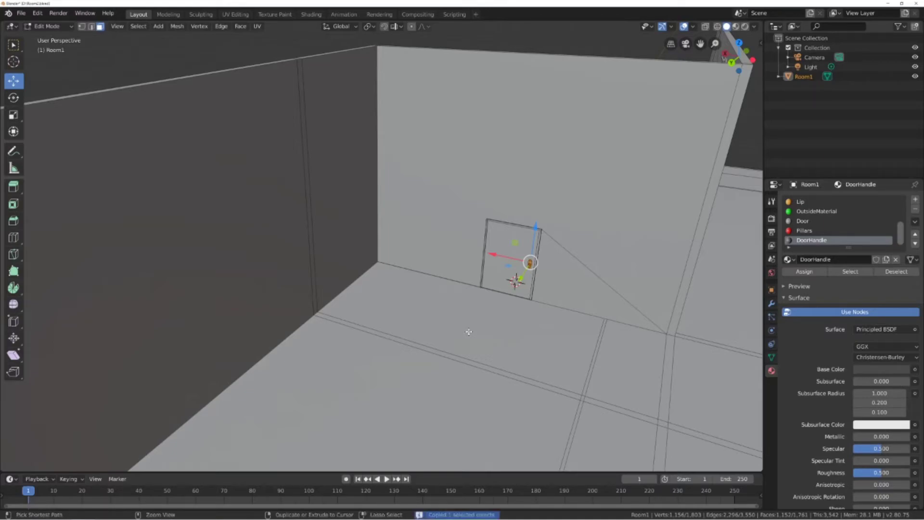
{"action": "key", "text": "shift+d"}
{"action": "right_click", "coordinate": [468, 330]}
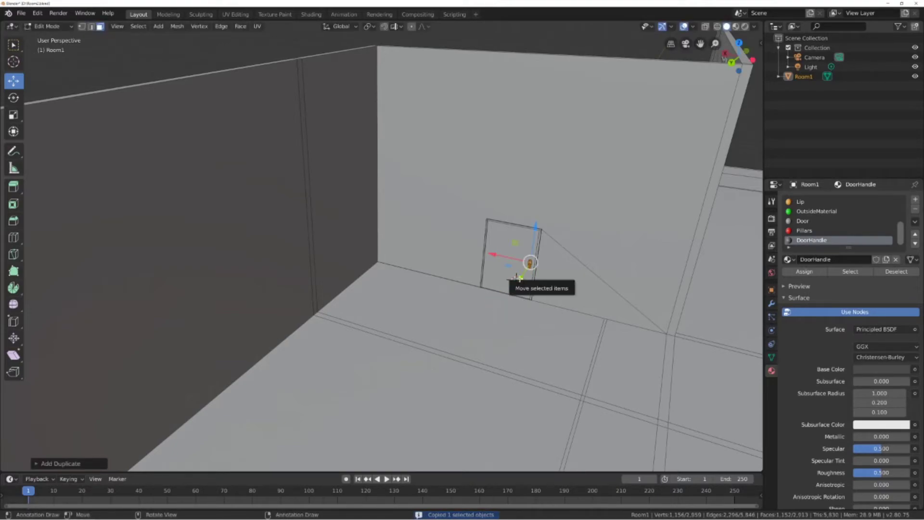
Move the duplicated door handle off the door onto the floor area in front and separate it into its own object.
{"action": "left_click_drag", "start_coordinate": [522, 285], "coordinate": [471, 358]}
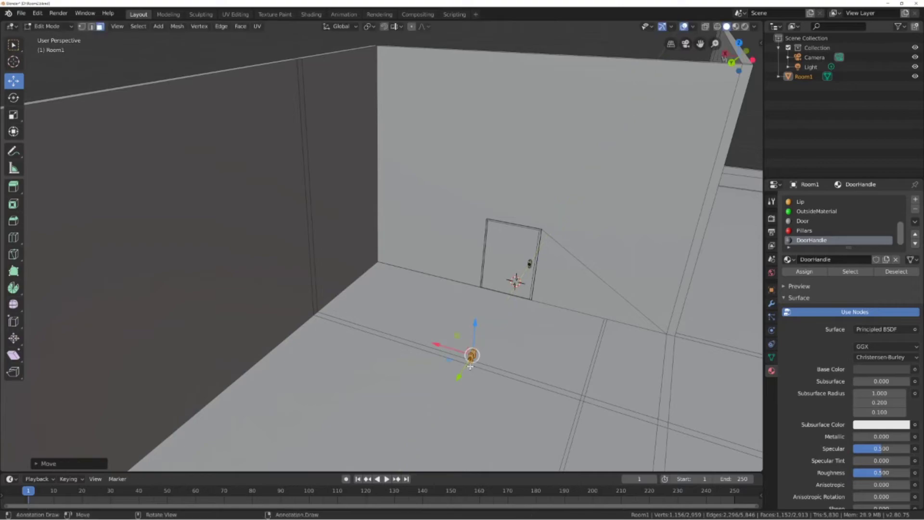
{"action": "right_click", "coordinate": [472, 360]}
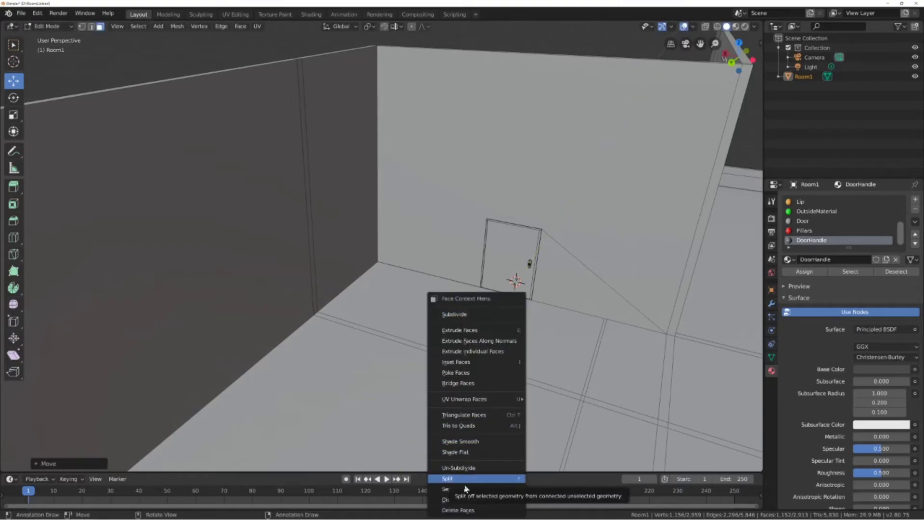
{"action": "mouse_move", "coordinate": [466, 490]}
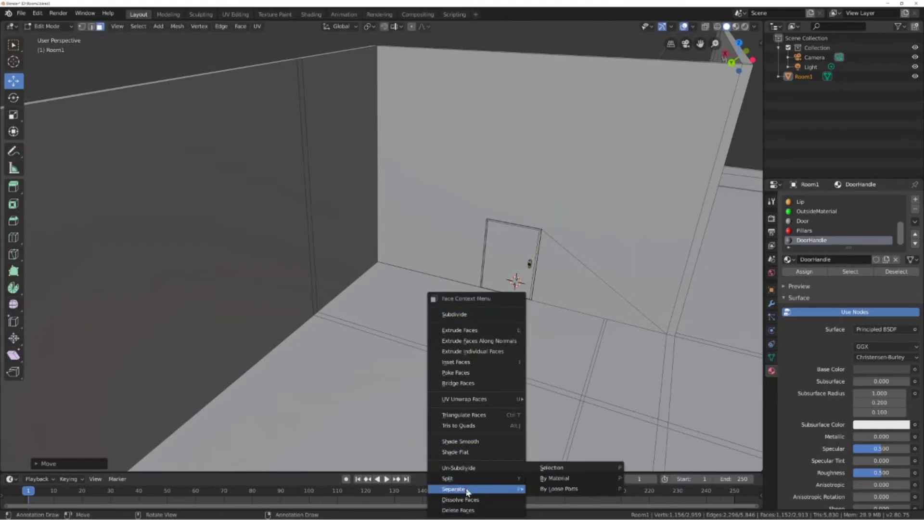
{"action": "left_click", "coordinate": [553, 468]}
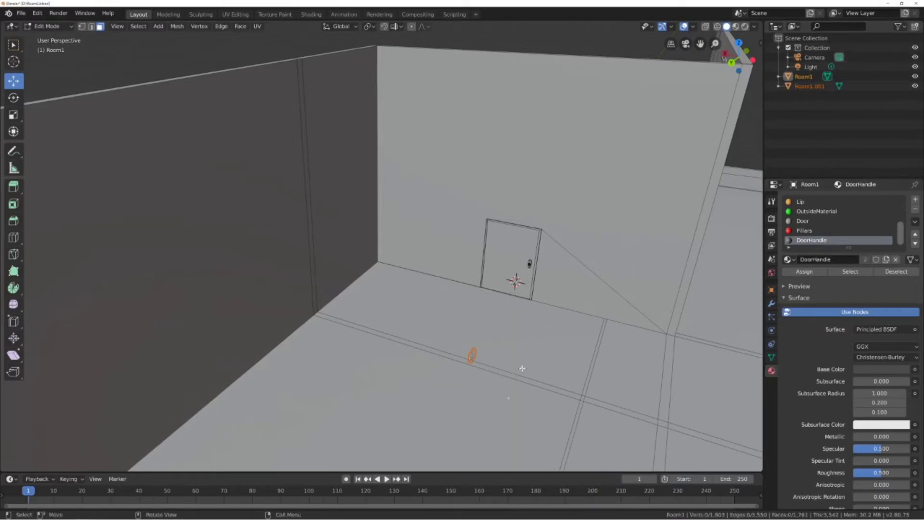
{"action": "left_click", "coordinate": [470, 389]}
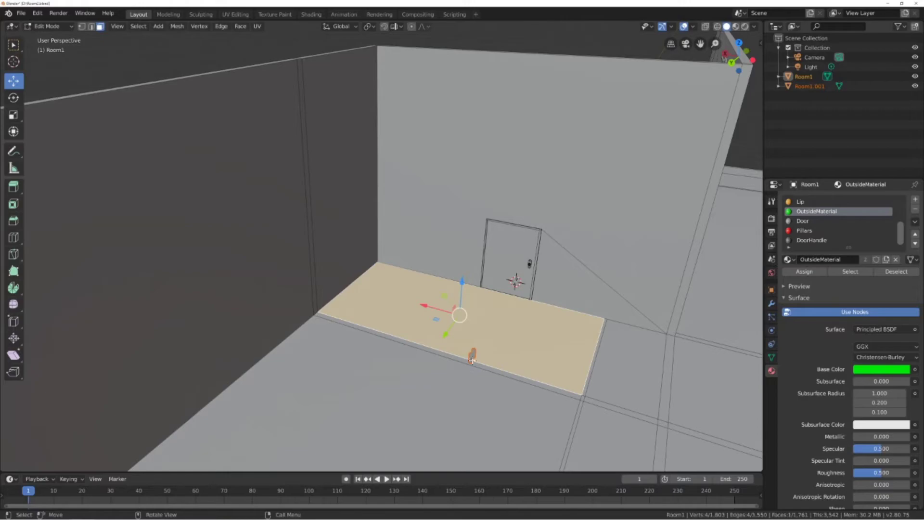
Add two vertical loop cuts to the blank side wall to mark both sides of a new double doorway.
{"action": "scroll", "coordinate": [471, 366], "scroll_direction": "down", "scroll_amount": 2}
{"action": "middle_click_drag", "start_coordinate": [474, 366], "coordinate": [437, 363]}
{"action": "middle_click_drag", "start_coordinate": [498, 321], "coordinate": [568, 291], "text": "shift"}
{"action": "middle_click_drag", "start_coordinate": [534, 344], "coordinate": [559, 278], "text": "shift"}
{"action": "scroll", "coordinate": [530, 278], "scroll_direction": "up", "scroll_amount": 2}
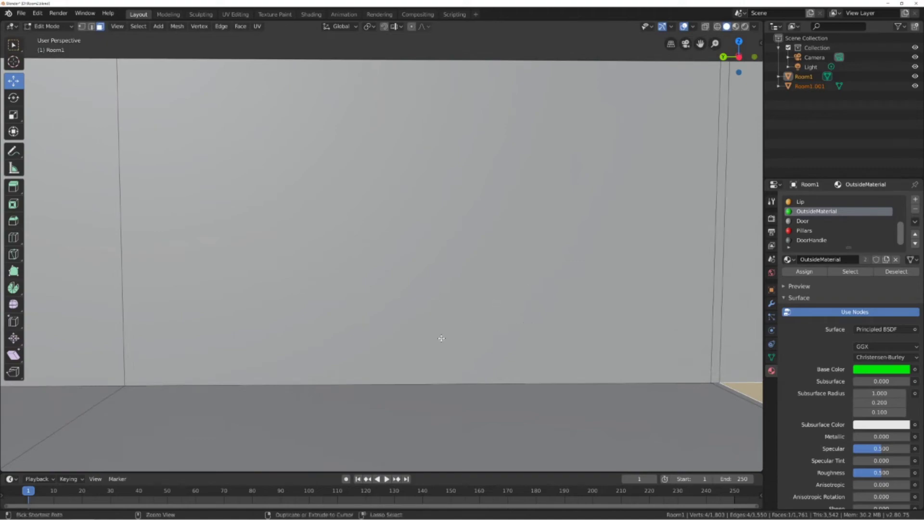
{"action": "key", "text": "ctrl+r"}
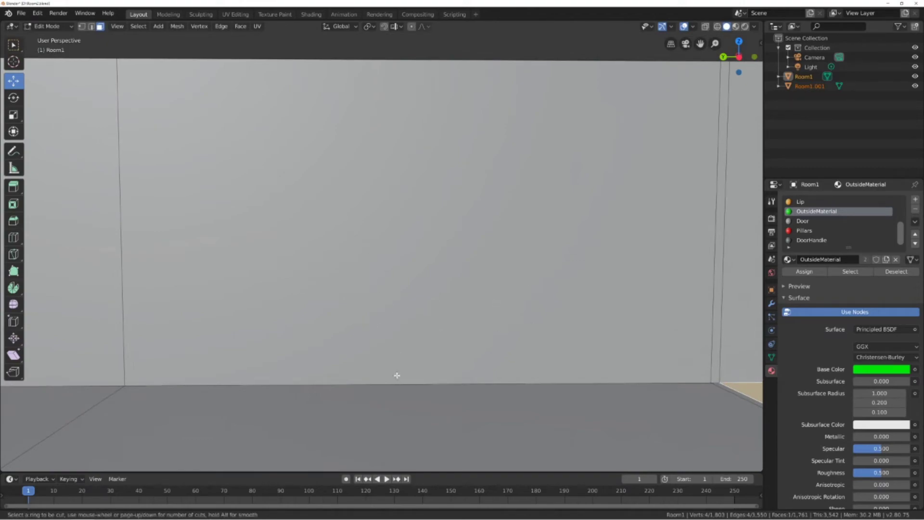
{"action": "left_click", "coordinate": [423, 386]}
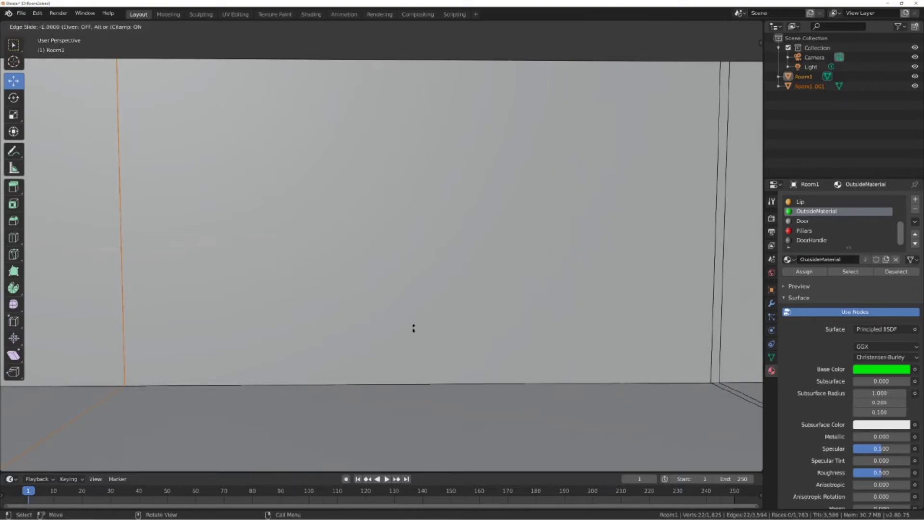
{"action": "left_click", "coordinate": [416, 383]}
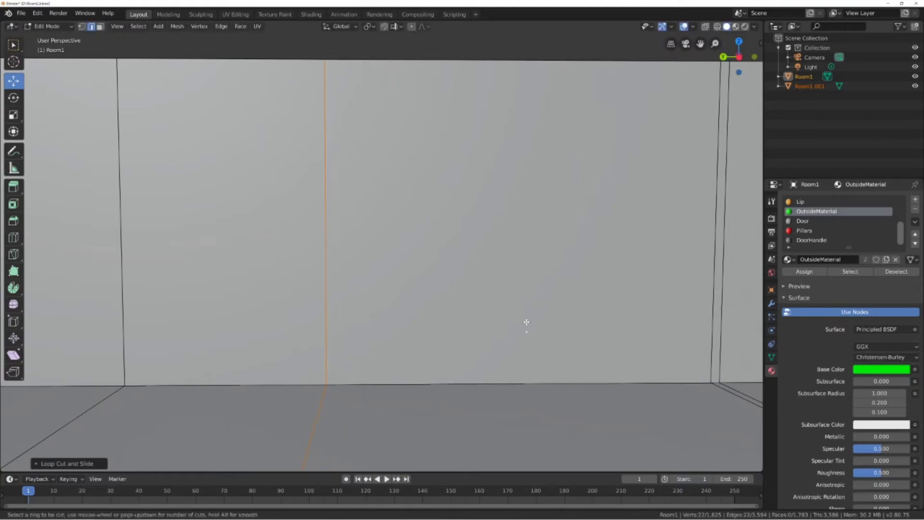
{"action": "left_click", "coordinate": [497, 381]}
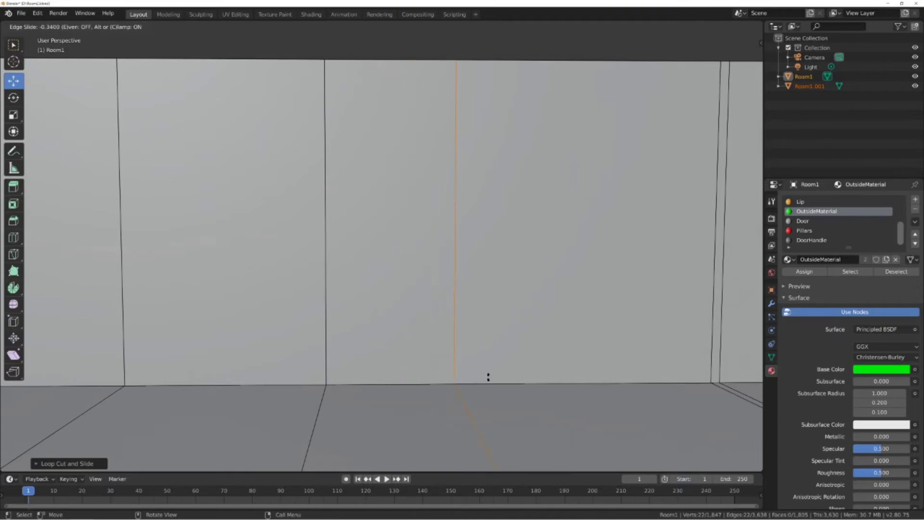
{"action": "left_click", "coordinate": [488, 377]}
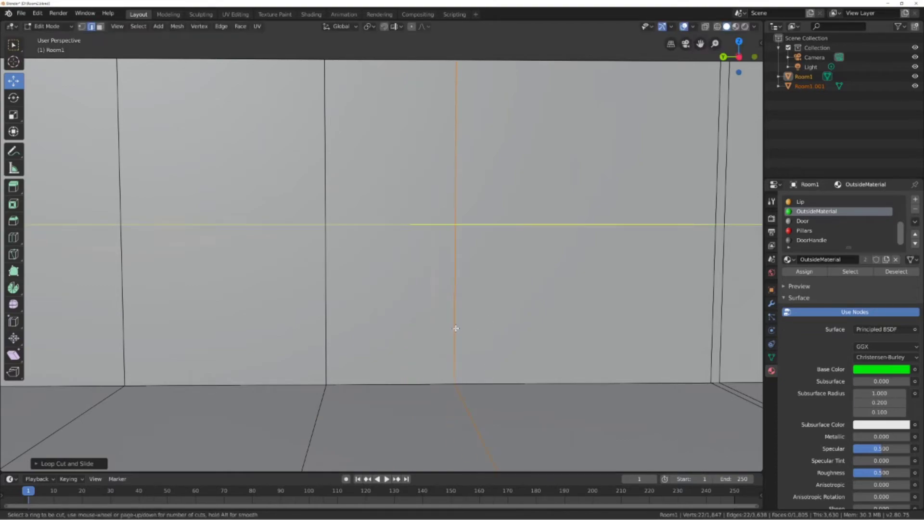
Add a horizontal loop cut across the side wall and lower it to the height of the doorway's top.
{"action": "left_click", "coordinate": [456, 329]}
{"action": "left_click_drag", "start_coordinate": [454, 345], "coordinate": [452, 334]}
{"action": "middle_click_drag", "start_coordinate": [475, 339], "coordinate": [489, 336]}
{"action": "left_click_drag", "start_coordinate": [271, 283], "coordinate": [274, 249]}
{"action": "middle_click_drag", "start_coordinate": [341, 274], "coordinate": [323, 283]}
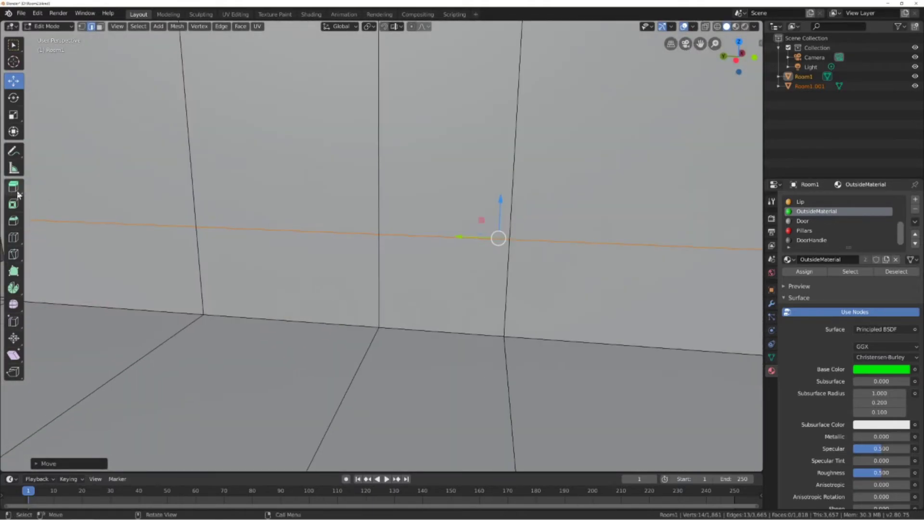
{"action": "middle_click_drag", "start_coordinate": [355, 212], "coordinate": [448, 222]}
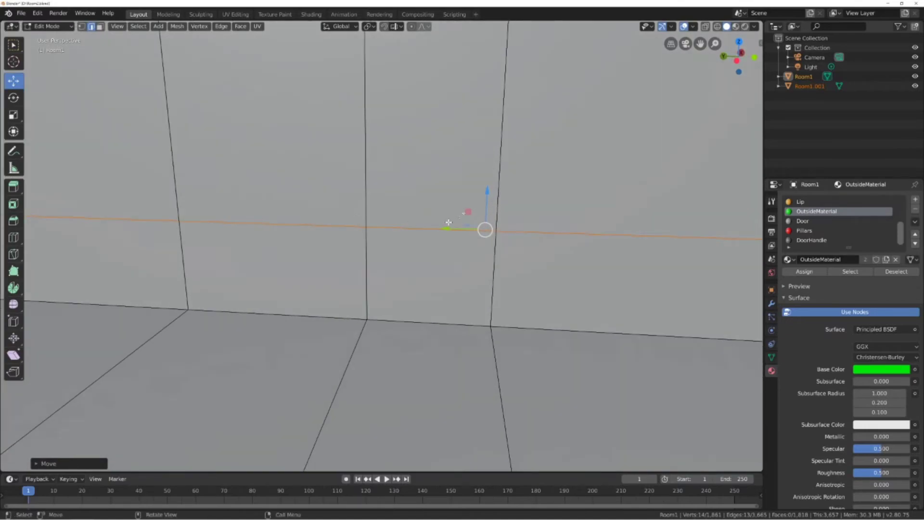
Move the upper and lower edges of one doorway side outward along the Y axis to widen the opening.
{"action": "left_click", "coordinate": [497, 176]}
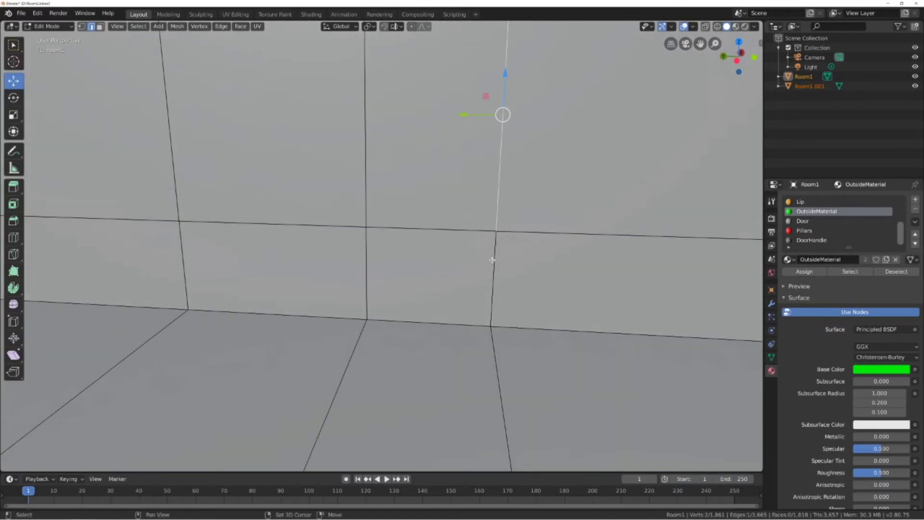
{"action": "key", "text": "g"}
{"action": "key", "text": "y"}
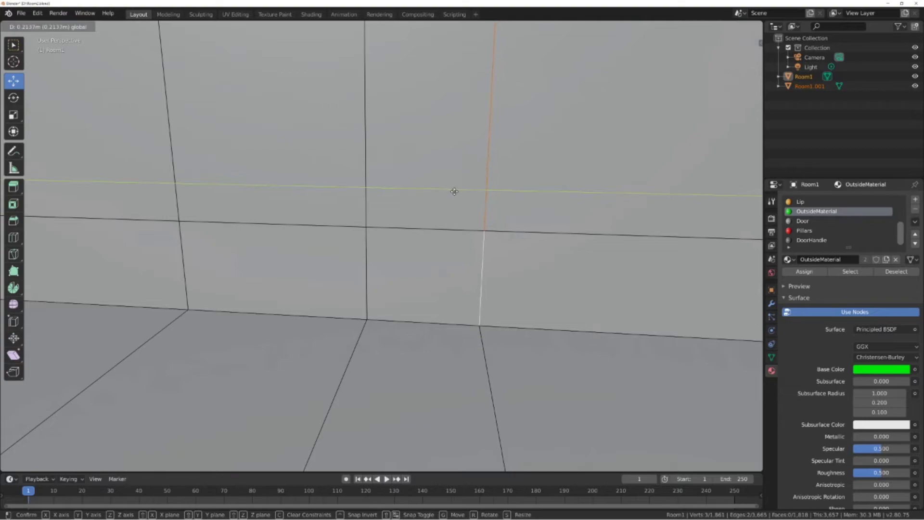
{"action": "left_click", "coordinate": [494, 208]}
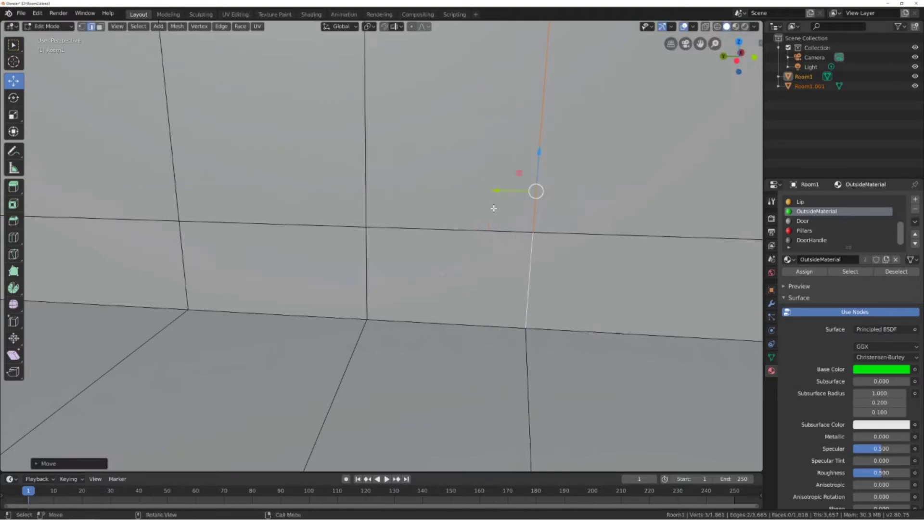
Add loop cuts just outside both doorway sides and just above its top to form thin frame strips.
{"action": "key", "text": "ctrl+r"}
{"action": "left_click", "coordinate": [337, 317]}
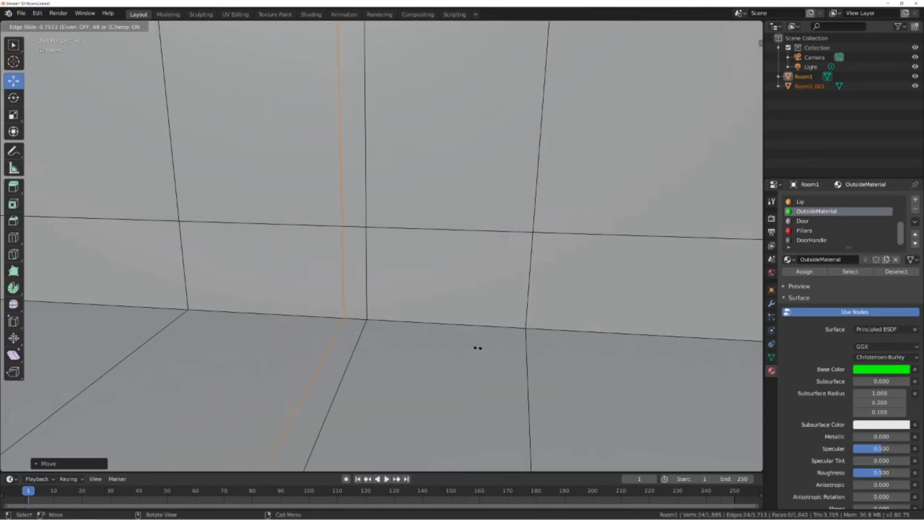
{"action": "left_click", "coordinate": [520, 342]}
{"action": "key", "text": "ctrl+r"}
{"action": "left_click", "coordinate": [520, 192]}
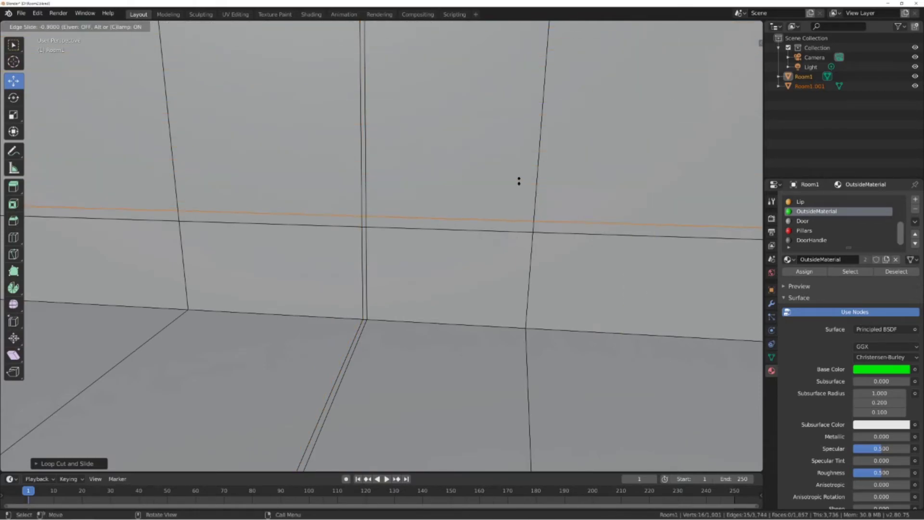
{"action": "left_click", "coordinate": [519, 180]}
{"action": "key", "text": "ctrl+r"}
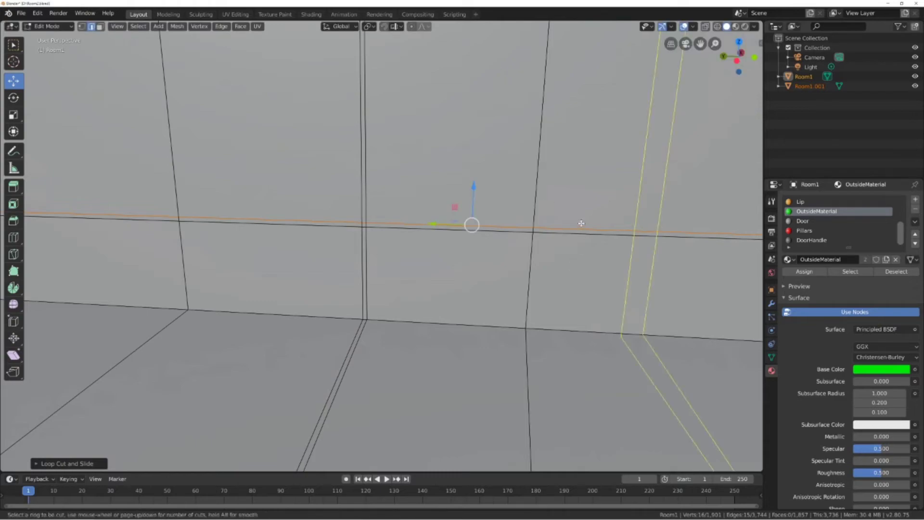
{"action": "left_click", "coordinate": [593, 214]}
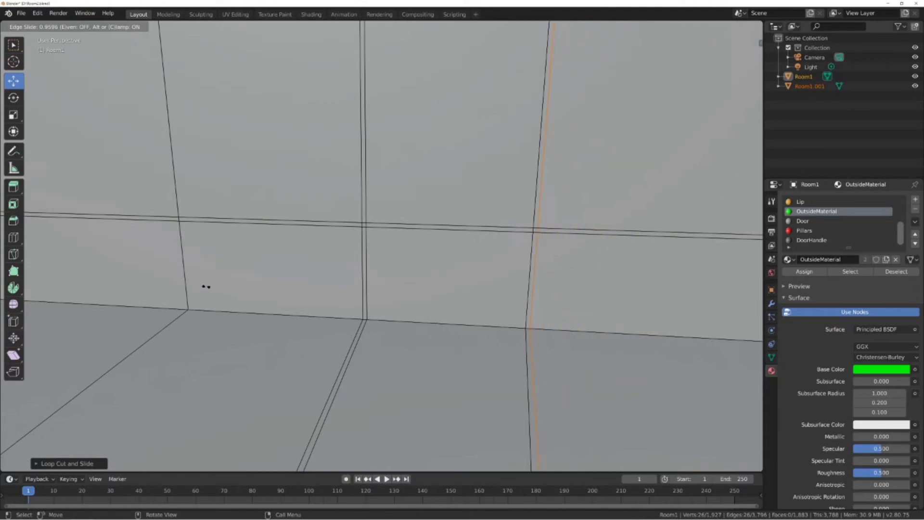
{"action": "left_click", "coordinate": [206, 287]}
Add a vertical loop cut through the middle of the doorway to divide it into two door leaves.
{"action": "key", "text": "ctrl+r"}
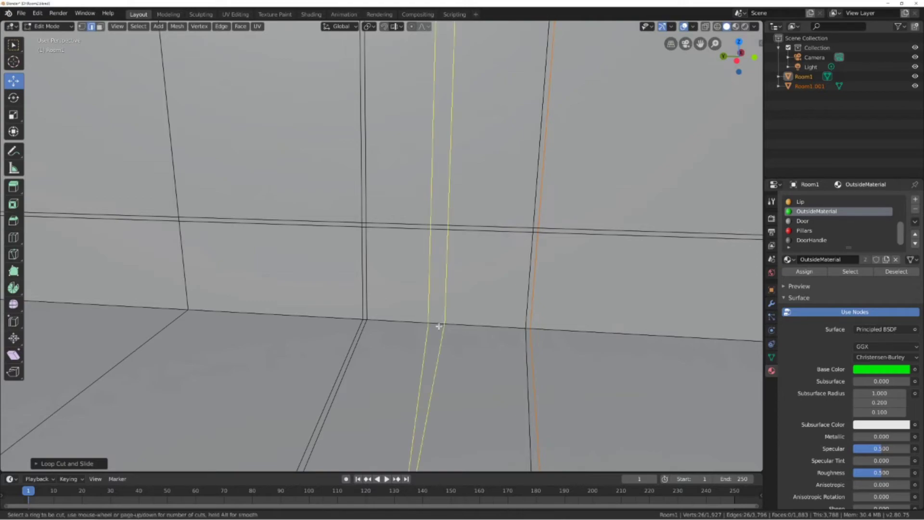
{"action": "left_click", "coordinate": [439, 324]}
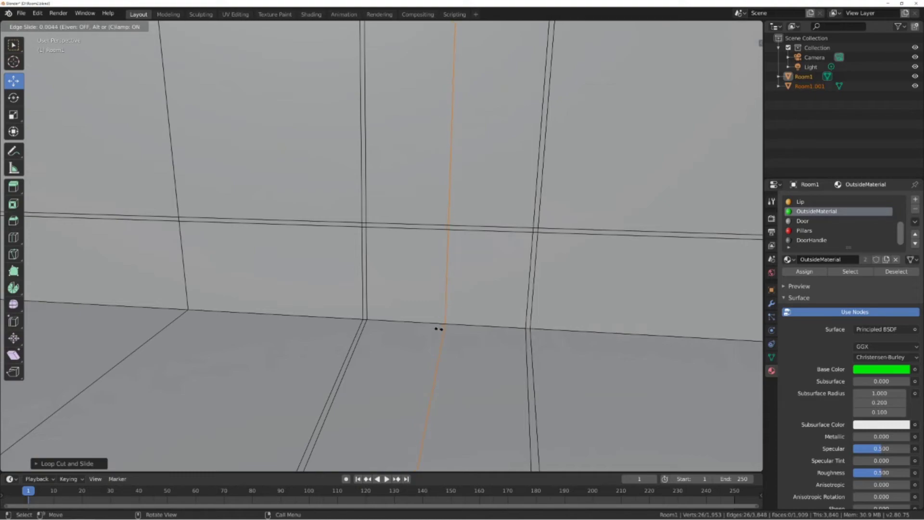
{"action": "left_click", "coordinate": [439, 329]}
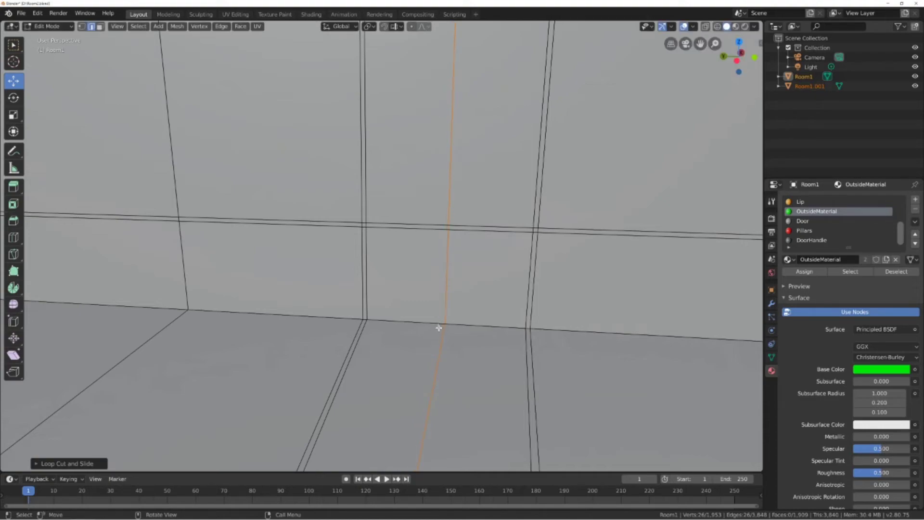
Select the thin frame faces around the new double doorway on the room side and extrude them outward about 0.03 m.
{"action": "scroll", "coordinate": [471, 270], "scroll_direction": "up", "scroll_amount": 2}
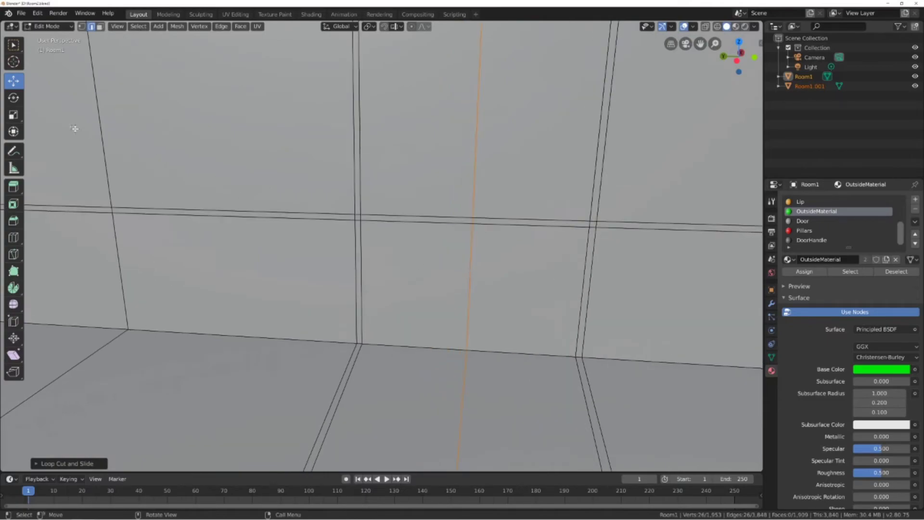
{"action": "key", "text": "3"}
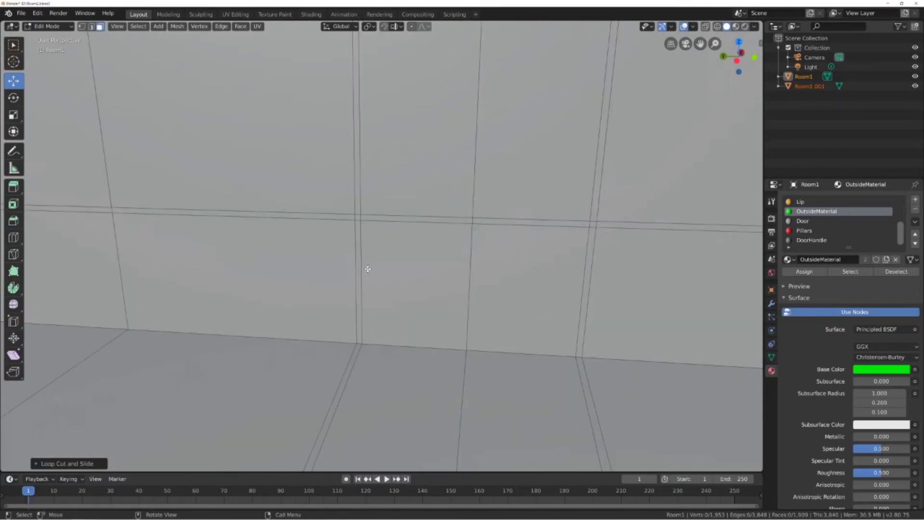
{"action": "left_click", "coordinate": [361, 266]}
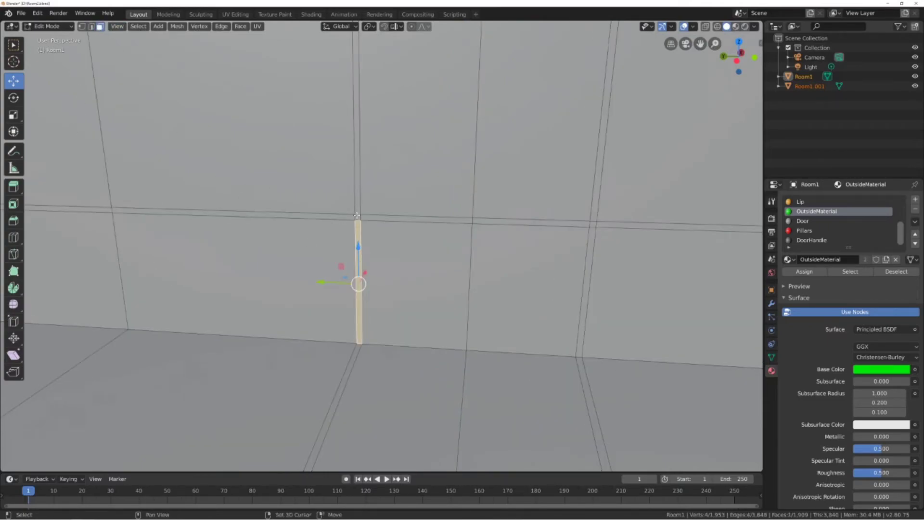
{"action": "left_click", "coordinate": [592, 223], "text": "ctrl"}
{"action": "left_click", "coordinate": [592, 234], "text": "ctrl"}
{"action": "middle_click_drag", "start_coordinate": [551, 241], "coordinate": [599, 238]}
{"action": "middle_click_drag", "start_coordinate": [358, 275], "coordinate": [340, 315], "text": "shift"}
{"action": "middle_click_drag", "start_coordinate": [310, 285], "coordinate": [433, 261], "text": "shift"}
{"action": "scroll", "coordinate": [380, 289], "scroll_direction": "up", "scroll_amount": 1}
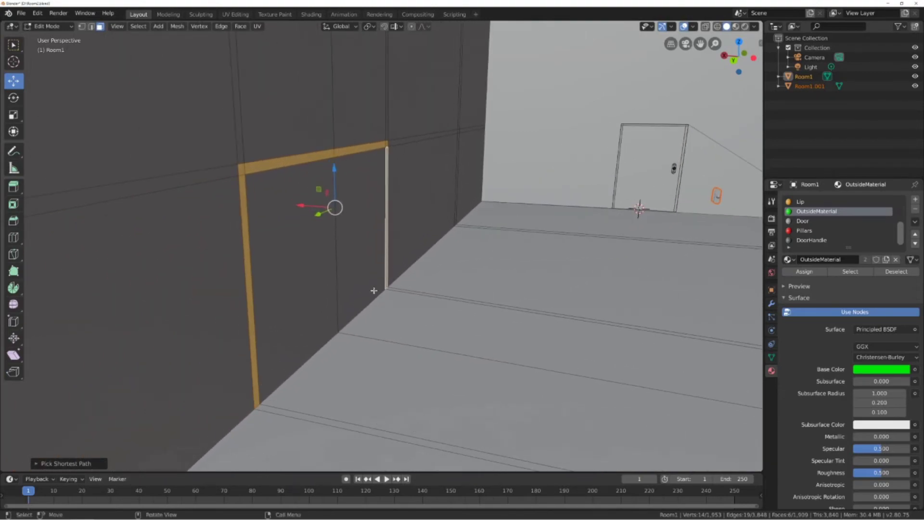
{"action": "key", "text": "e"}
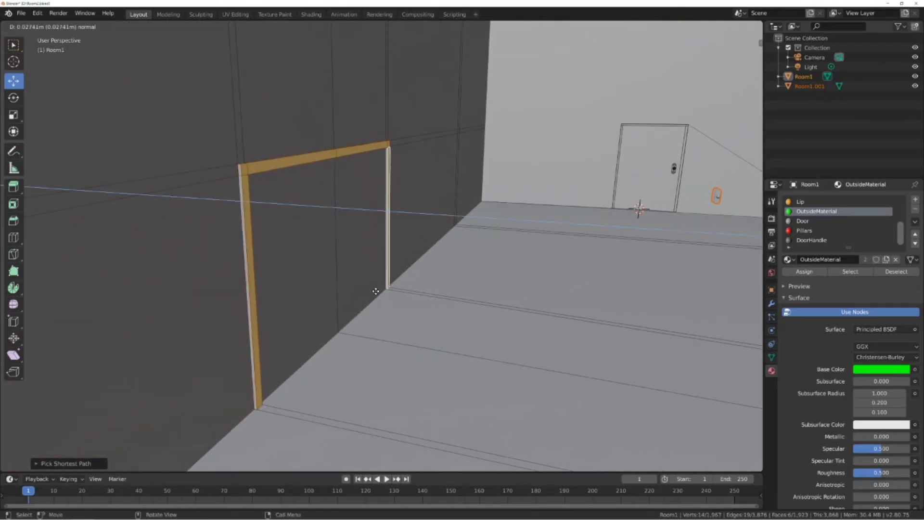
{"action": "left_click", "coordinate": [375, 292]}
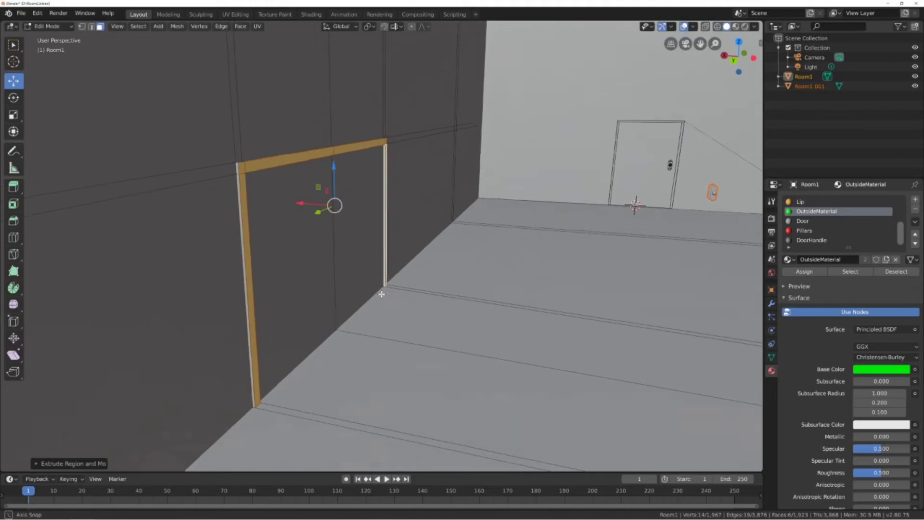
Select the matching frame faces around the doorway on the wall's outer side and extrude them about 0.02 m.
{"action": "middle_click_drag", "start_coordinate": [377, 293], "coordinate": [413, 292]}
{"action": "middle_click_drag", "start_coordinate": [344, 293], "coordinate": [462, 266], "text": "shift"}
{"action": "middle_click_drag", "start_coordinate": [154, 282], "coordinate": [334, 263], "text": "shift"}
{"action": "middle_click_drag", "start_coordinate": [216, 264], "coordinate": [354, 263], "text": "shift"}
{"action": "middle_click_drag", "start_coordinate": [331, 262], "coordinate": [348, 262]}
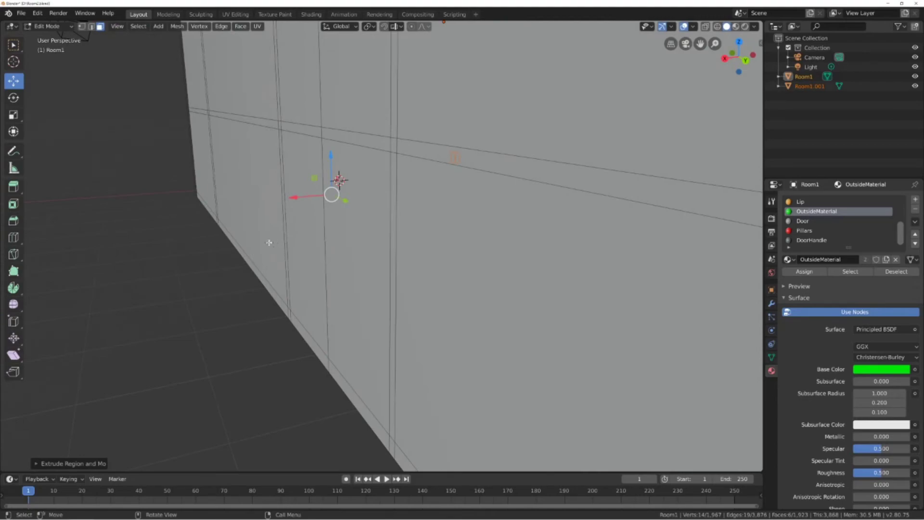
{"action": "left_click", "coordinate": [287, 290]}
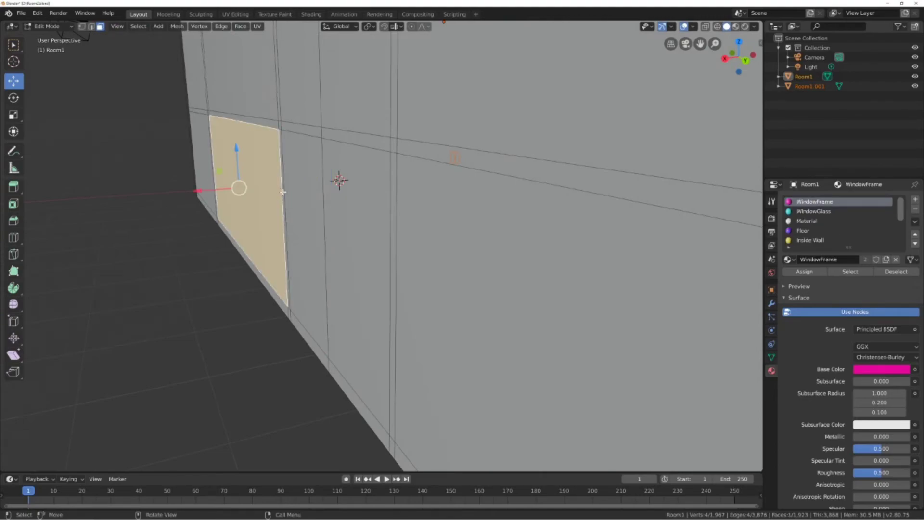
{"action": "left_click", "coordinate": [283, 192]}
{"action": "left_click", "coordinate": [278, 127], "text": "shift"}
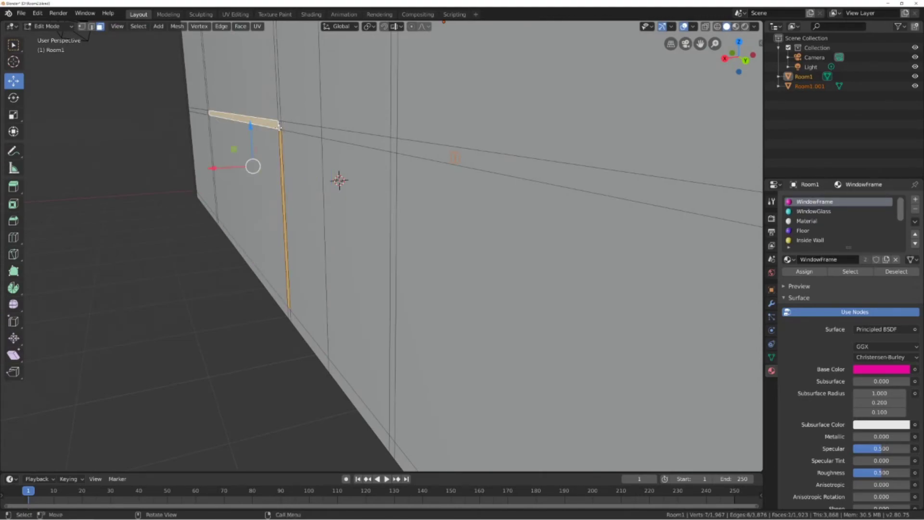
{"action": "left_click", "coordinate": [280, 127]}
{"action": "left_click", "coordinate": [281, 140], "text": "shift"}
{"action": "left_click", "coordinate": [303, 129], "text": "shift"}
{"action": "left_click", "coordinate": [391, 143], "text": "shift"}
{"action": "left_click", "coordinate": [390, 163], "text": "shift"}
{"action": "key", "text": "e"}
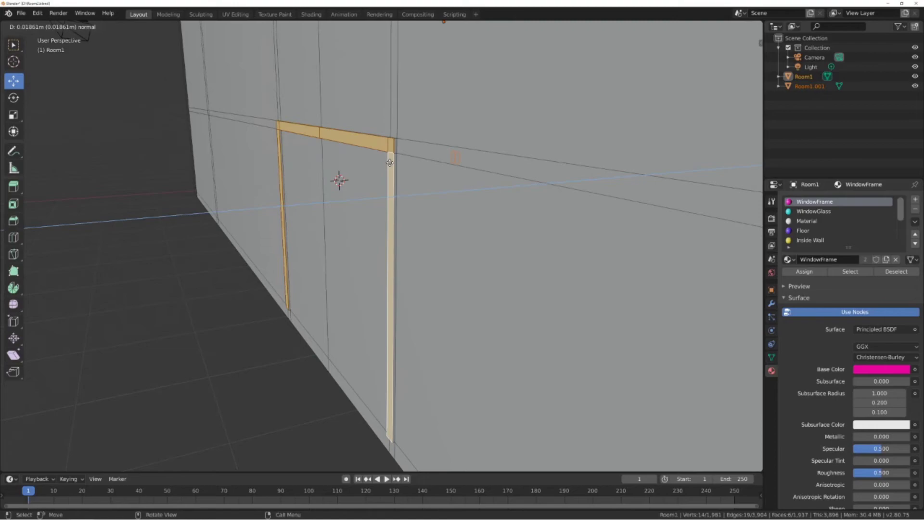
{"action": "left_click", "coordinate": [390, 163]}
Switch to Object Mode, select the duplicated door handle and apply Geometry to Origin to it.
{"action": "middle_click_drag", "start_coordinate": [476, 182], "coordinate": [378, 196]}
{"action": "middle_click_drag", "start_coordinate": [645, 304], "coordinate": [452, 293], "text": "shift"}
{"action": "scroll", "coordinate": [514, 282], "scroll_direction": "down", "scroll_amount": 3}
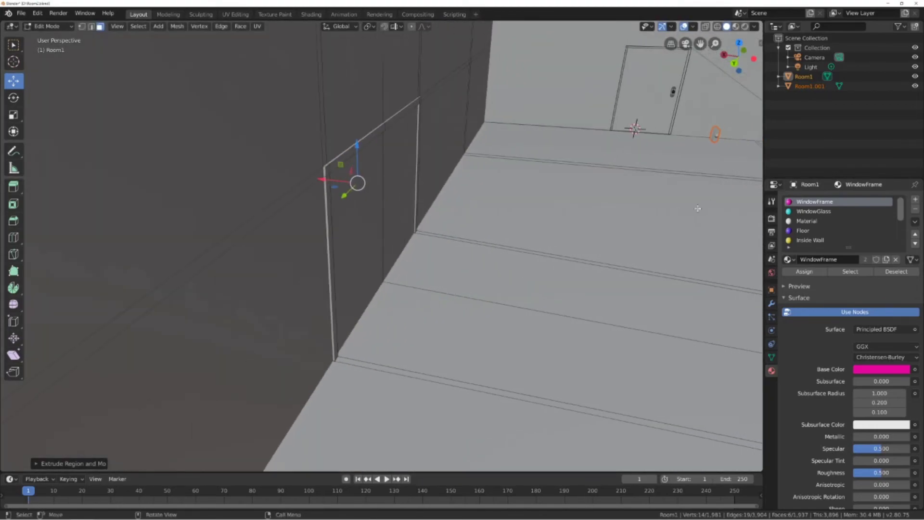
{"action": "left_click", "coordinate": [48, 26]}
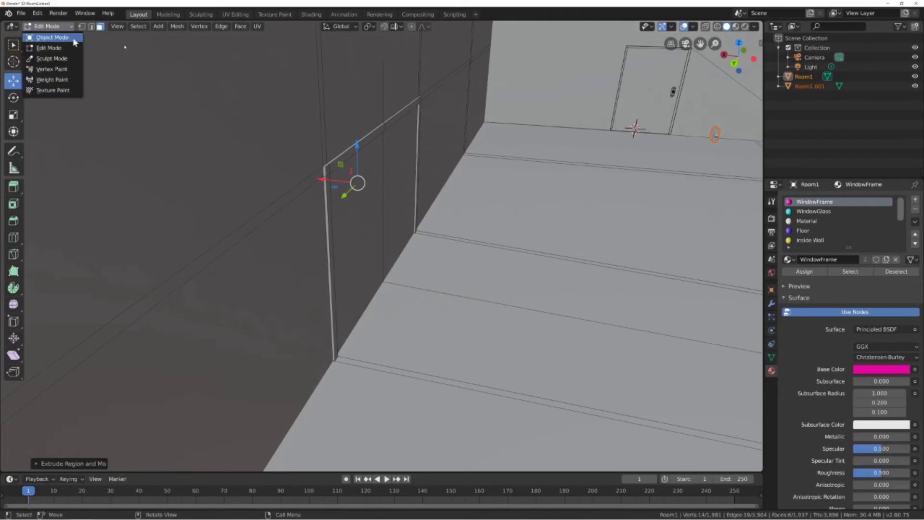
{"action": "left_click", "coordinate": [71, 39]}
{"action": "left_click", "coordinate": [715, 136]}
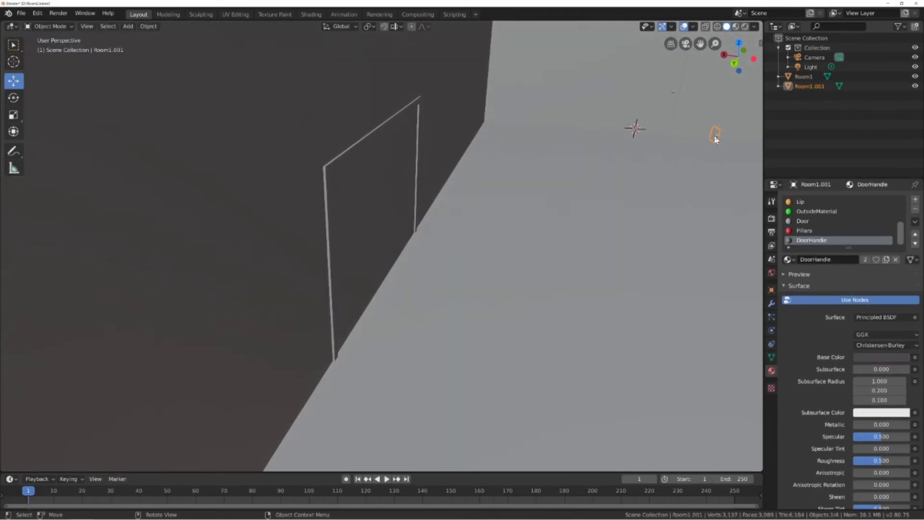
{"action": "middle_click_drag", "start_coordinate": [629, 164], "coordinate": [387, 165], "text": "shift"}
{"action": "scroll", "coordinate": [521, 168], "scroll_direction": "down", "scroll_amount": 5}
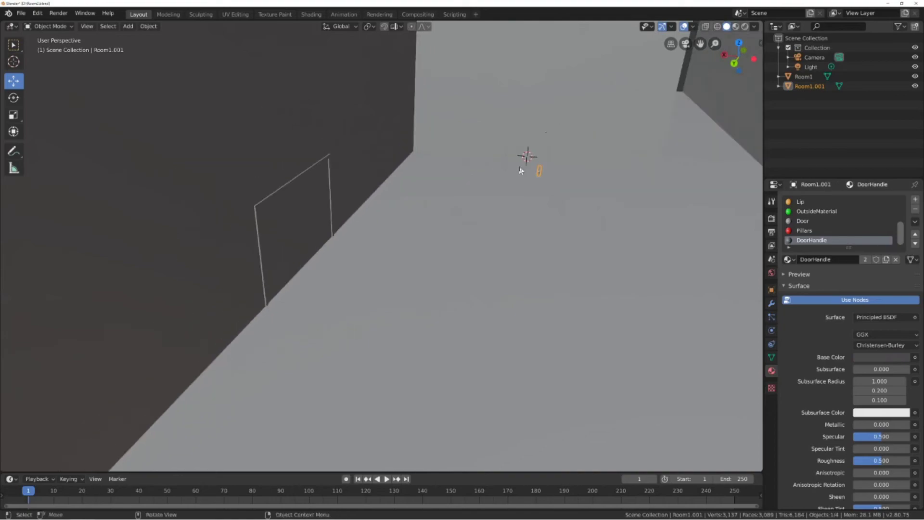
{"action": "scroll", "coordinate": [528, 177], "scroll_direction": "up", "scroll_amount": 2}
{"action": "scroll", "coordinate": [522, 184], "scroll_direction": "up", "scroll_amount": 3}
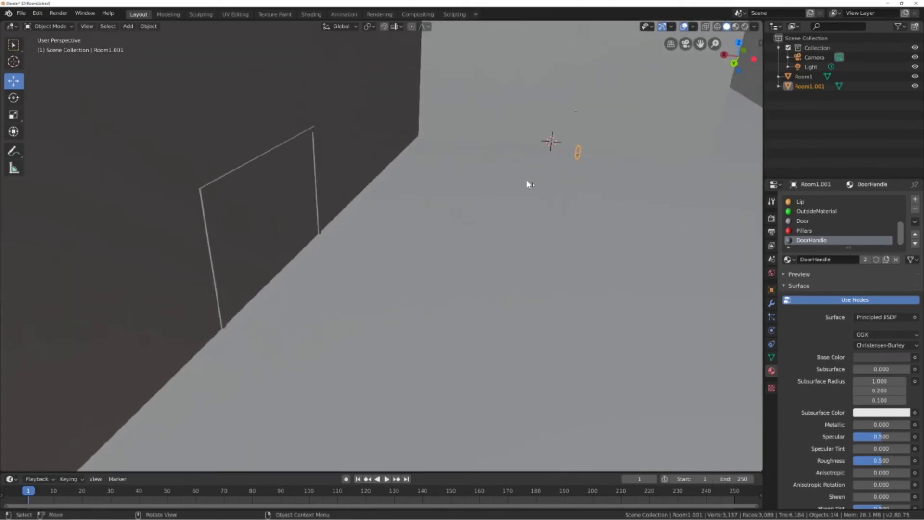
{"action": "right_click", "coordinate": [618, 139]}
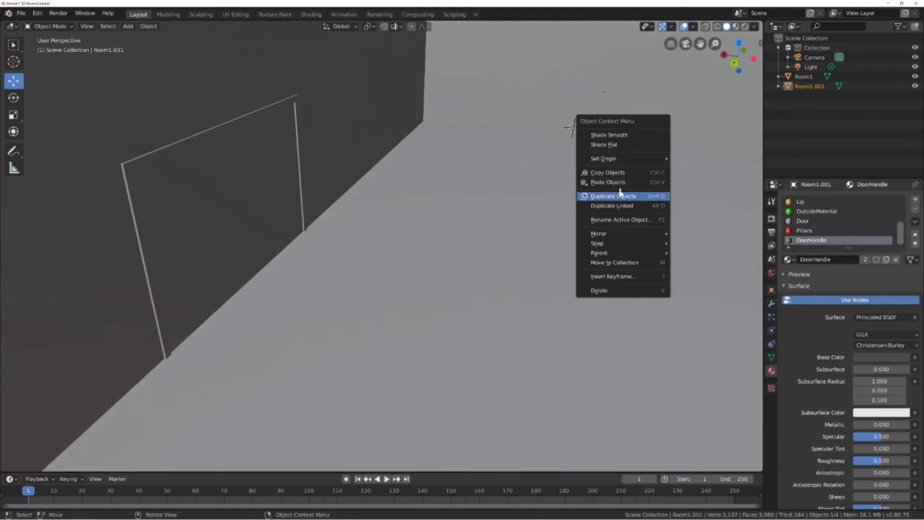
{"action": "mouse_move", "coordinate": [634, 159]}
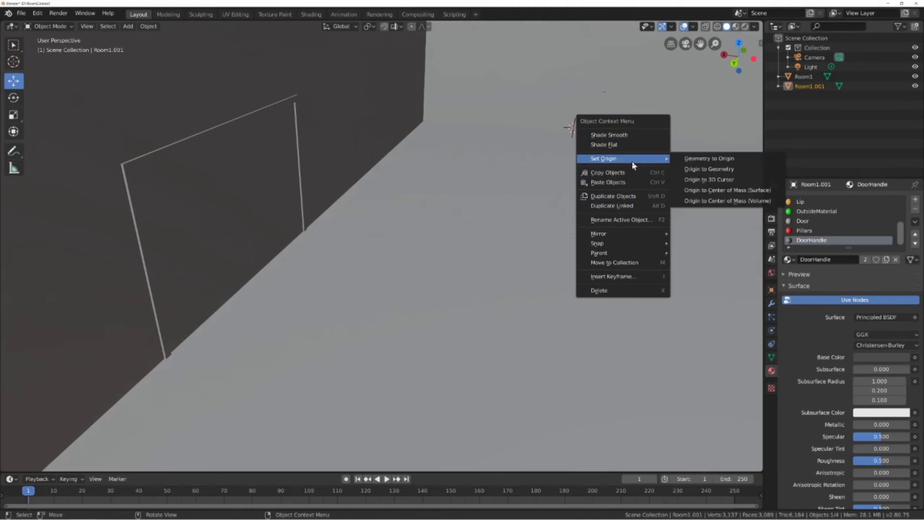
{"action": "left_click", "coordinate": [714, 161]}
{"action": "scroll", "coordinate": [663, 165], "scroll_direction": "down", "scroll_amount": 6}
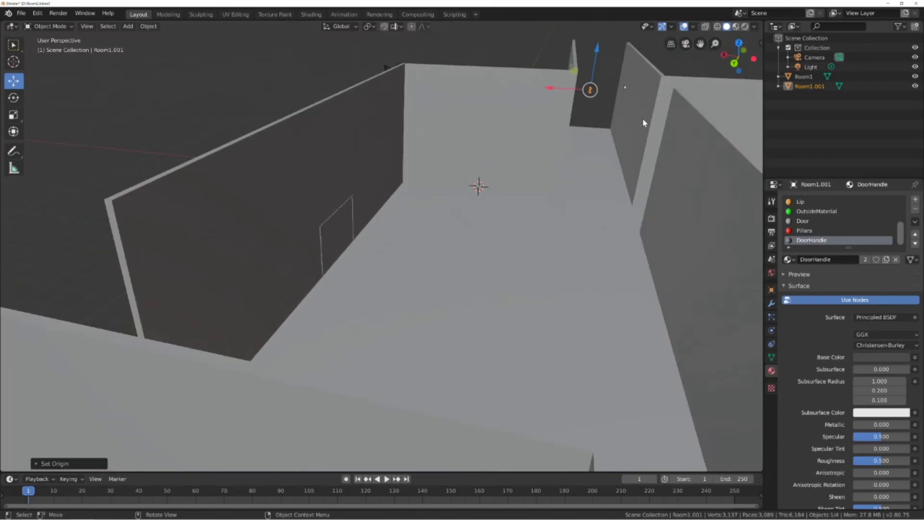
Bring the door handle into the room and shift it along X and Y towards the side wall with the double doorway.
{"action": "middle_click_drag", "start_coordinate": [583, 81], "coordinate": [593, 83]}
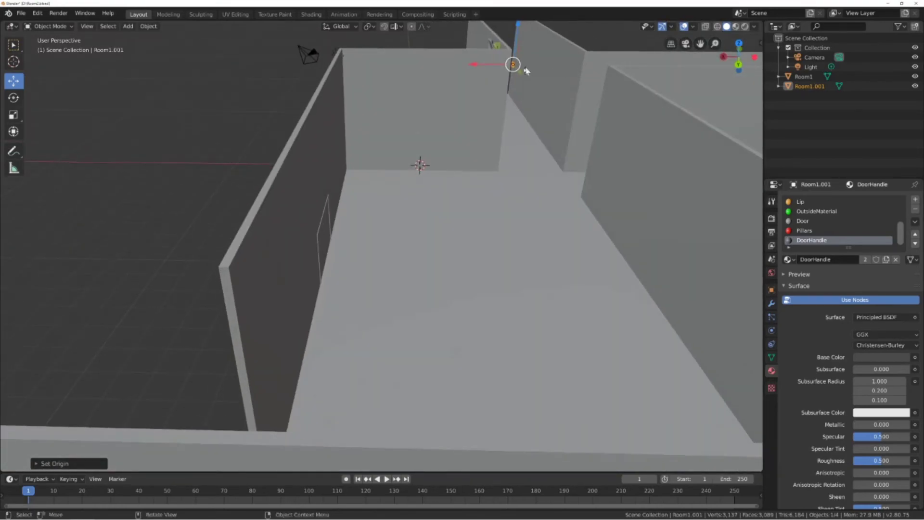
{"action": "left_click_drag", "start_coordinate": [514, 66], "coordinate": [577, 203]}
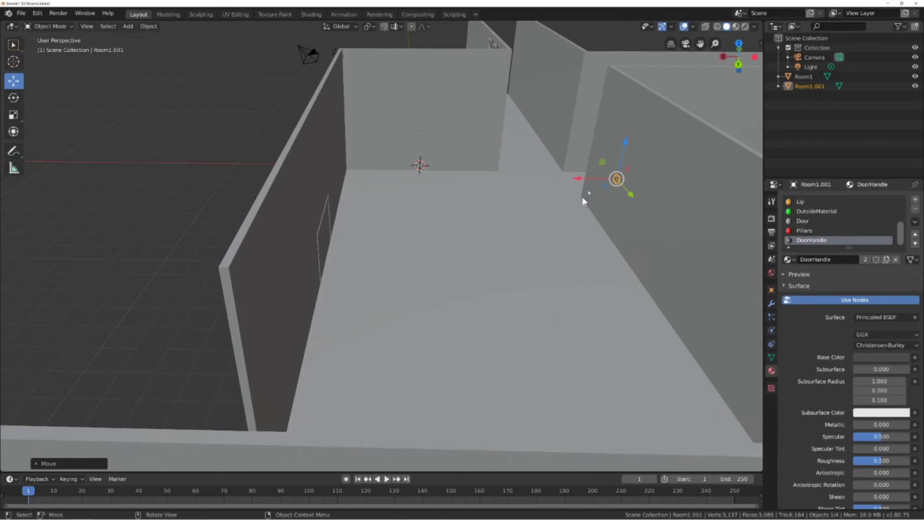
{"action": "key", "text": "g"}
{"action": "key", "text": "x"}
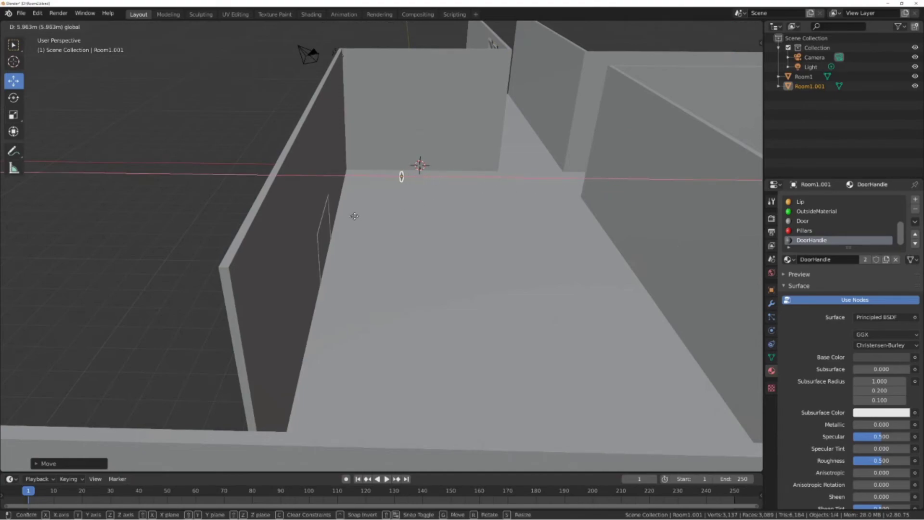
{"action": "left_click", "coordinate": [352, 197]}
{"action": "key", "text": "g"}
{"action": "key", "text": "y"}
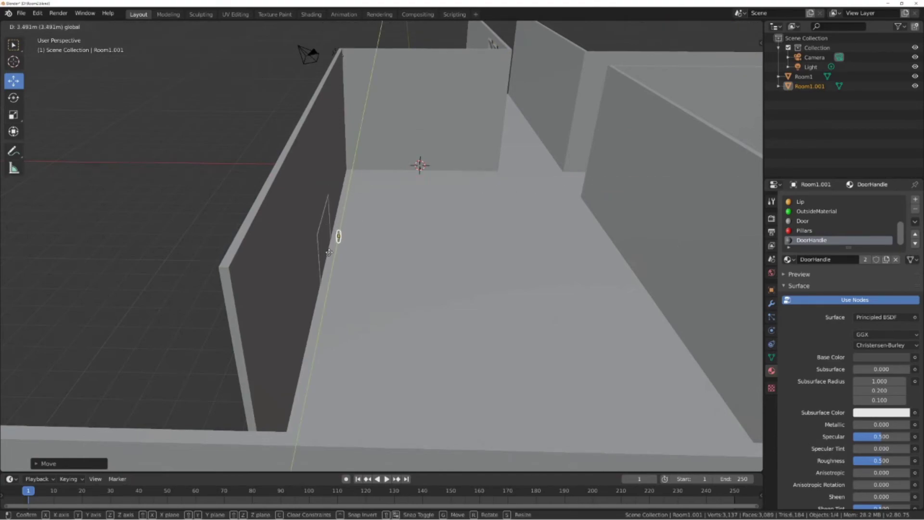
{"action": "left_click", "coordinate": [330, 240]}
{"action": "right_click", "coordinate": [584, 255]}
{"action": "key", "text": "Escape"}
Move the door handle along Y to line up with the double doorway and lower it along Z to door height.
{"action": "middle_click_drag", "start_coordinate": [550, 260], "coordinate": [378, 248]}
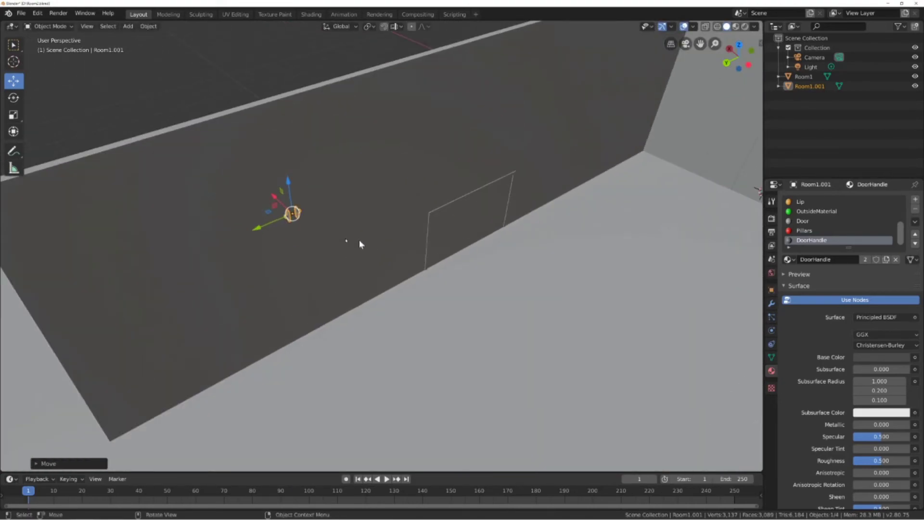
{"action": "key", "text": "g"}
{"action": "key", "text": "y"}
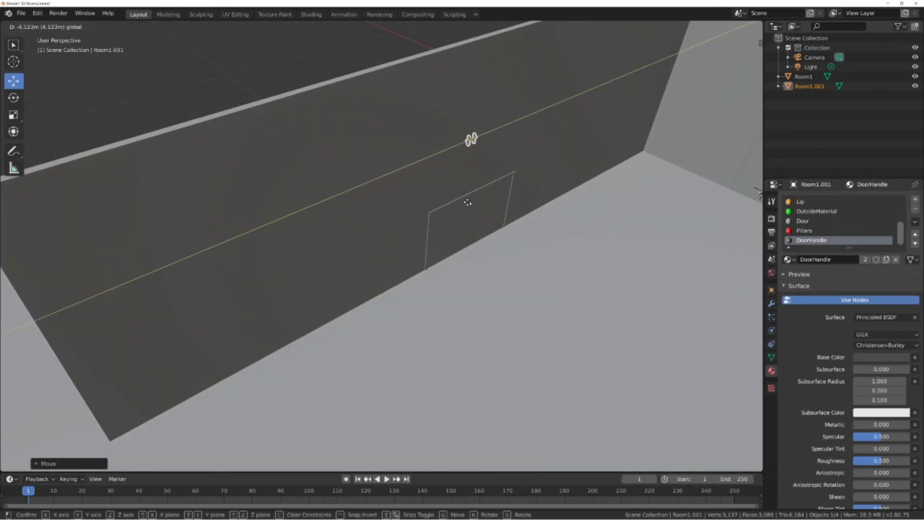
{"action": "left_click", "coordinate": [484, 129]}
{"action": "key", "text": "g"}
{"action": "key", "text": "z"}
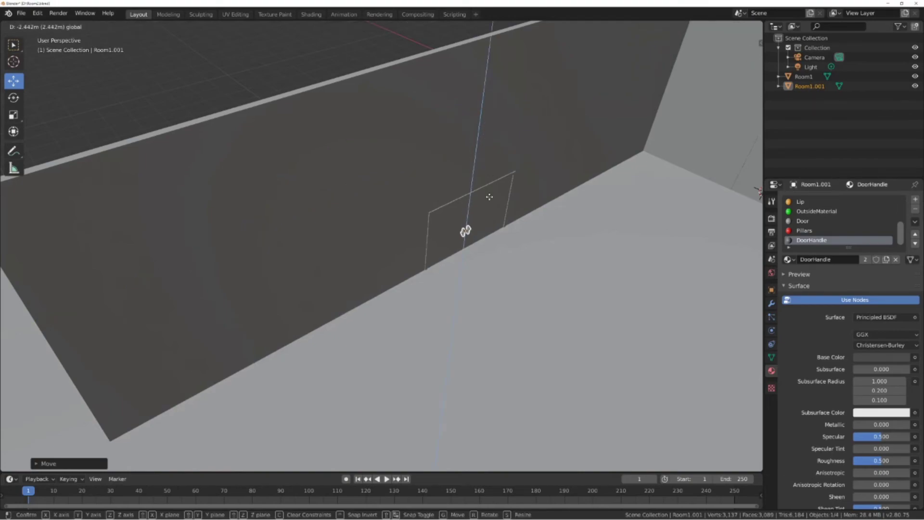
{"action": "left_click", "coordinate": [466, 223]}
Move the door handle closer to the double door, to about X 3.40 m, Y 10.66 m, Z 1.48 m.
{"action": "scroll", "coordinate": [540, 243], "scroll_direction": "up", "scroll_amount": 5}
{"action": "middle_click_drag", "start_coordinate": [591, 257], "coordinate": [541, 293]}
{"action": "scroll", "coordinate": [511, 298], "scroll_direction": "up", "scroll_amount": 5}
{"action": "left_click_drag", "start_coordinate": [370, 307], "coordinate": [531, 324]}
{"action": "middle_click_drag", "start_coordinate": [530, 324], "coordinate": [442, 164]}
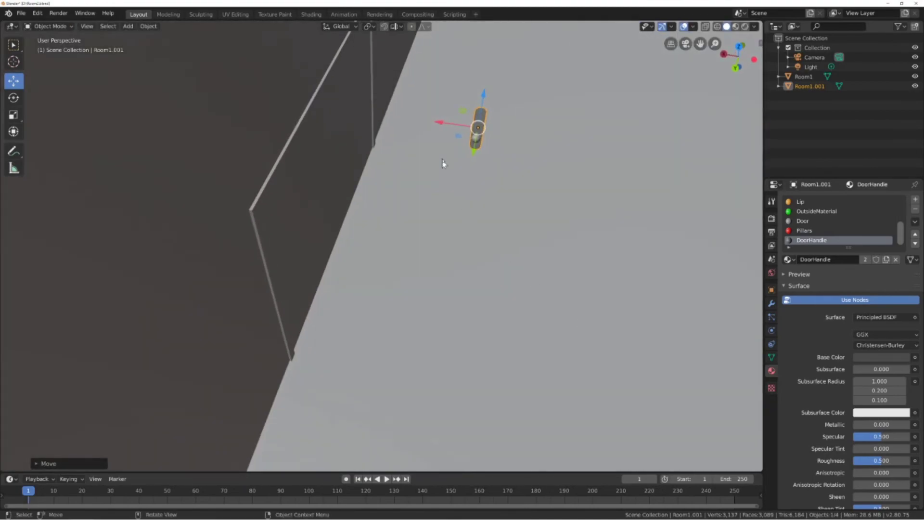
{"action": "key", "text": "g"}
{"action": "key", "text": "x"}
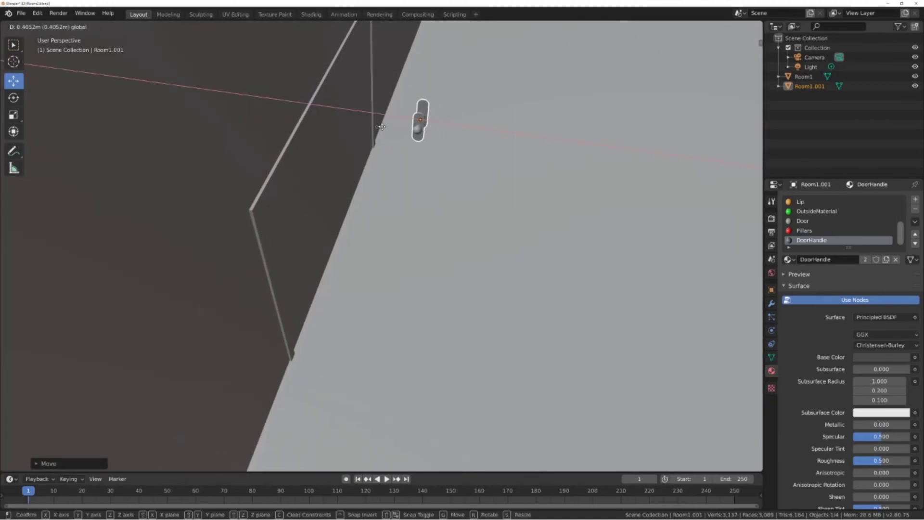
{"action": "left_click", "coordinate": [328, 131]}
{"action": "left_click_drag", "start_coordinate": [360, 77], "coordinate": [369, 158]}
{"action": "middle_click_drag", "start_coordinate": [420, 192], "coordinate": [599, 220]}
{"action": "middle_click_drag", "start_coordinate": [669, 233], "coordinate": [530, 260], "text": "shift"}
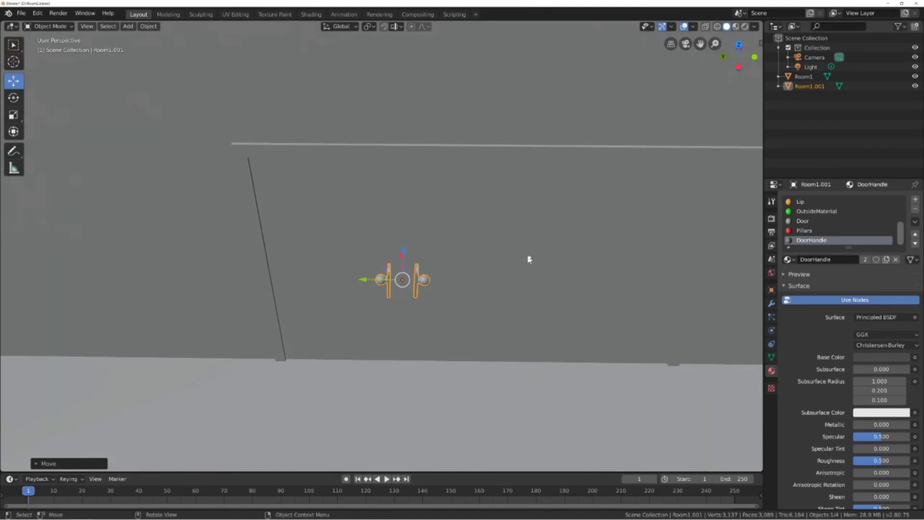
Open the room mesh in Edit Mode and try extruding the face of the door leaf behind the handle inward.
{"action": "left_click", "coordinate": [531, 259]}
{"action": "left_click", "coordinate": [63, 27]}
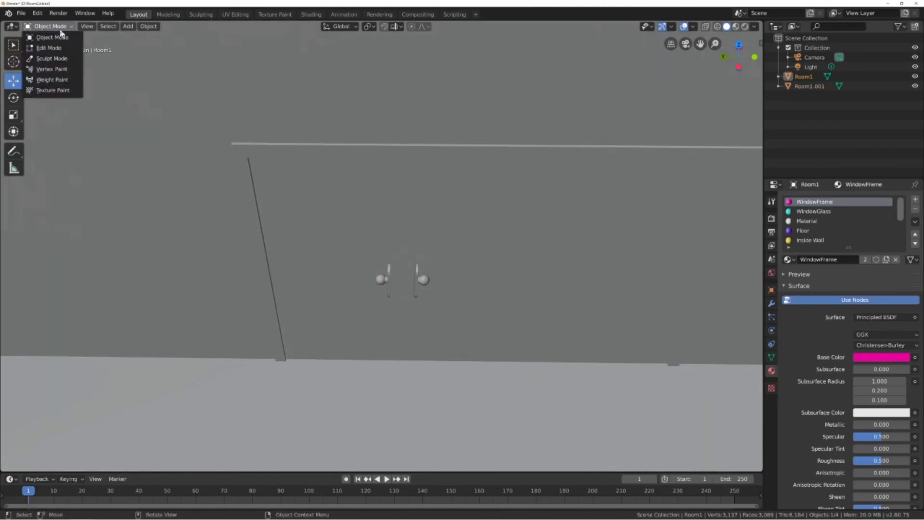
{"action": "left_click", "coordinate": [58, 45]}
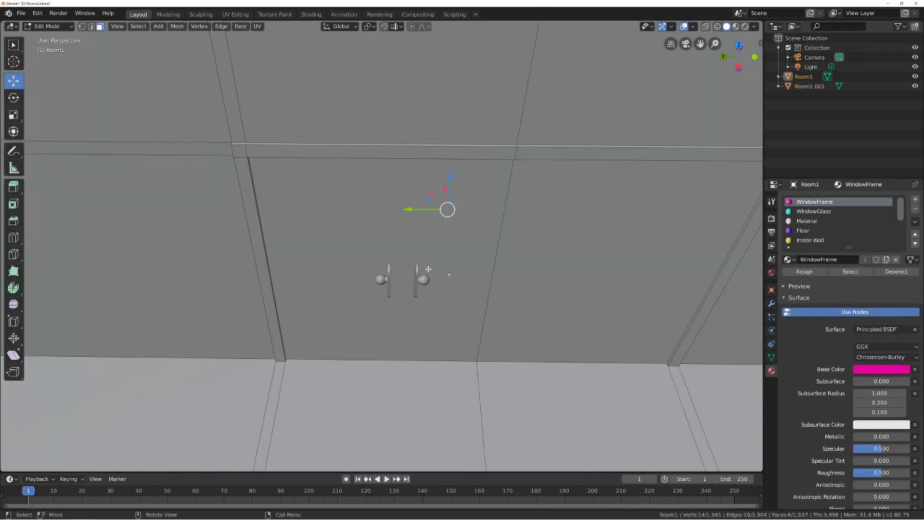
{"action": "left_click", "coordinate": [491, 257]}
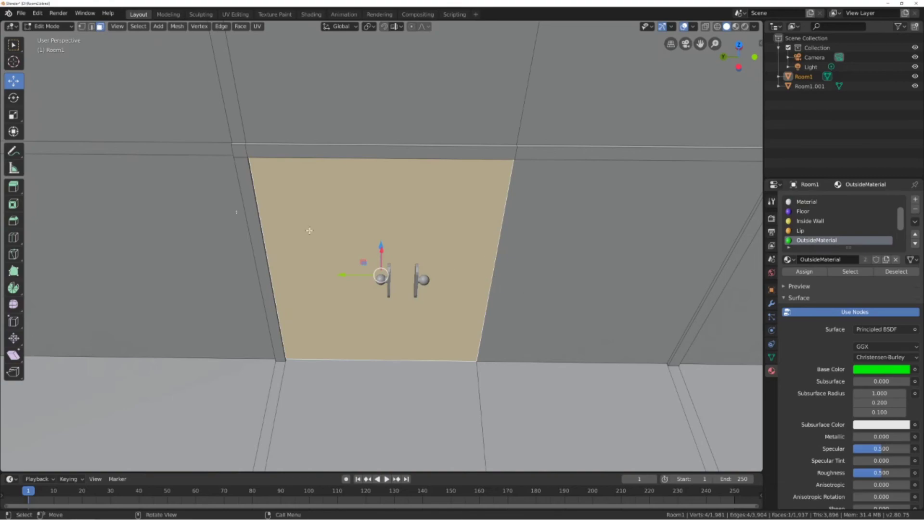
{"action": "key", "text": "e"}
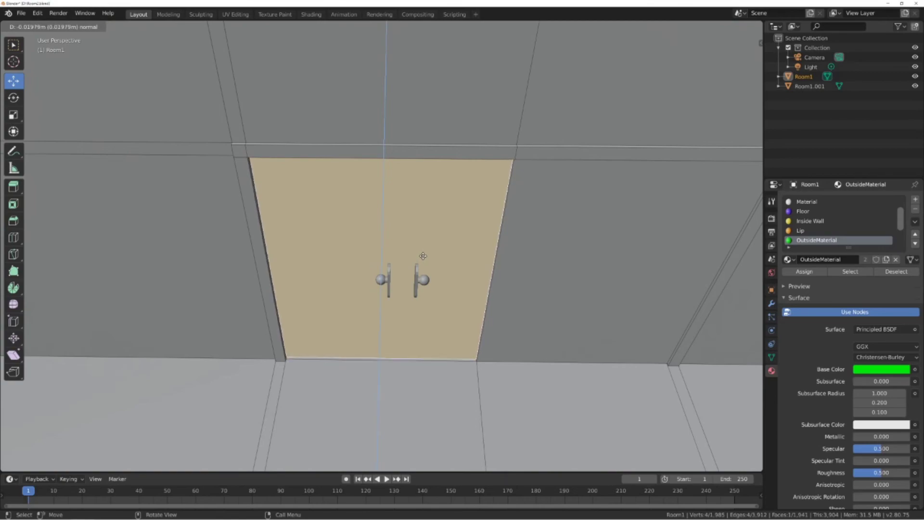
{"action": "left_click", "coordinate": [424, 257]}
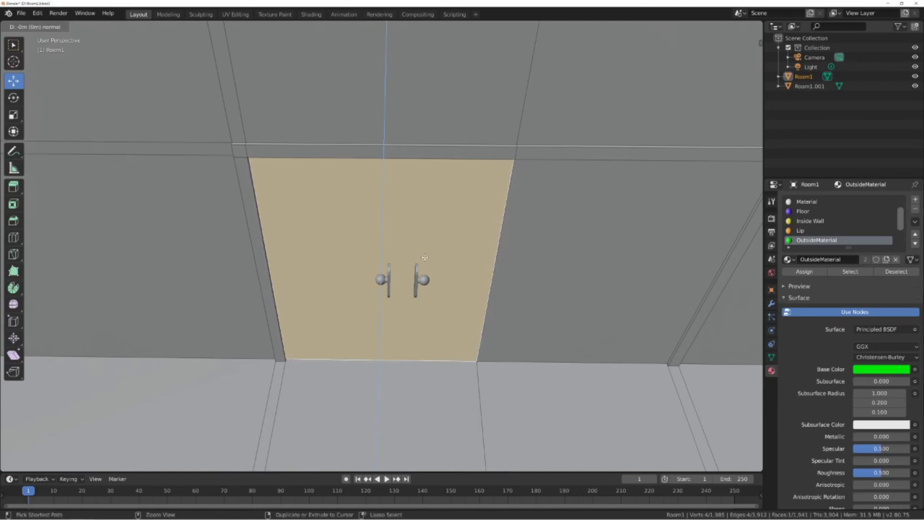
Add a vertical loop cut just beside the double door's centre line to form a thin middle strip.
{"action": "key", "text": "ctrl+r"}
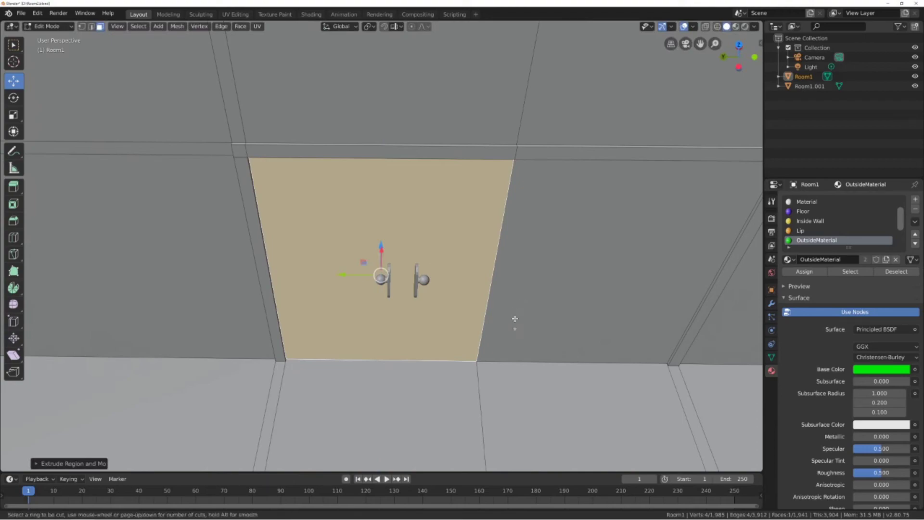
{"action": "left_click", "coordinate": [496, 360]}
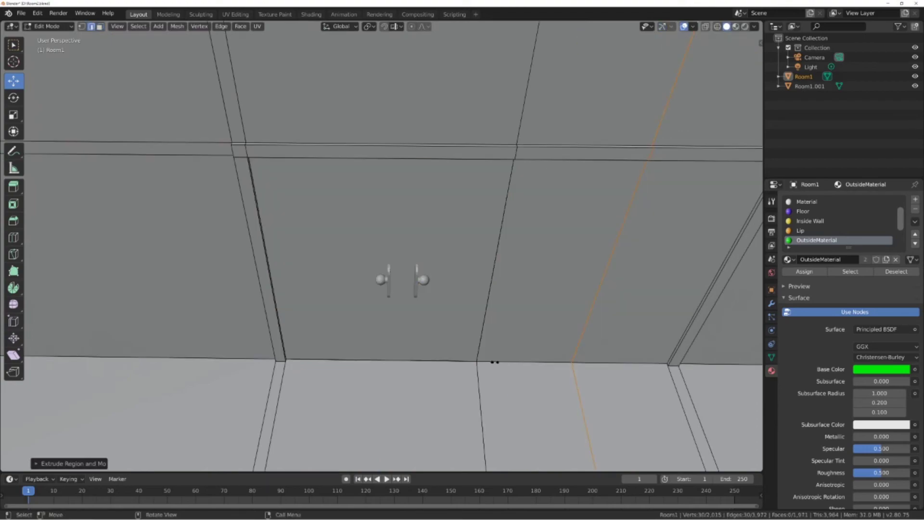
{"action": "left_click", "coordinate": [402, 360]}
{"action": "middle_click_drag", "start_coordinate": [533, 316], "coordinate": [427, 191]}
{"action": "scroll", "coordinate": [427, 195], "scroll_direction": "up", "scroll_amount": 2}
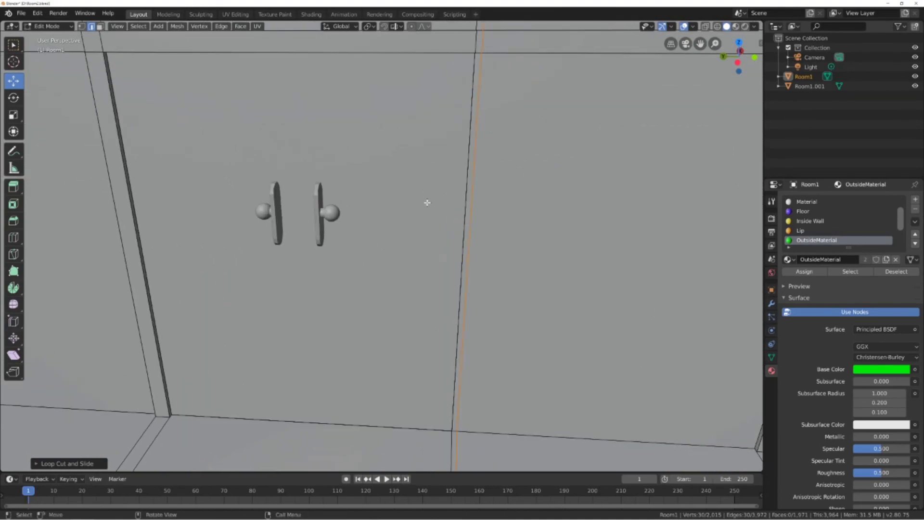
Select the thin strip face between the two door leaves and extrude it outward about 0.016 m.
{"action": "left_click", "coordinate": [100, 27]}
{"action": "middle_click_drag", "start_coordinate": [220, 102], "coordinate": [247, 108]}
{"action": "left_click", "coordinate": [217, 141], "text": "alt"}
{"action": "middle_click_drag", "start_coordinate": [217, 141], "coordinate": [283, 136]}
{"action": "key", "text": "e"}
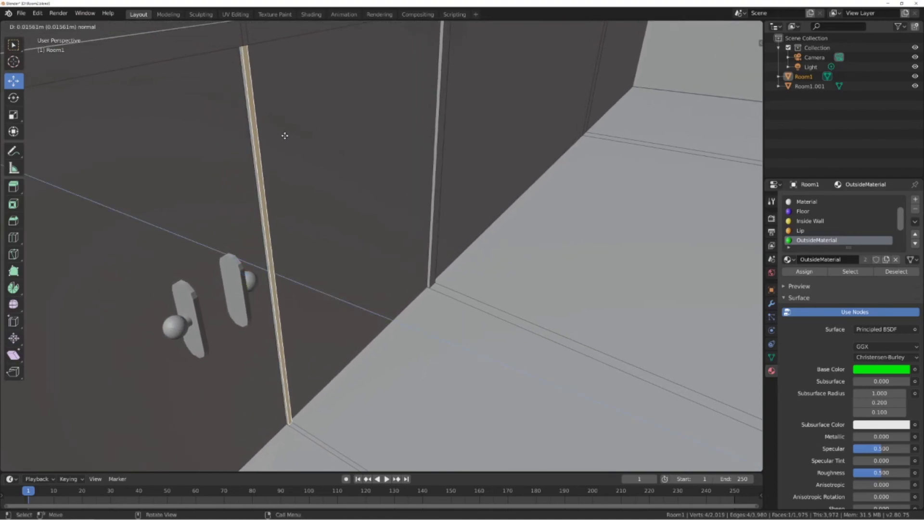
{"action": "left_click", "coordinate": [286, 137]}
{"action": "middle_click_drag", "start_coordinate": [286, 137], "coordinate": [330, 178]}
Return to Object Mode, select the door handle and set its Z rotation to 0°.
{"action": "left_click", "coordinate": [48, 26]}
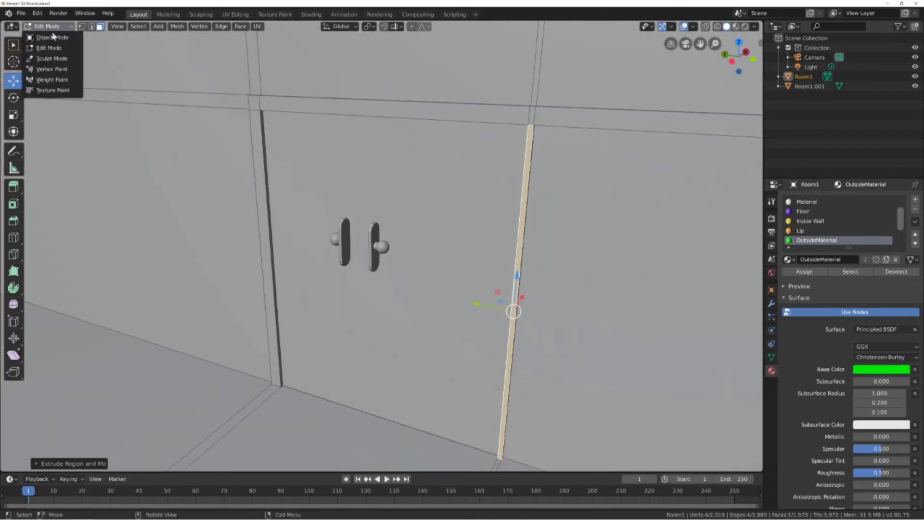
{"action": "left_click", "coordinate": [41, 37]}
{"action": "left_click", "coordinate": [345, 238]}
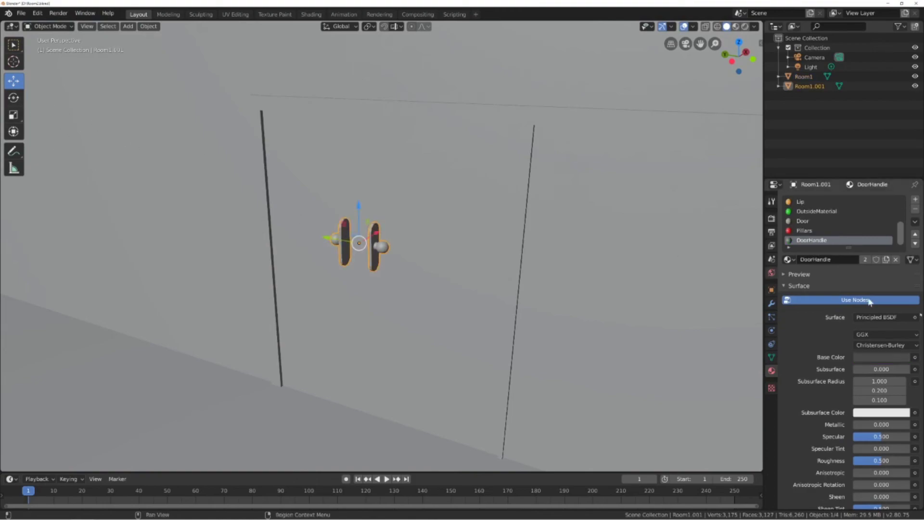
{"action": "left_click", "coordinate": [772, 290]}
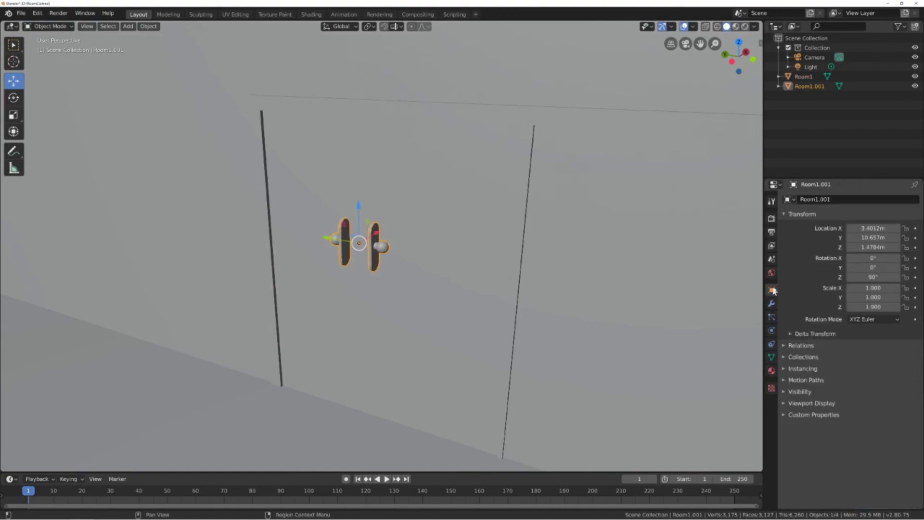
{"action": "left_click", "coordinate": [870, 278]}
{"action": "key", "text": "Return"}
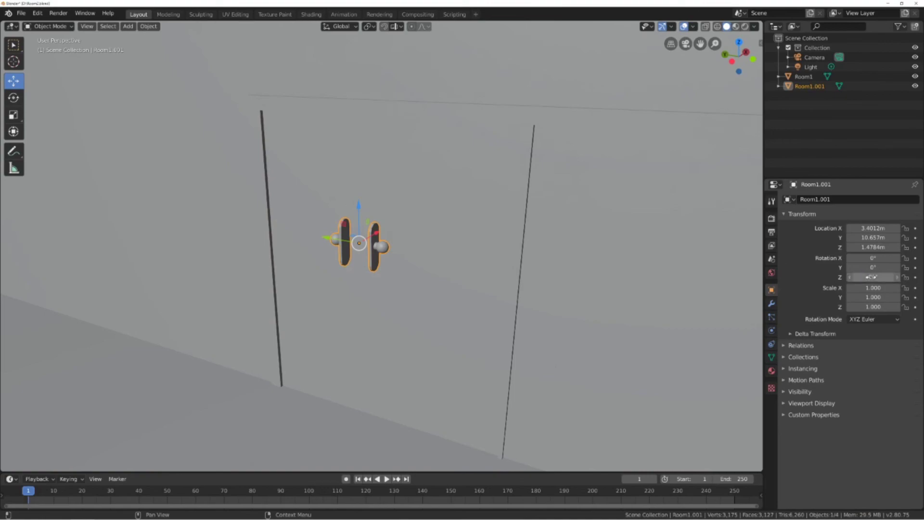
{"action": "left_click", "coordinate": [872, 276]}
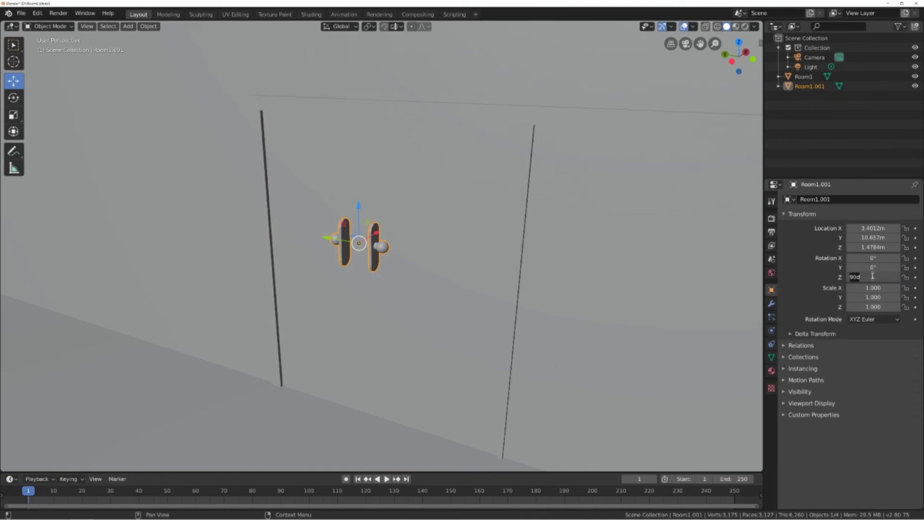
{"action": "type", "text": "0"}
{"action": "key", "text": "Return"}
Move the door handle beside the double door's middle strip, to about X 3.93 m, Y 10.12 m, Z 1.10 m.
{"action": "left_click_drag", "start_coordinate": [329, 240], "coordinate": [442, 265]}
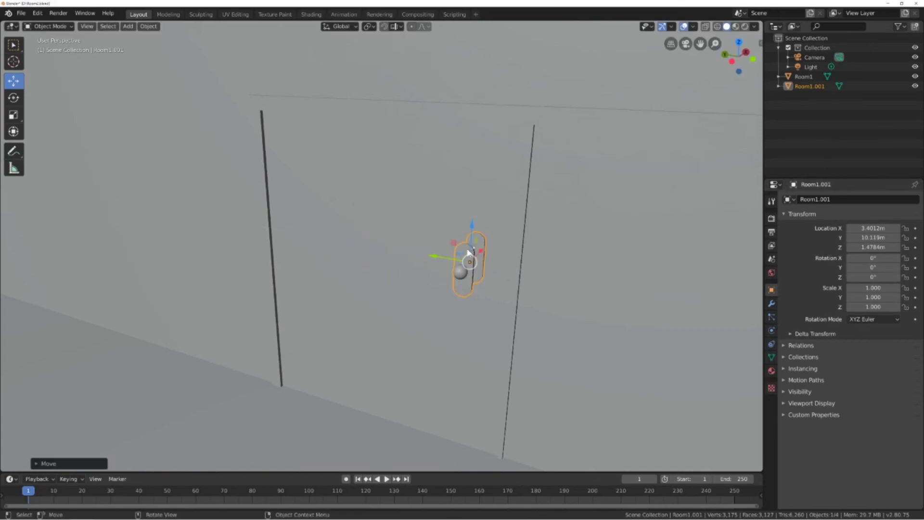
{"action": "left_click_drag", "start_coordinate": [474, 232], "coordinate": [526, 293]}
{"action": "middle_click_drag", "start_coordinate": [530, 296], "coordinate": [433, 308]}
{"action": "scroll", "coordinate": [437, 316], "scroll_direction": "down", "scroll_amount": 10}
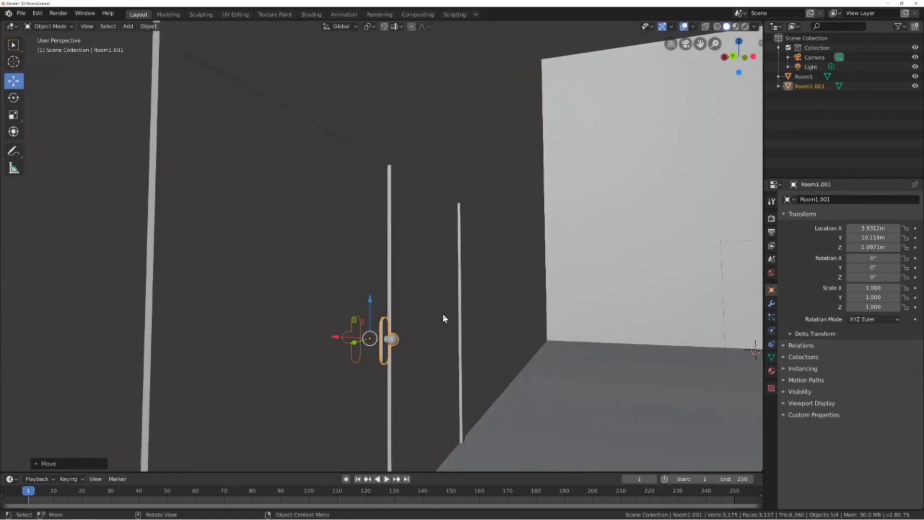
{"action": "middle_click_drag", "start_coordinate": [520, 317], "coordinate": [471, 328]}
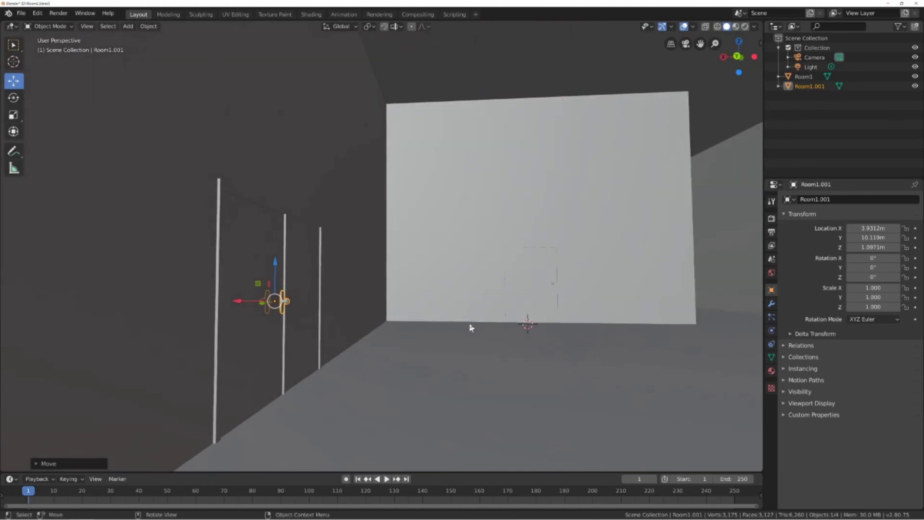